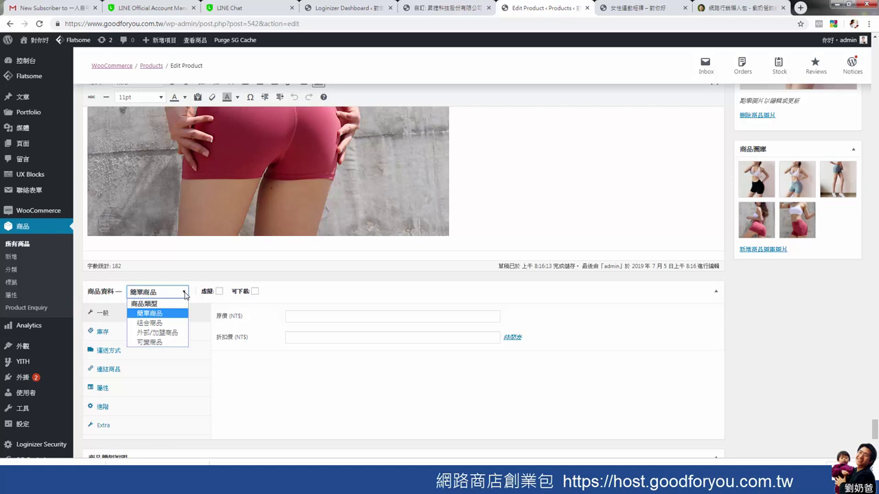
Set the product type to variable product (可變商品) in the product data.
left_click(162, 342)
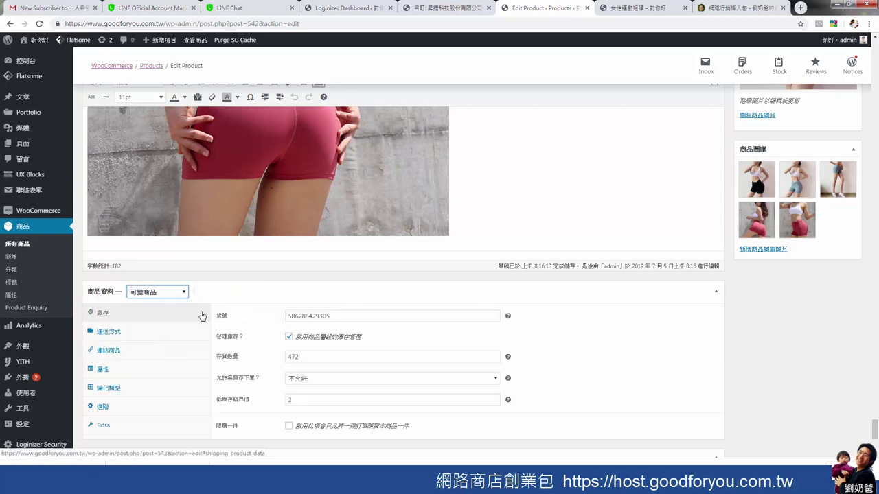
Switch to the 女性運動短褲 storefront page and examine the choices offered for Color and SIZE.
left_click(616, 8)
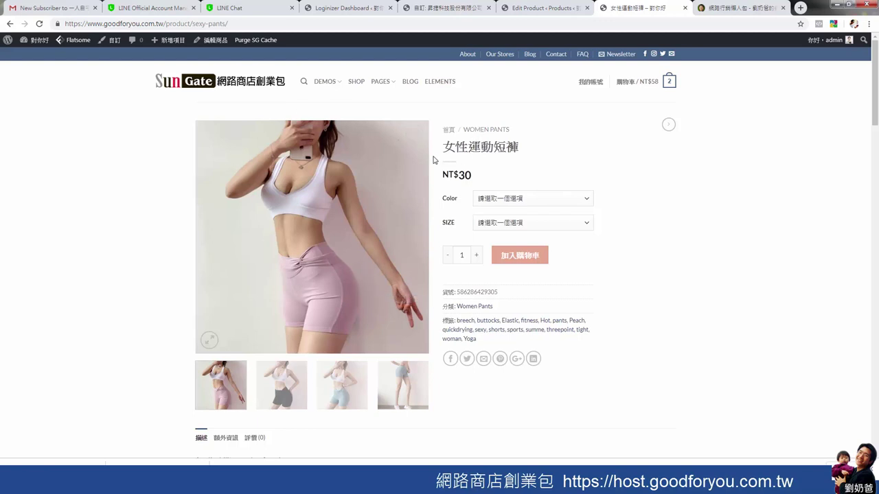
left_click_drag(443, 146, 526, 152)
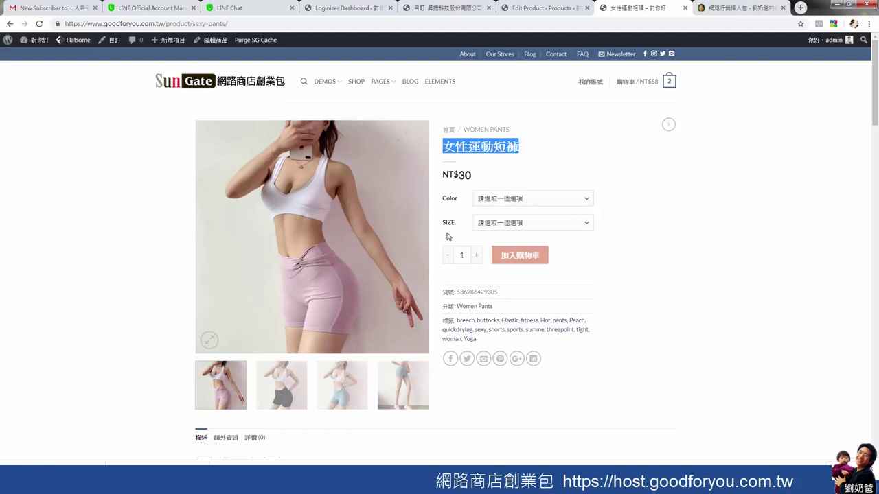
left_click(508, 199)
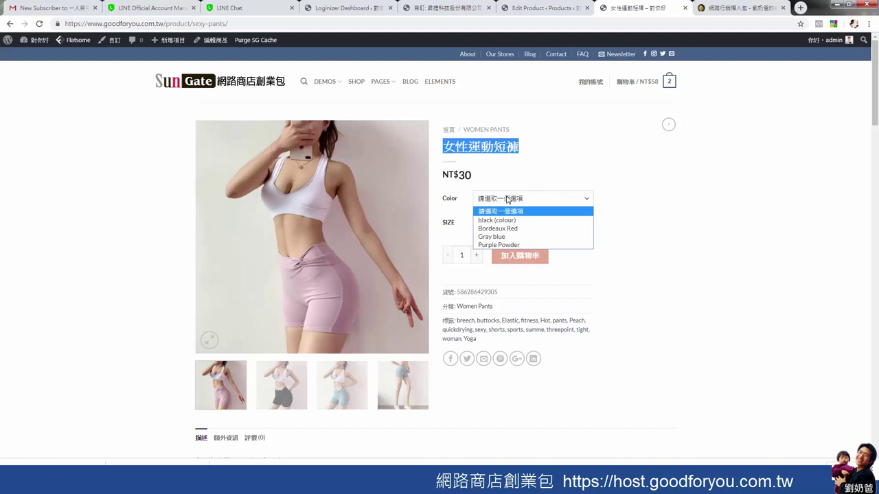
left_click(461, 230)
left_click(484, 223)
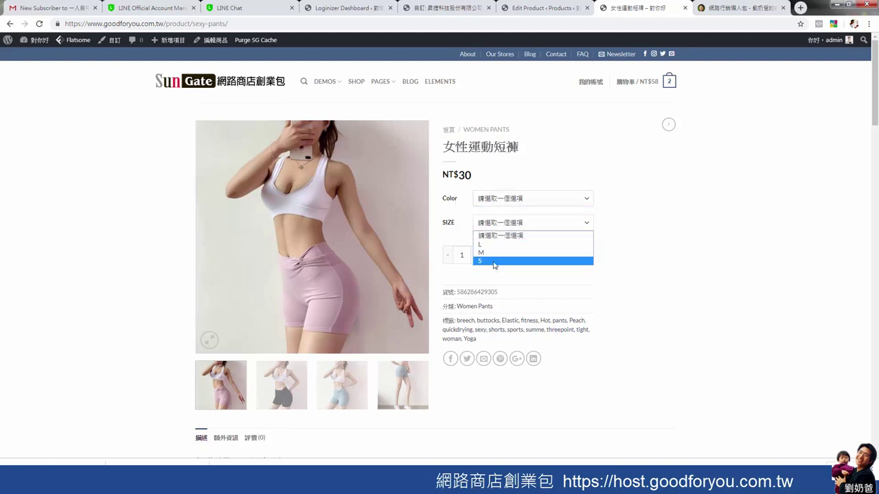
left_click(500, 199)
left_click(467, 226)
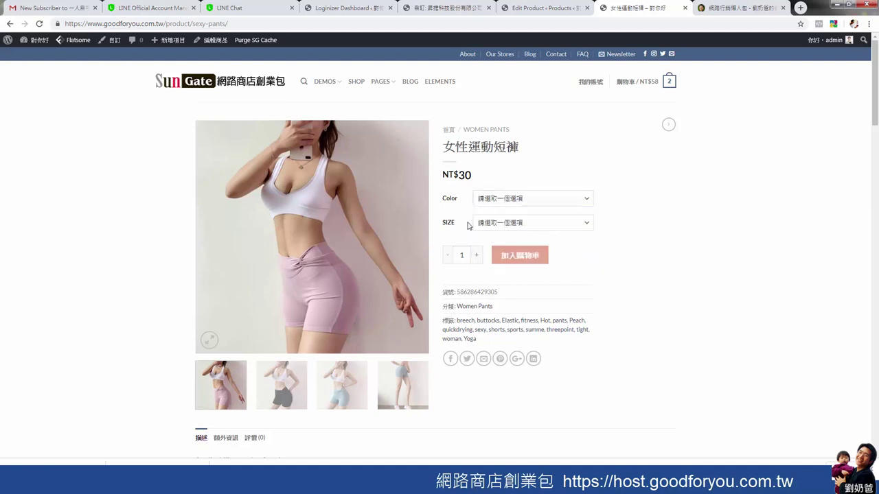
left_click(493, 226)
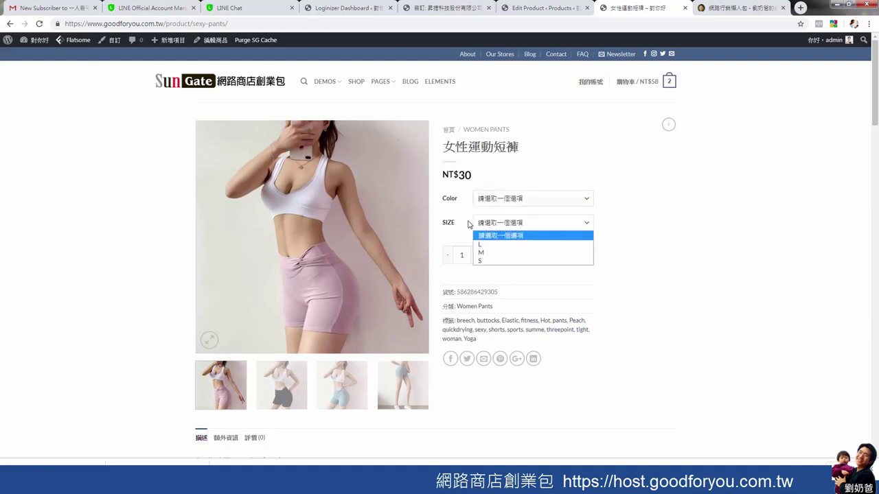
Choose the black (colour), size L variation on the storefront page to view its photo and stock.
left_click(499, 201)
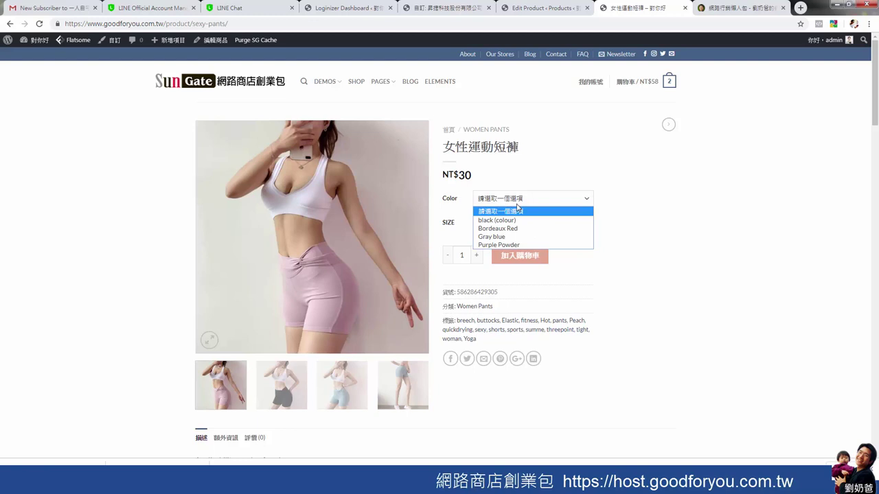
left_click(508, 219)
left_click(507, 225)
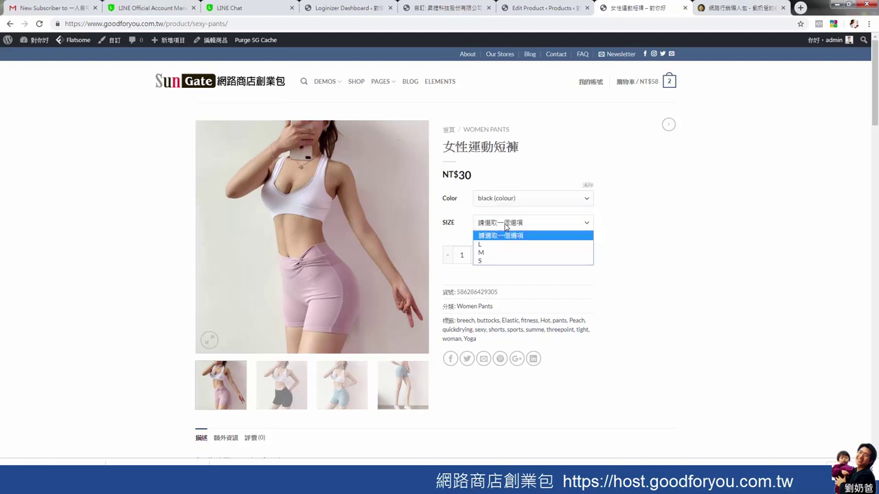
left_click(489, 245)
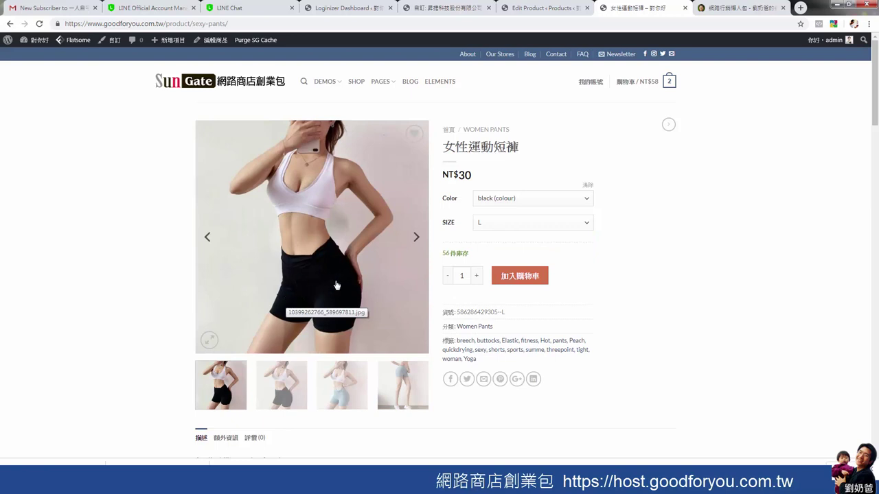
Change the Color to Bordeaux Red, Gray blue and Purple Powder in turn to compare the variation photos.
left_click(555, 198)
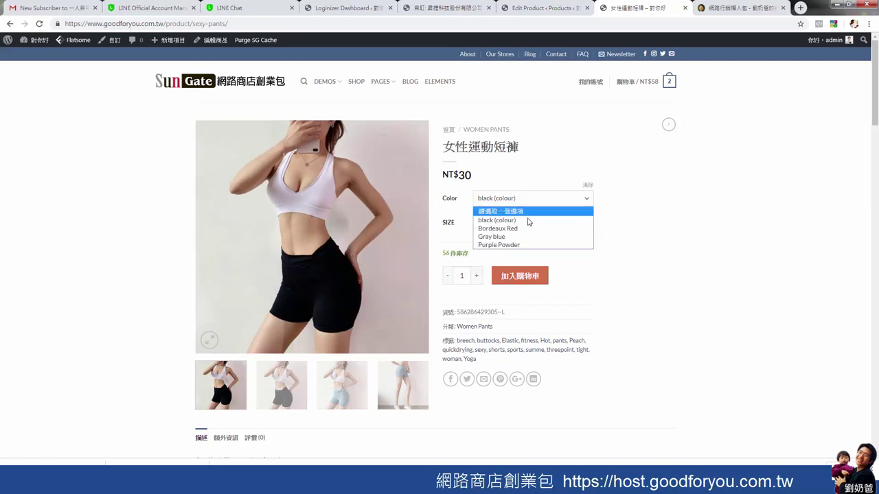
left_click(526, 229)
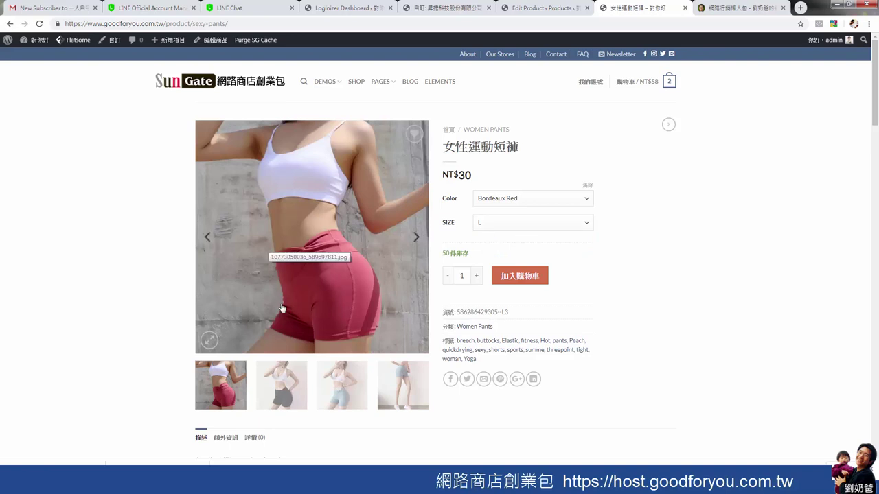
left_click(530, 200)
left_click(517, 238)
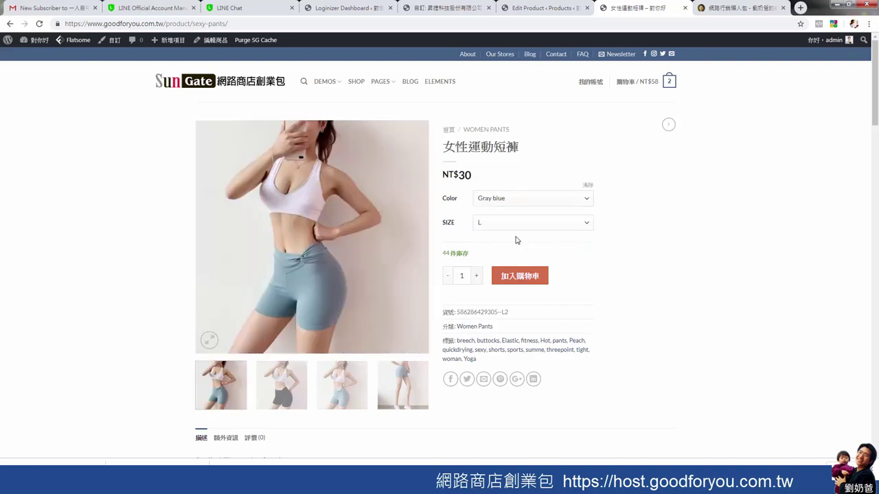
left_click(521, 200)
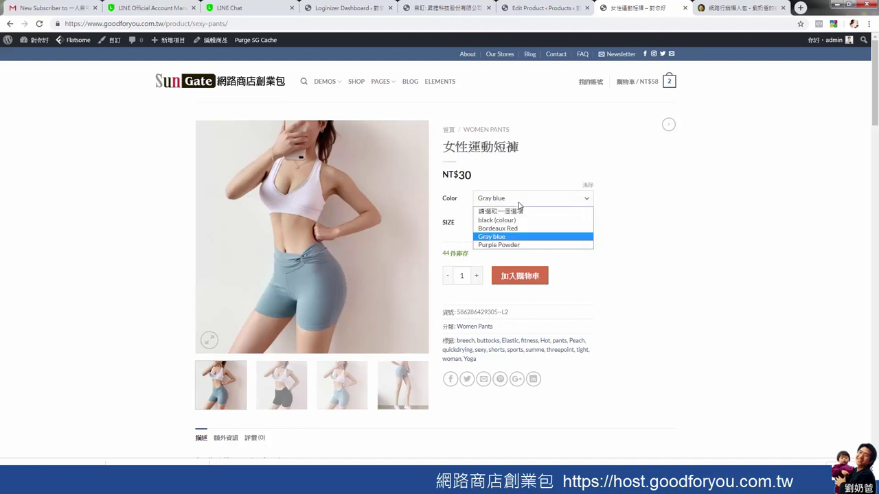
left_click(517, 245)
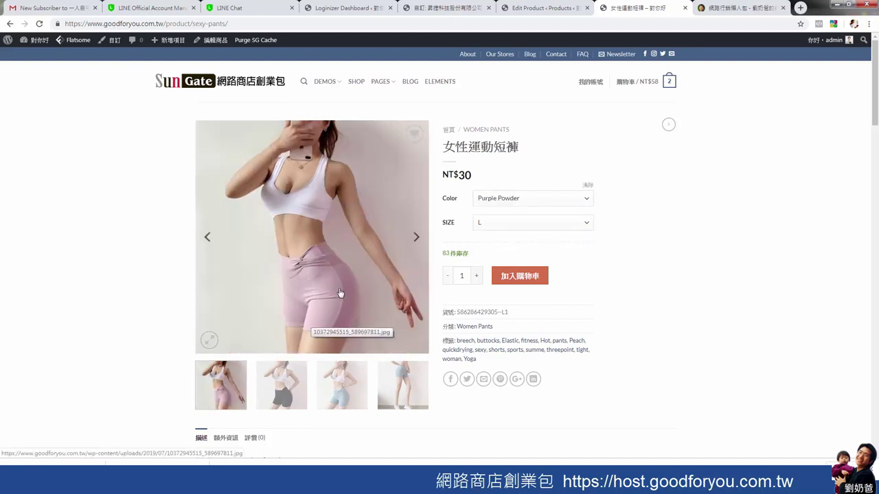
Change the Purple Powder shorts to size M and to size S to check the stock of each size.
left_click(506, 223)
left_click(495, 255)
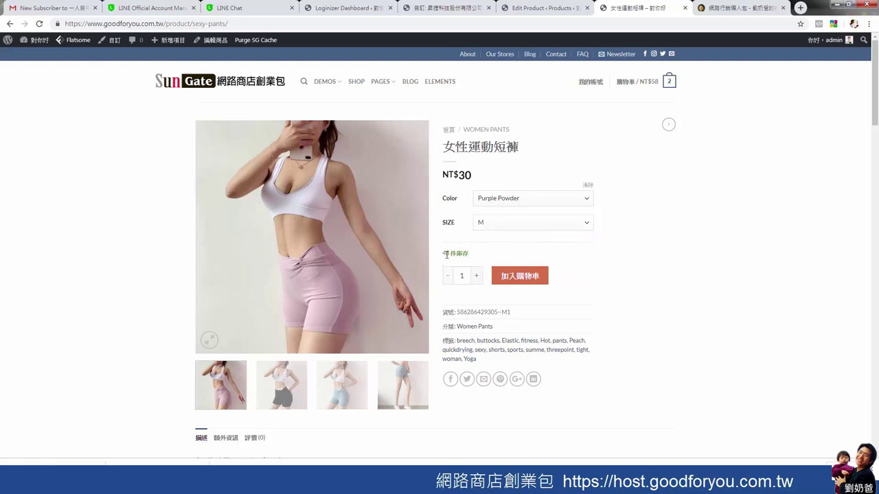
left_click(495, 228)
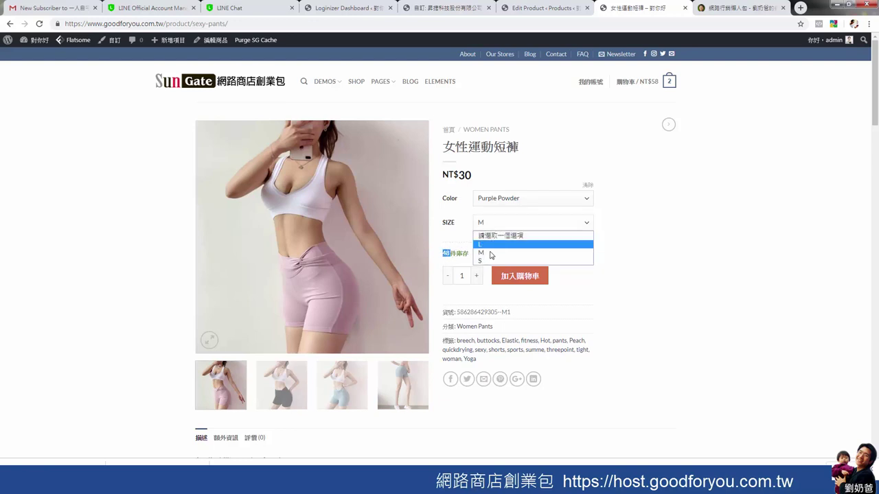
left_click(488, 257)
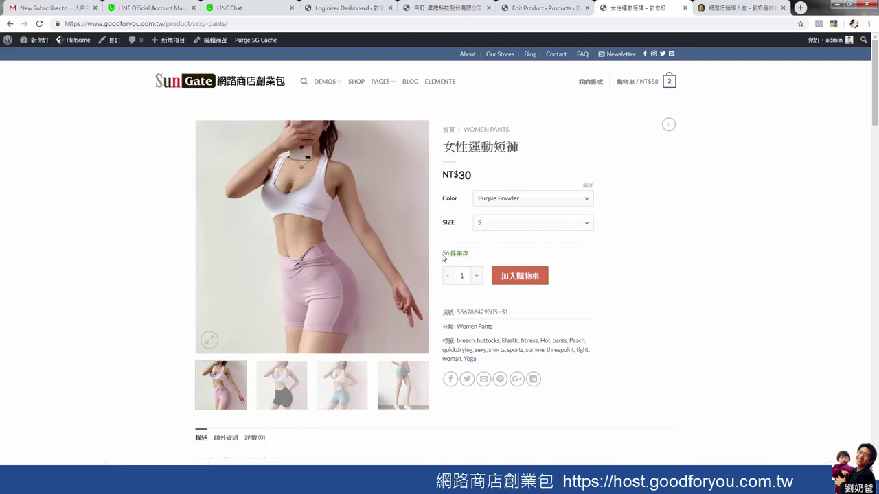
left_click_drag(443, 258, 488, 255)
left_click(491, 254)
Switch the Color to Bordeaux Red in size S and check that variation's stock.
left_click(523, 199)
left_click(505, 227)
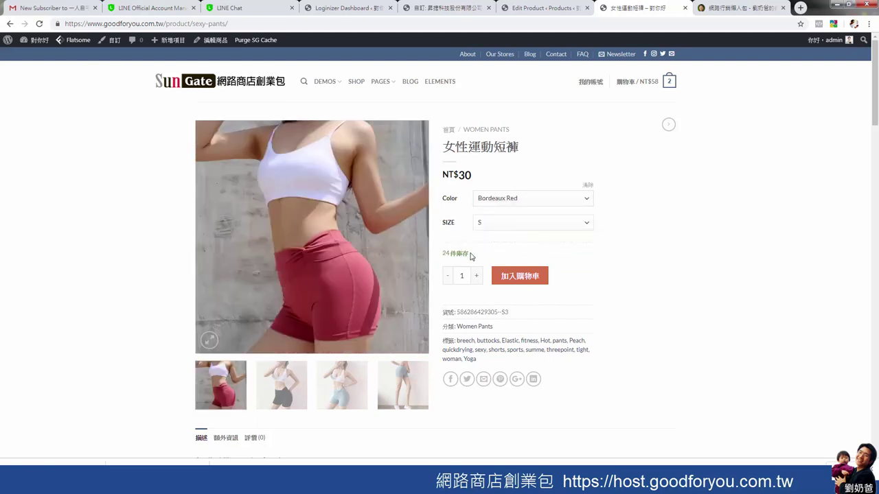
left_click_drag(471, 254, 446, 253)
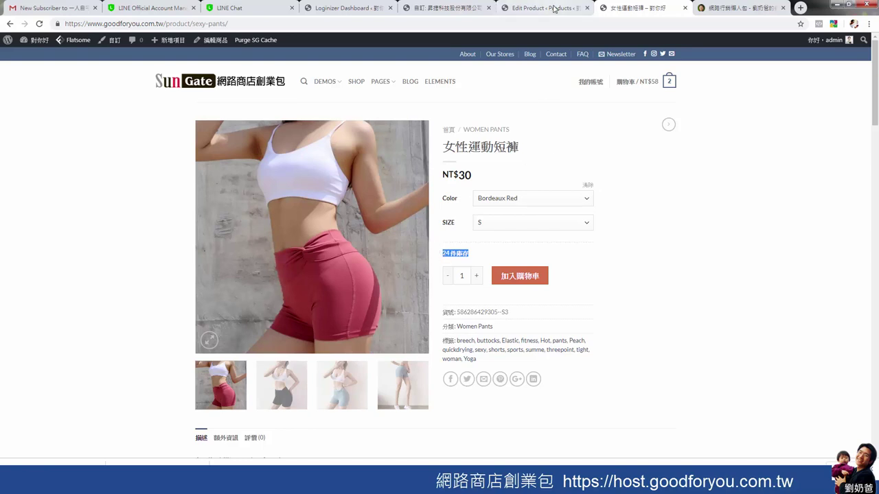
Return to the Edit Product page and show the product's variations (變化類型).
left_click(554, 8)
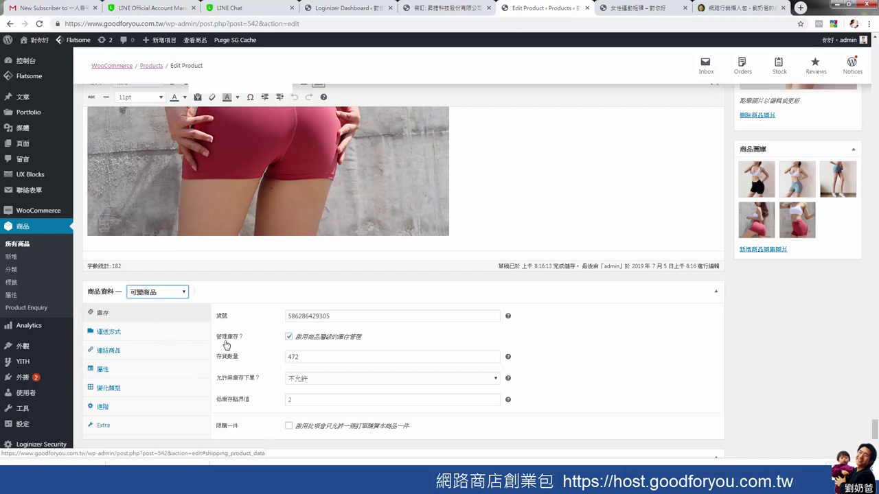
left_click(138, 388)
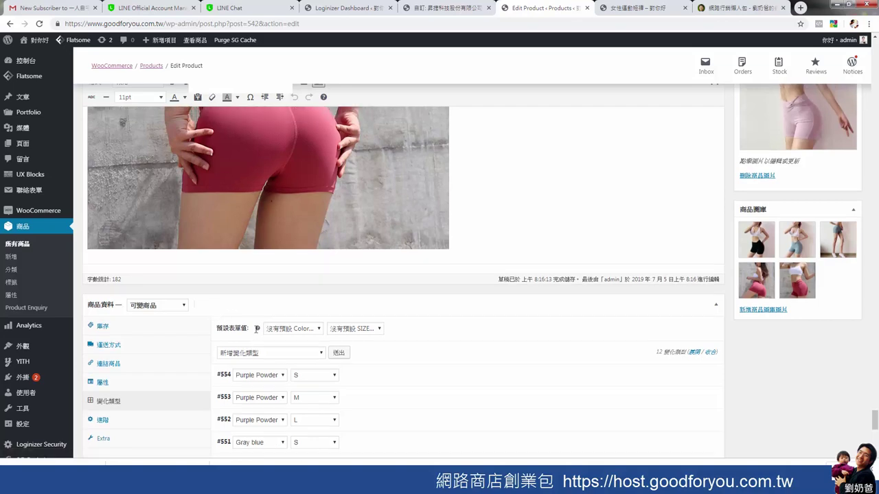
Review the product title at the start of the edit page.
scroll(256, 330, "up", 10)
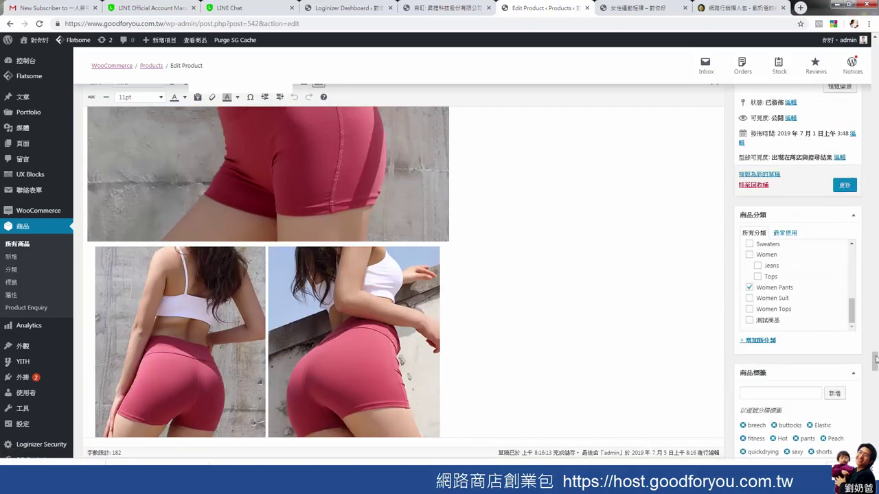
left_click_drag(876, 359, 849, 52)
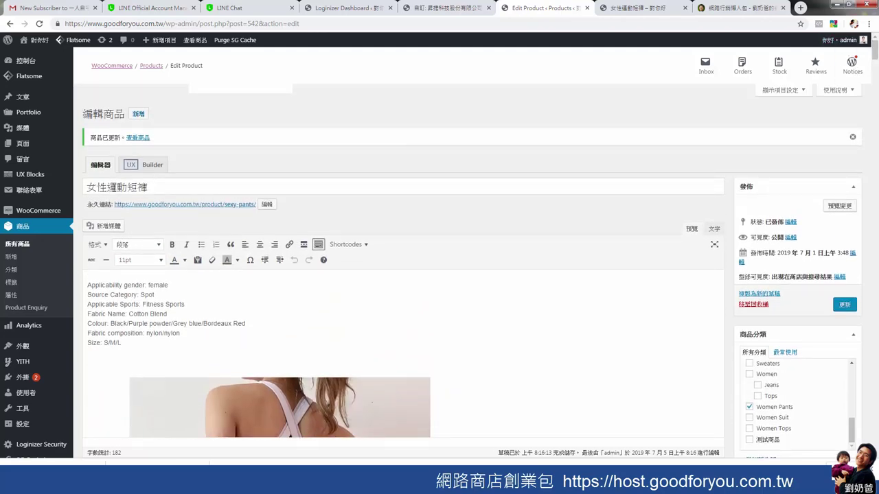
left_click_drag(155, 185, 79, 191)
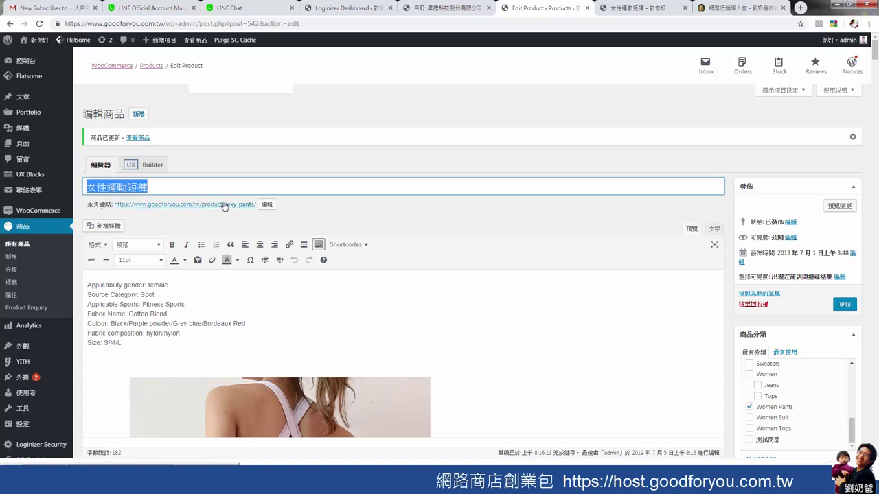
Open the permalink slug for editing and examine the link's domain, product base and slug.
left_click(267, 204)
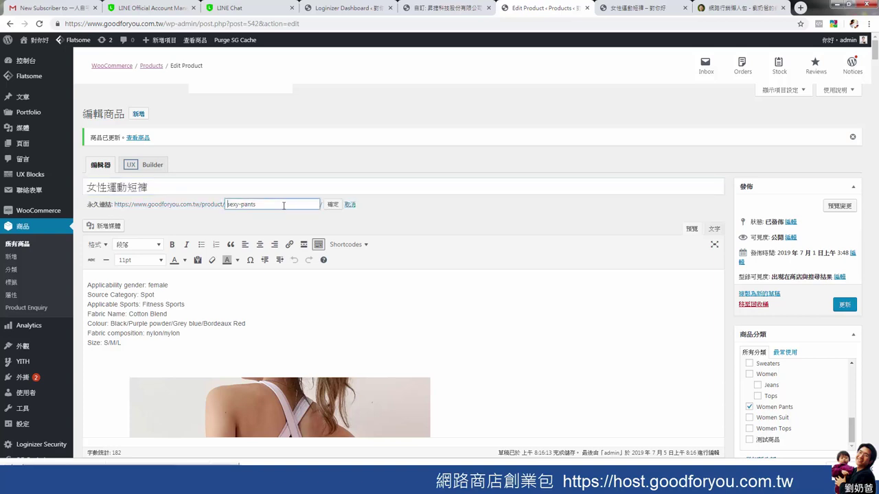
triple_click(246, 206)
left_click_drag(225, 204, 201, 204)
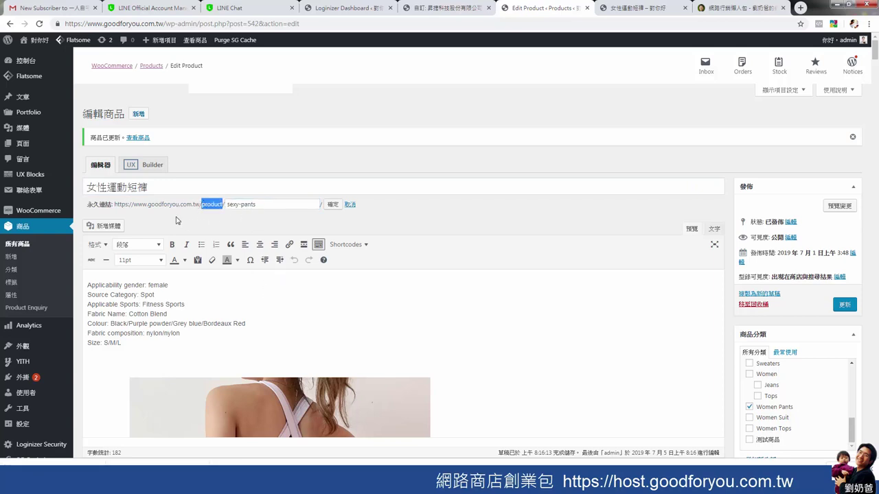
left_click(160, 217)
left_click_drag(134, 205, 200, 204)
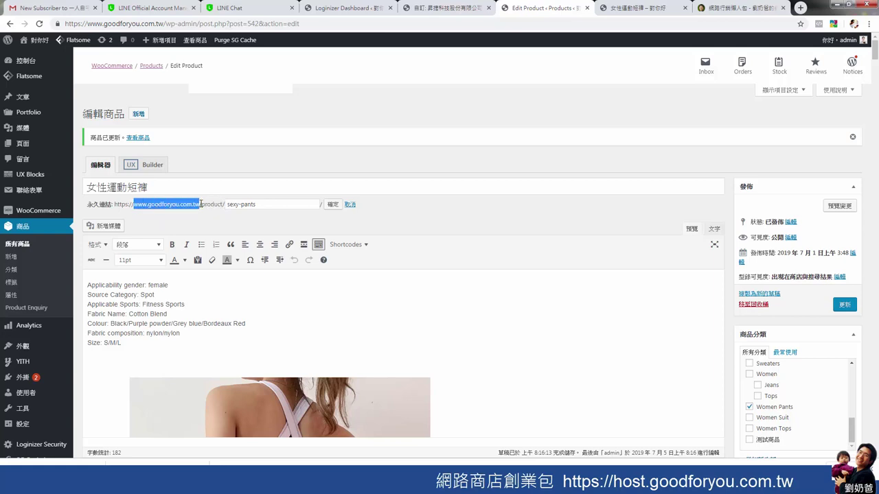
left_click(217, 204)
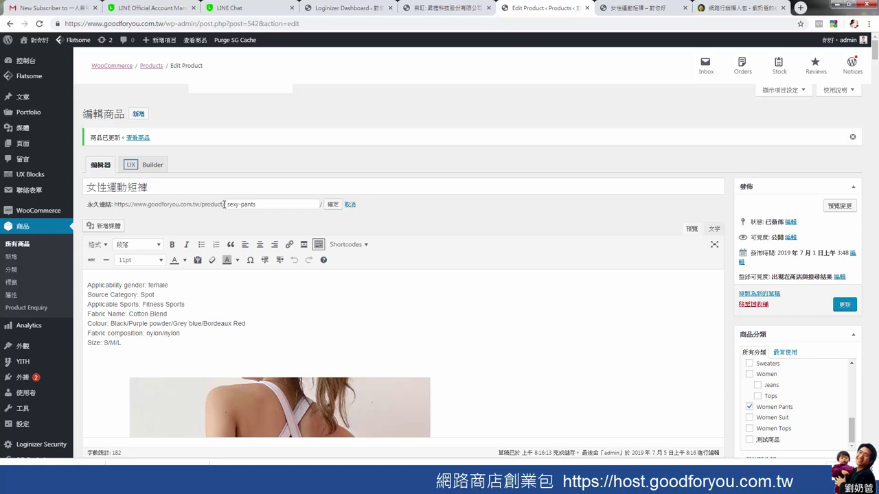
left_click_drag(226, 206, 257, 203)
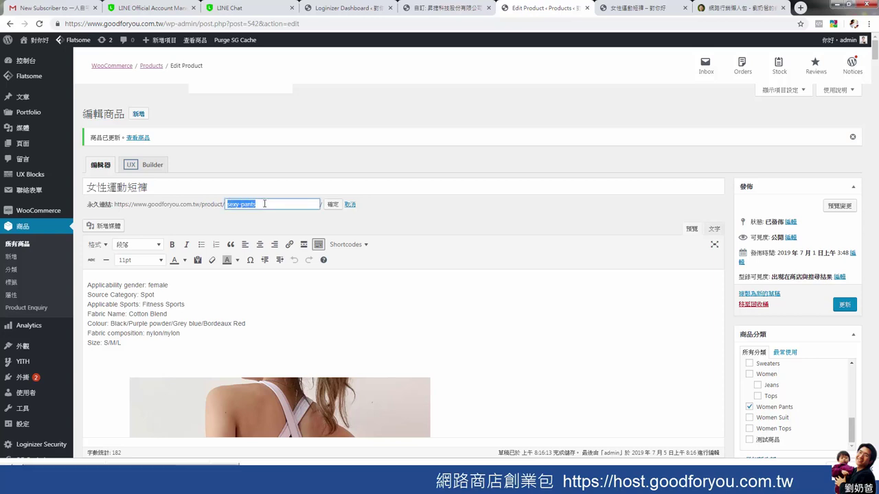
left_click(215, 304)
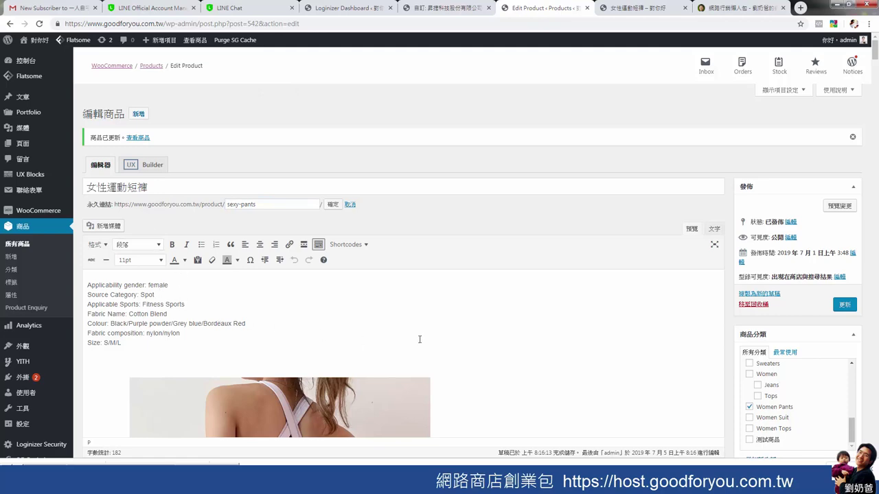
Examine the product description's specification text, size chart image and blue-gray product view image.
left_click_drag(147, 341, 79, 282)
scroll(569, 348, "down", 3)
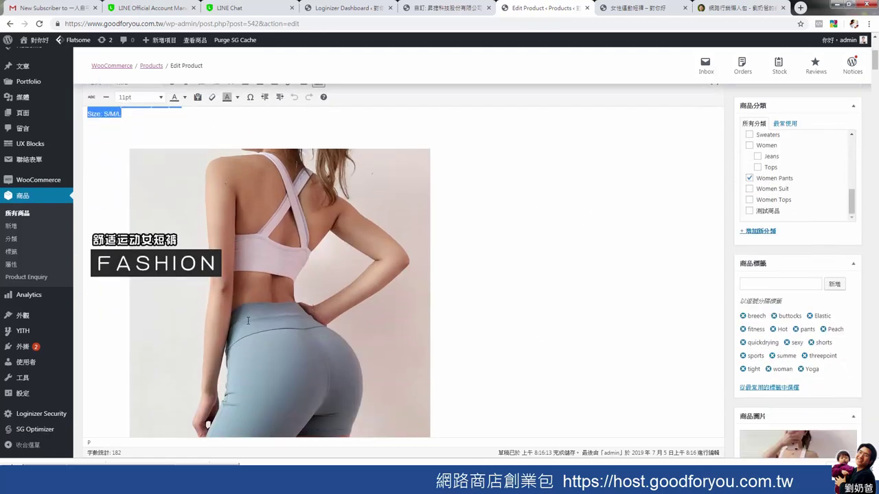
scroll(458, 281, "down", 5)
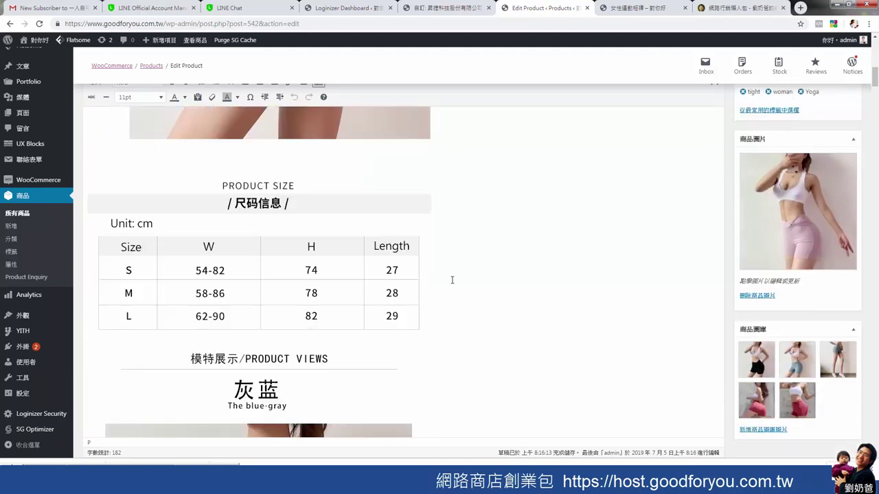
scroll(436, 259, "up", 3)
left_click(215, 242)
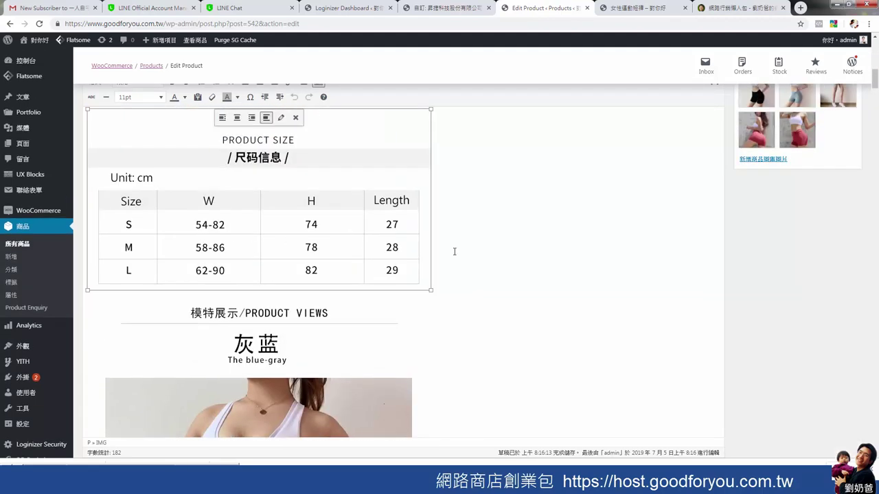
scroll(454, 251, "down", 3)
left_click(428, 302)
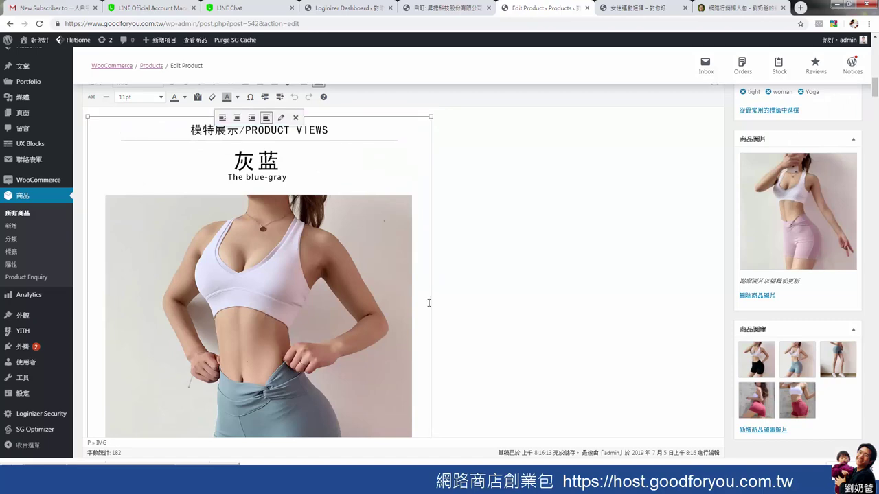
Examine the description's remaining product images in the editor and the full description on the product's storefront page.
scroll(428, 303, "down", 10)
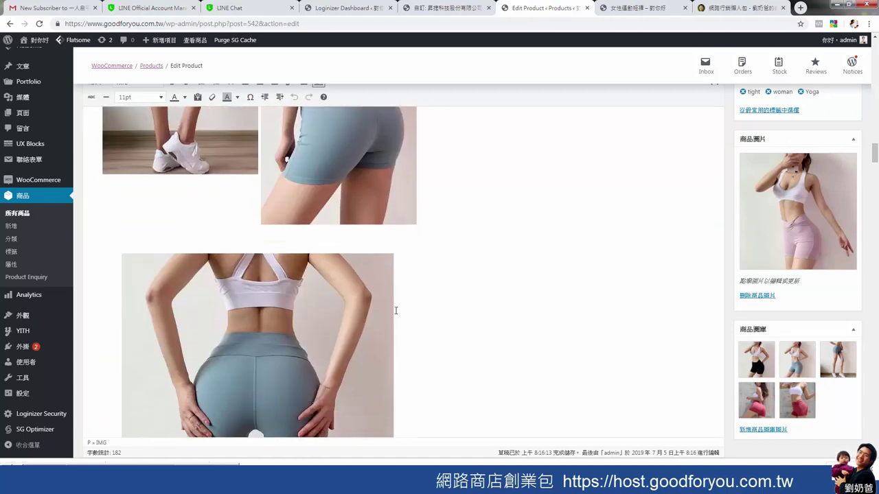
scroll(396, 311, "down", 6)
left_click(636, 8)
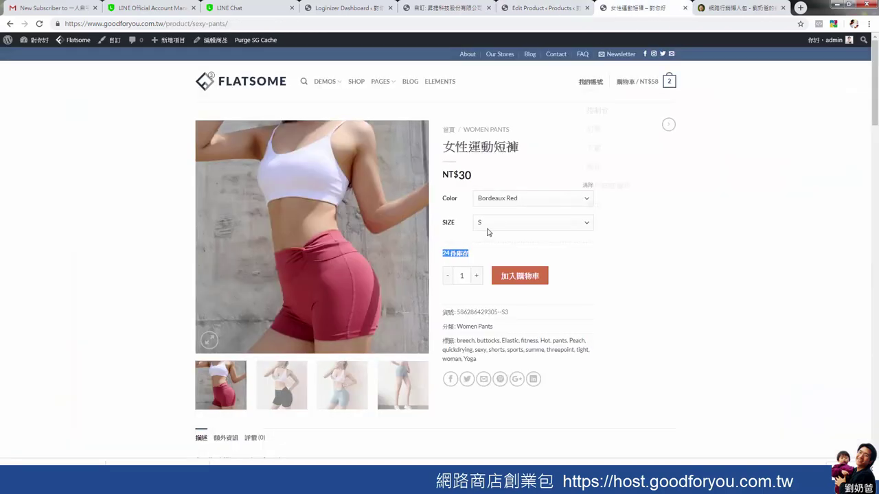
scroll(377, 255, "down", 5)
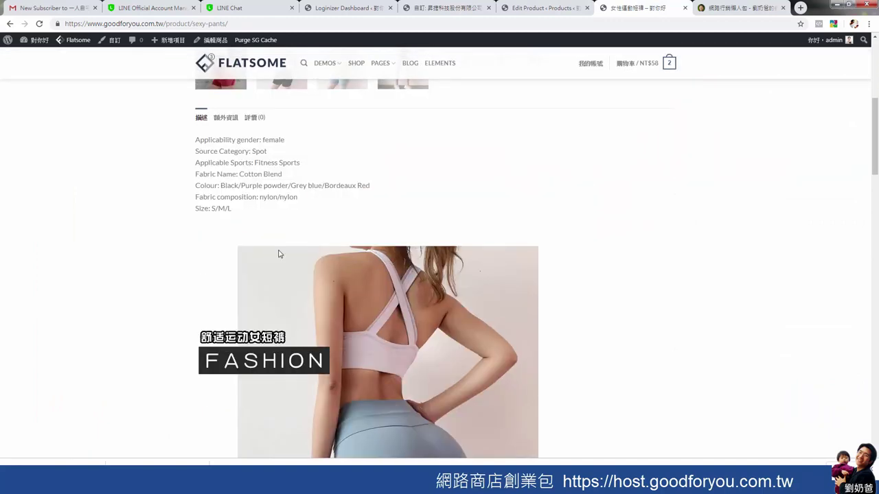
scroll(467, 258, "down", 15)
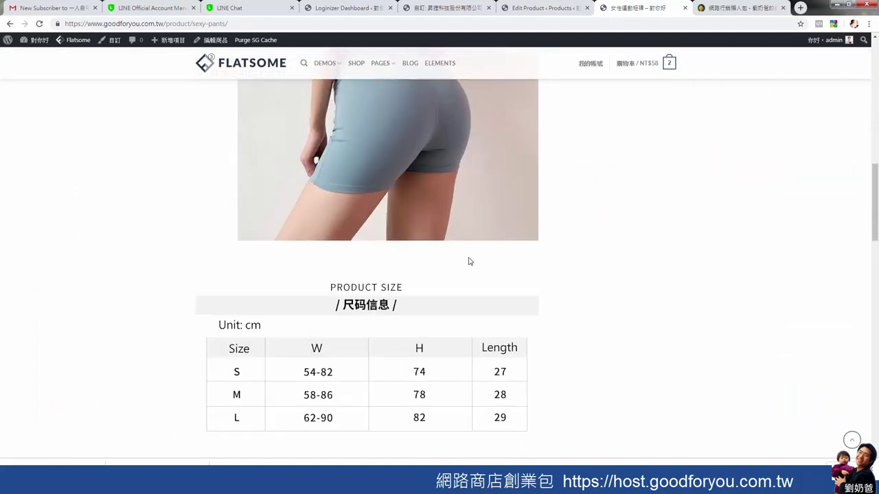
scroll(469, 267, "down", 10)
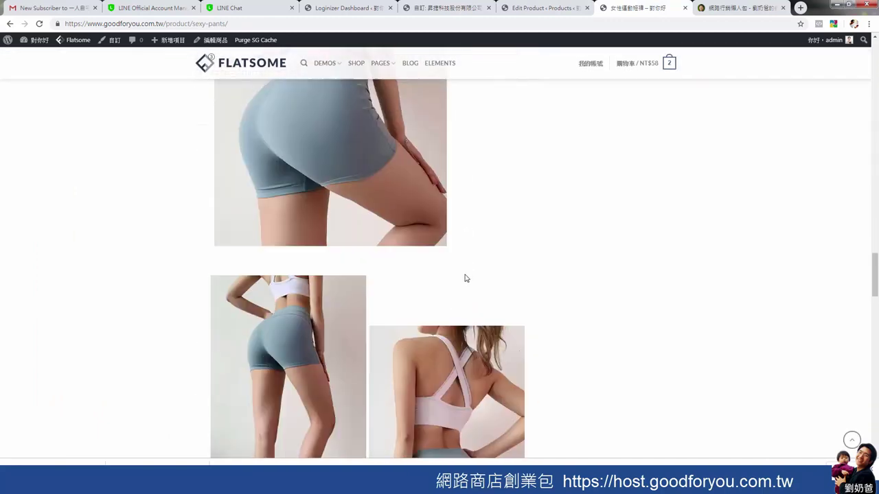
scroll(466, 277, "down", 10)
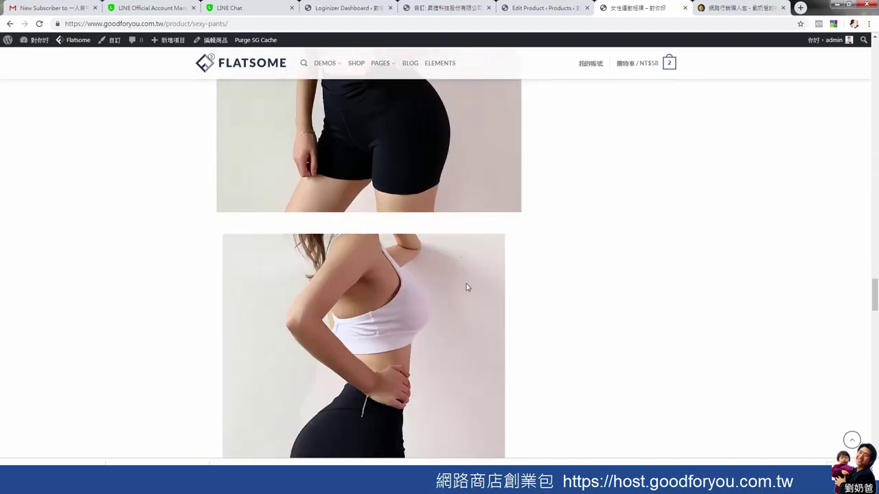
scroll(467, 286, "down", 10)
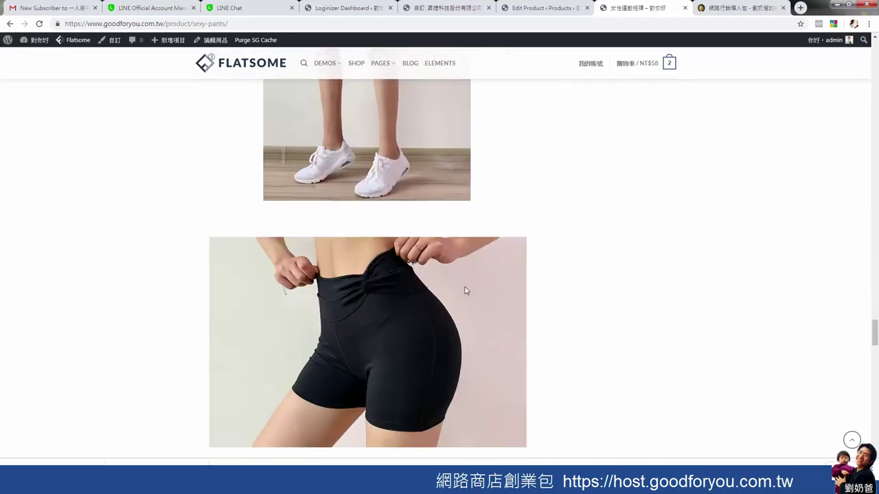
scroll(465, 287, "down", 10)
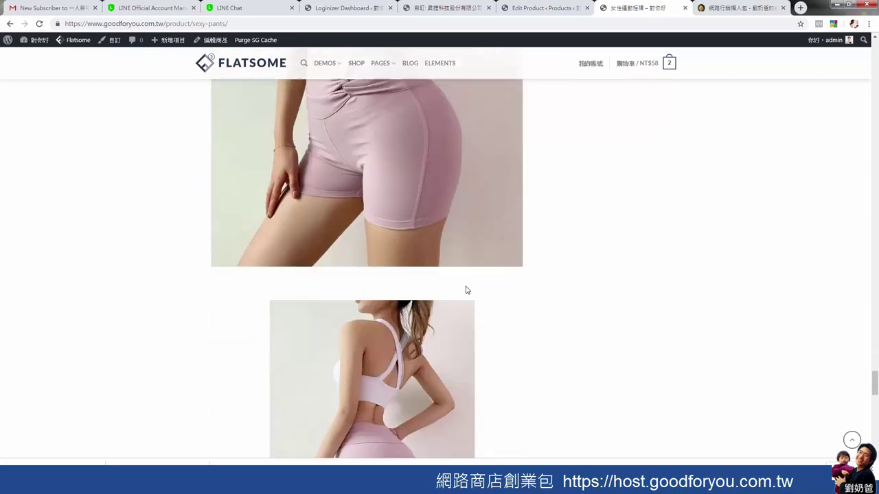
scroll(465, 296, "down", 10)
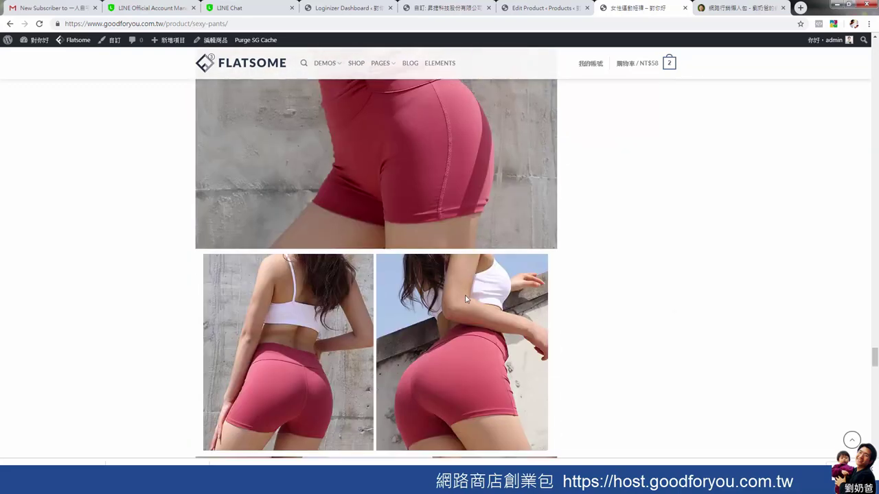
scroll(465, 297, "down", 10)
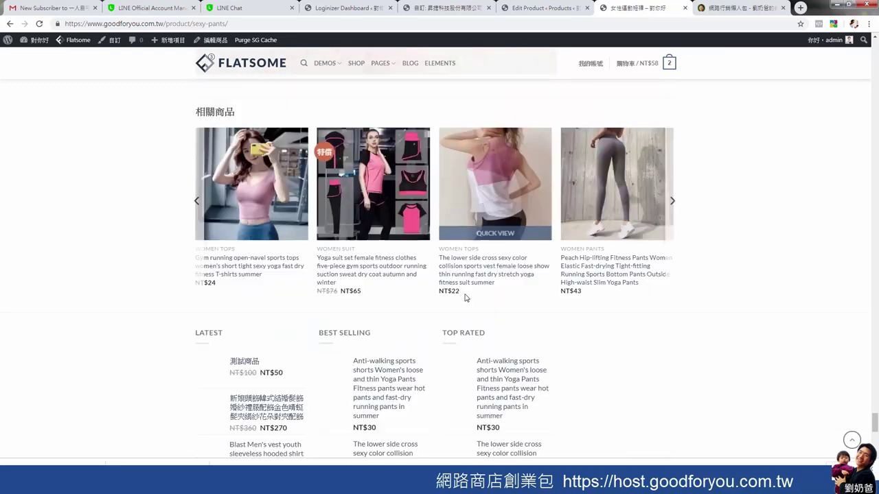
scroll(470, 296, "up", 5)
scroll(378, 368, "up", 1)
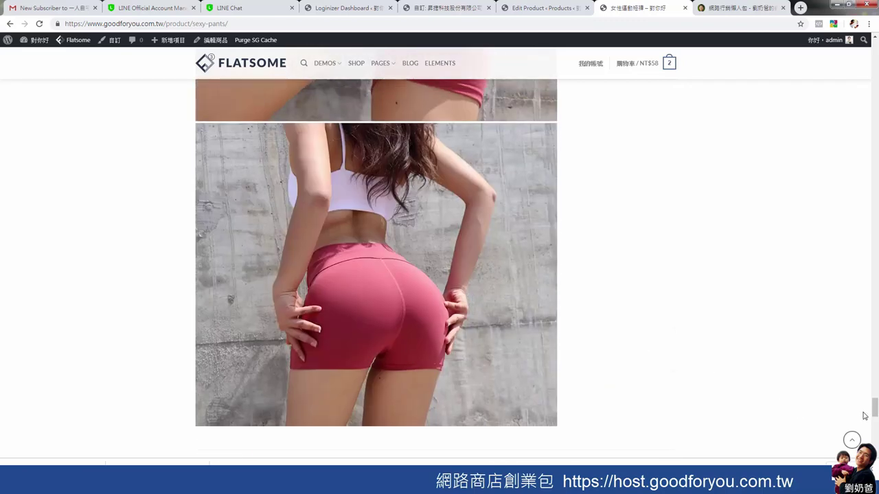
left_click(852, 440)
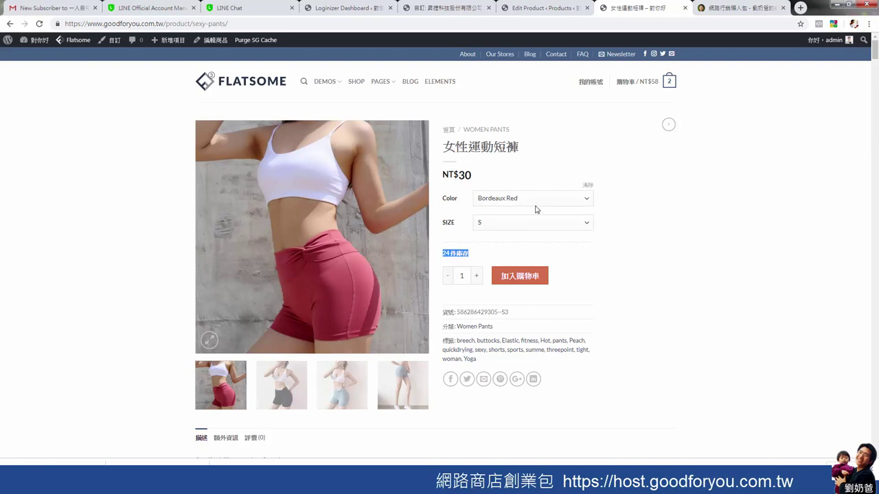
Return to the product's edit page, enter 這是商品簡單說明 as the short description (商品簡短說明) and update the product.
left_click(542, 10)
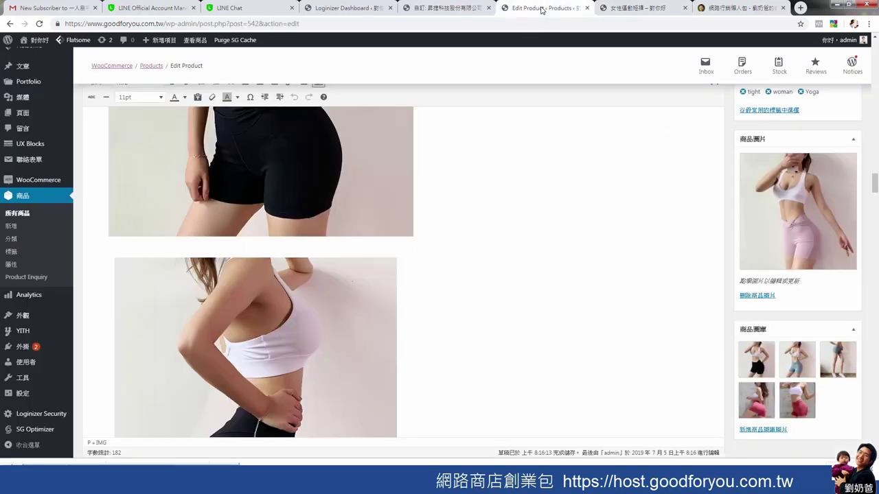
scroll(551, 313, "down", 4)
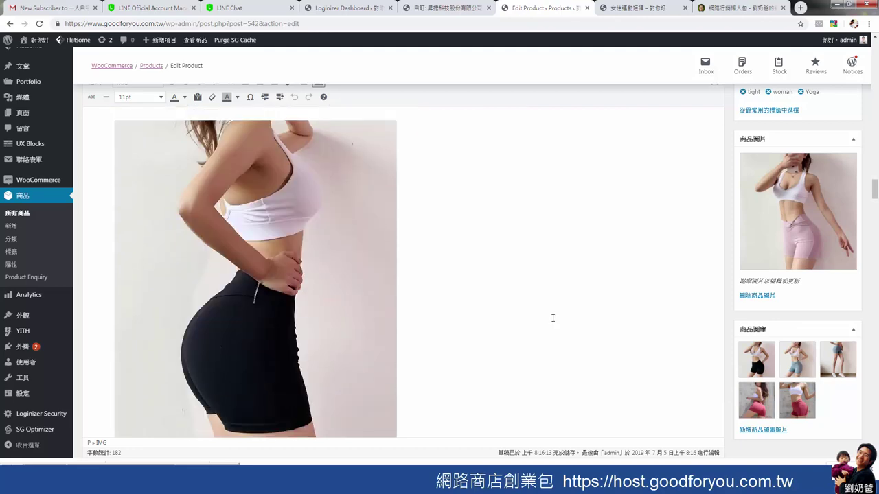
left_click_drag(875, 196, 827, 440)
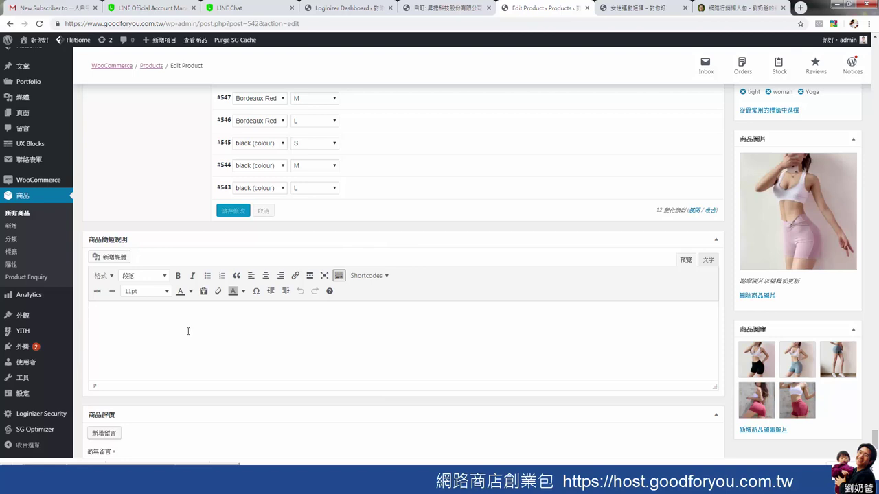
type("運DO")
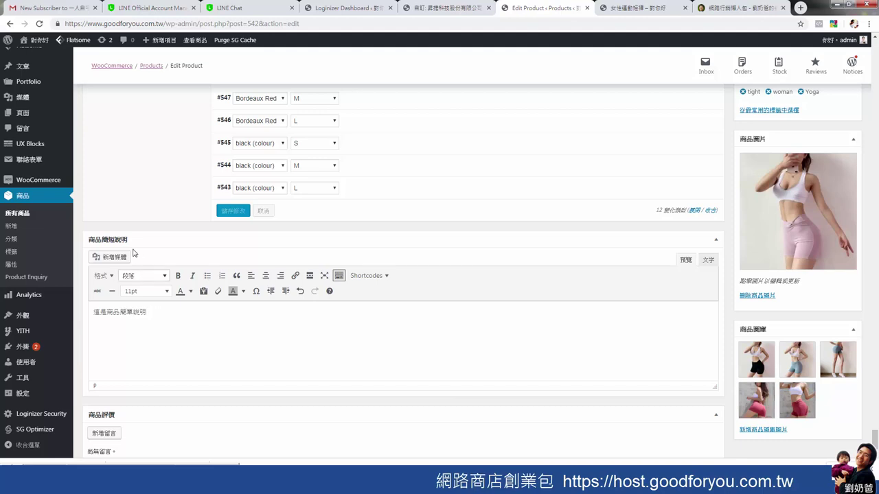
scroll(802, 275, "up", 5)
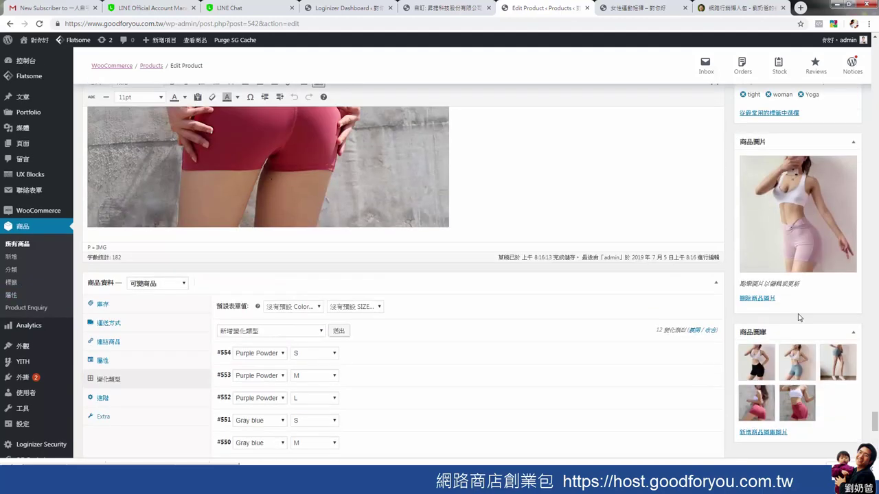
left_click_drag(876, 433, 860, 203)
scroll(845, 189, "up", 10)
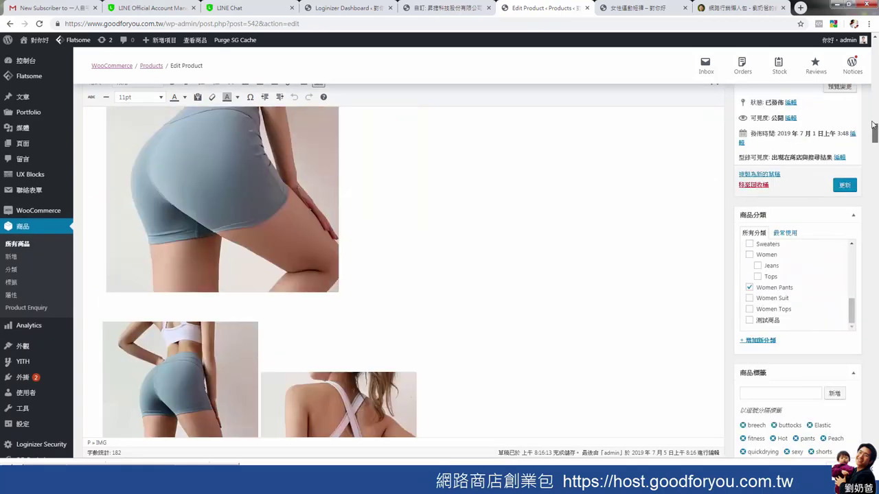
left_click(842, 186)
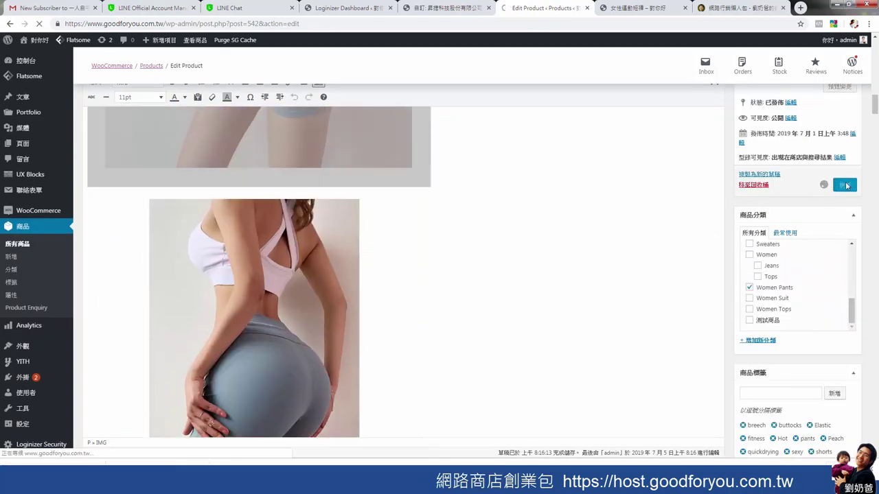
Reload the product's storefront page and highlight the short description below the price.
left_click(646, 11)
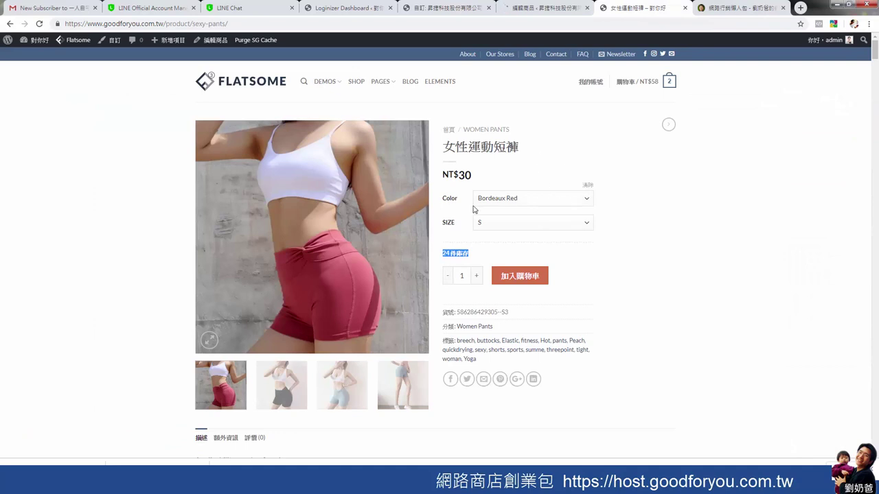
left_click(39, 26)
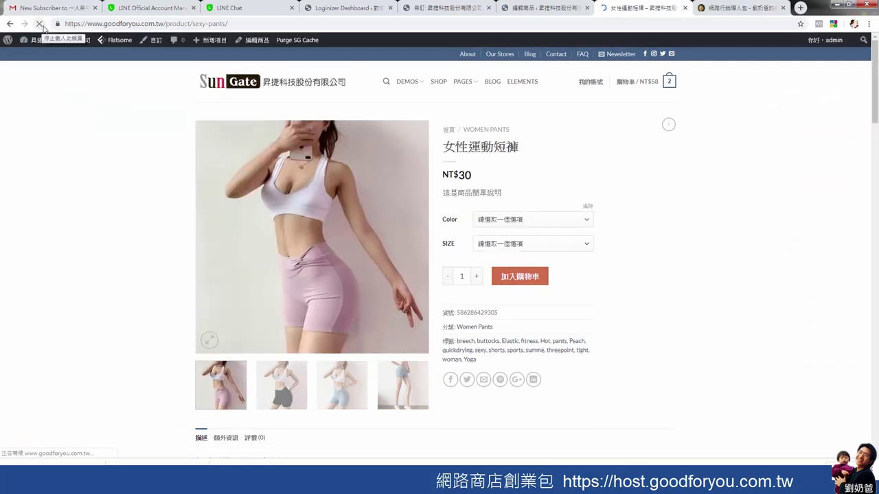
left_click_drag(444, 193, 506, 201)
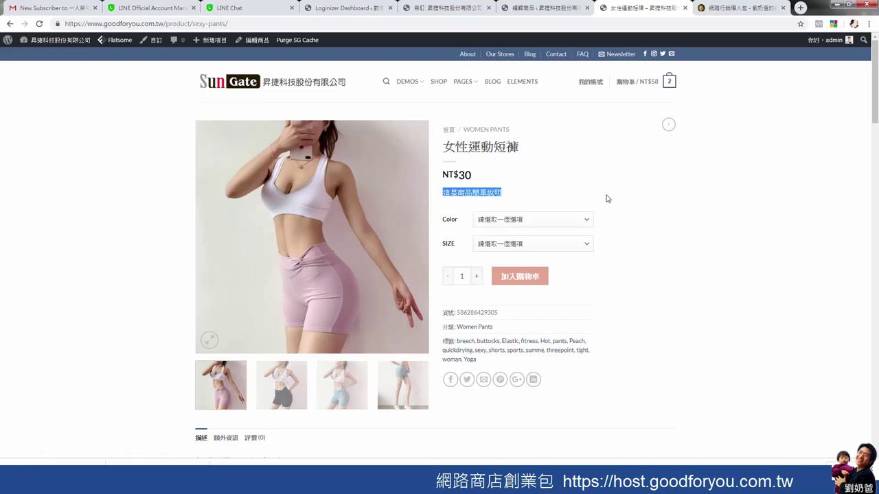
Try the quantity control and preview the black (colour) variation in size L on the storefront page.
left_click(476, 276)
left_click(447, 276)
left_click(520, 244)
left_click(509, 268)
left_click(522, 220)
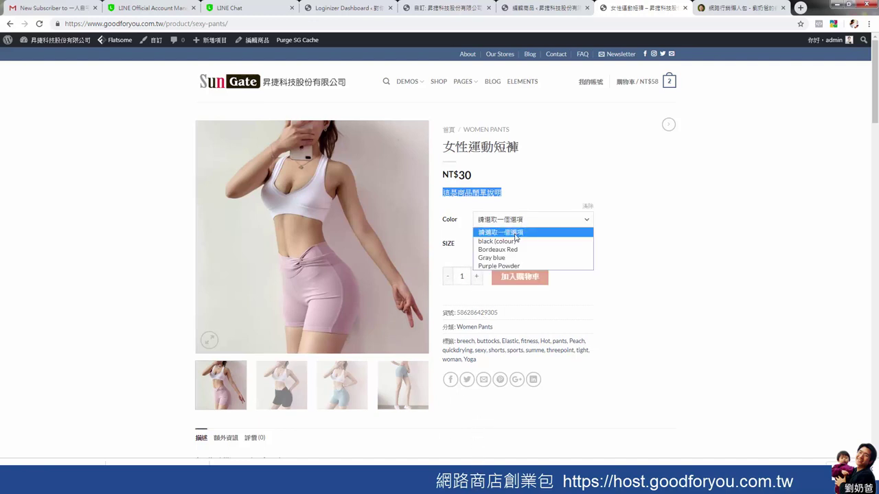
left_click(516, 234)
left_click(519, 220)
left_click(517, 241)
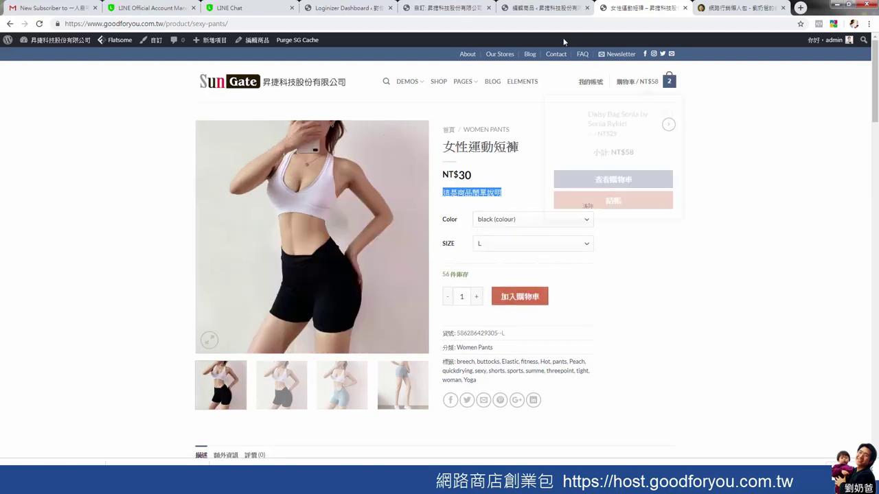
Return to the product's edit page and repeat the short description text 這是商品簡單說明 on the same line.
left_click(549, 8)
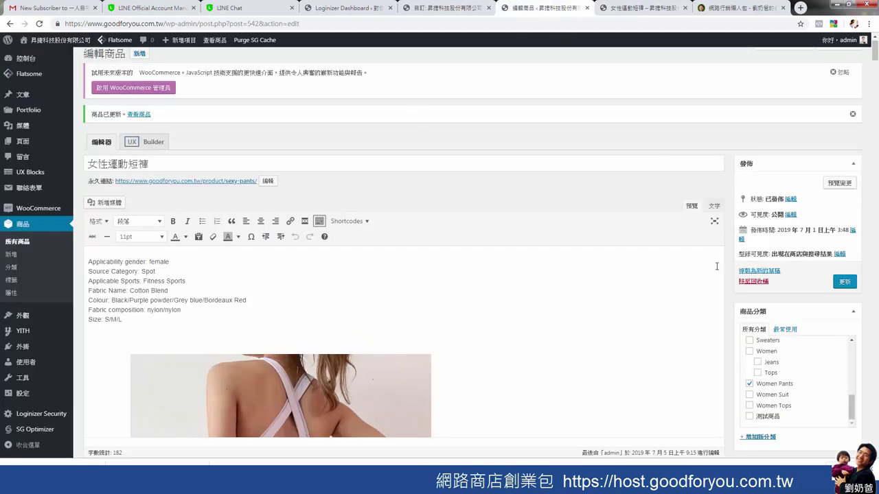
scroll(857, 240, "down", 10)
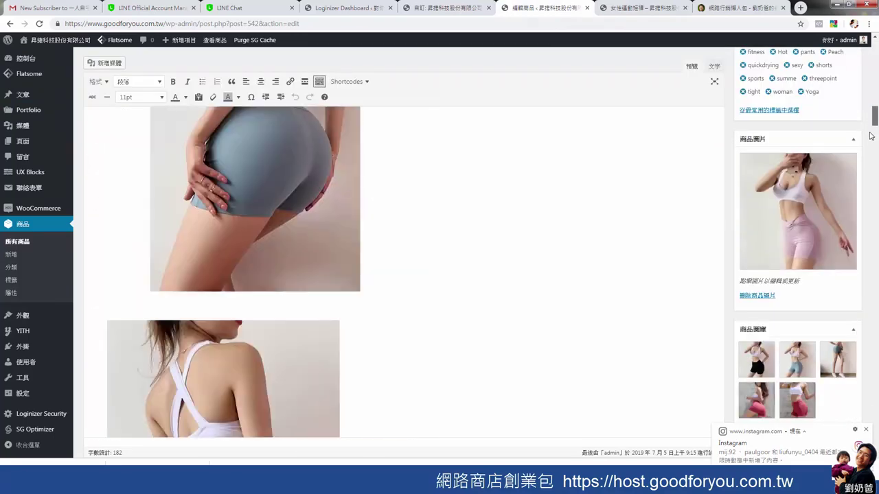
scroll(857, 240, "down", 15)
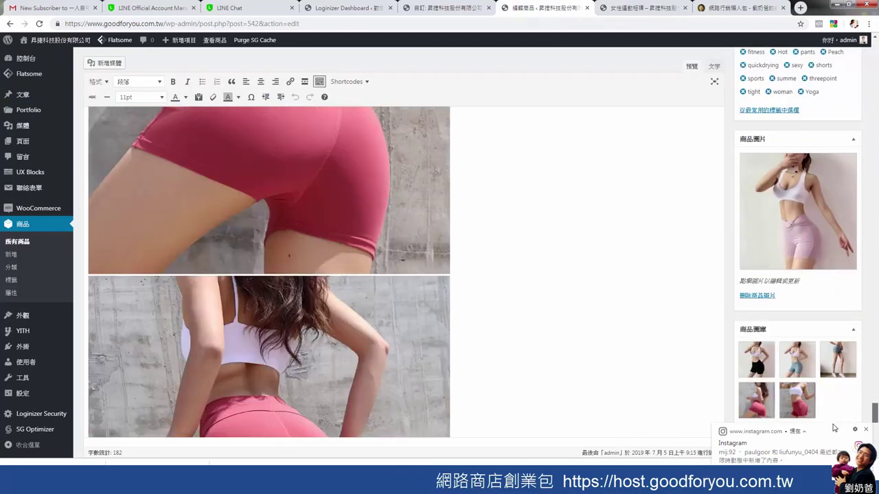
scroll(660, 422, "down", 1)
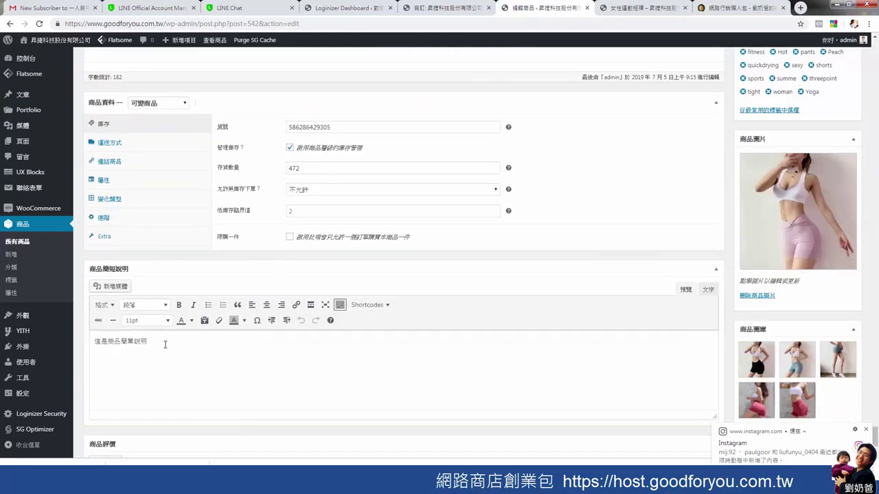
left_click_drag(152, 343, 94, 341)
key("ctrl+c")
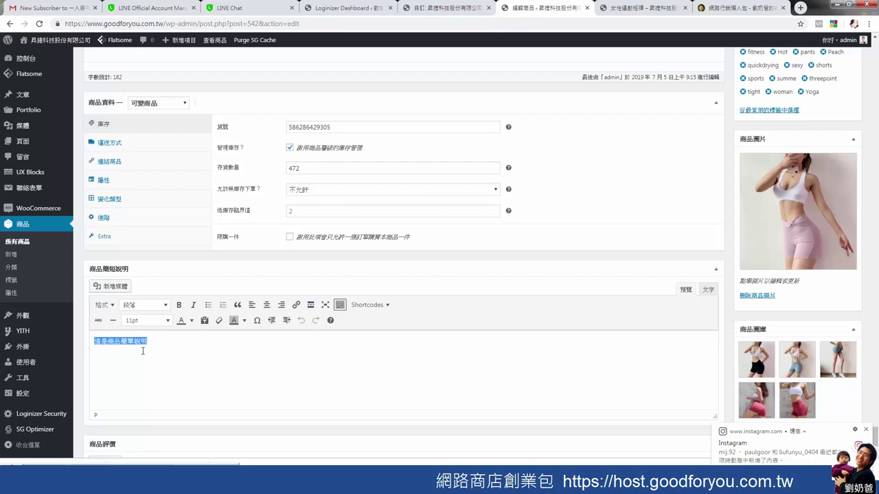
left_click(163, 346)
key("ctrl+v")
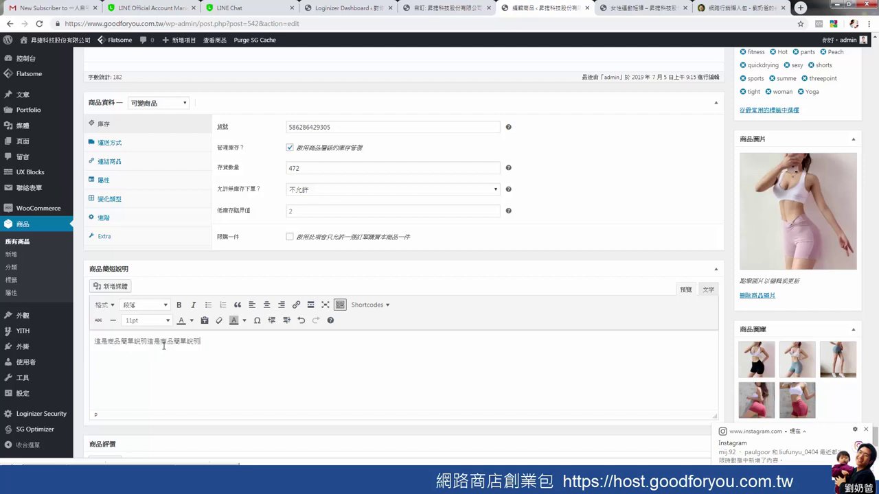
Add seven more lines of 這是商品簡單說明 to the short description.
key("ctrl+v")
key("ctrl+v")
key("Return")
key("ctrl+v")
key("Return")
key("ctrl+v")
key("Return")
key("ctrl+v")
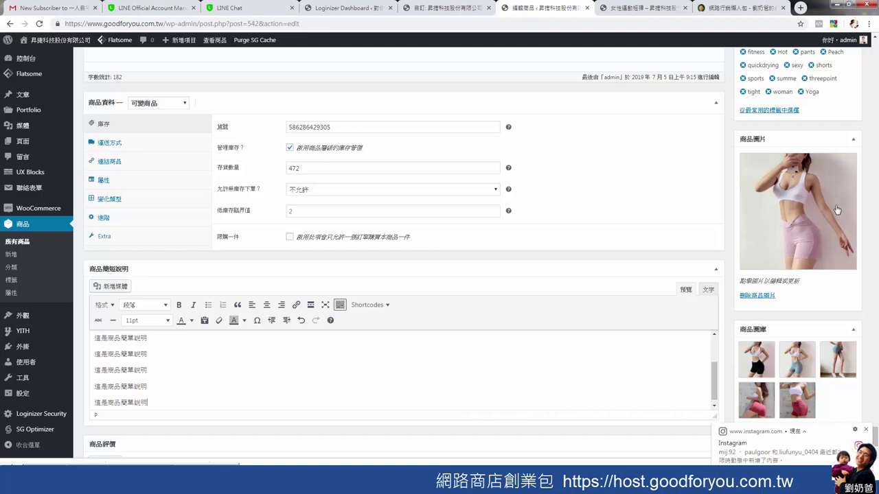
Update the product and reload its storefront page to check the lengthened short description.
left_click(866, 430)
scroll(870, 432, "up", 10)
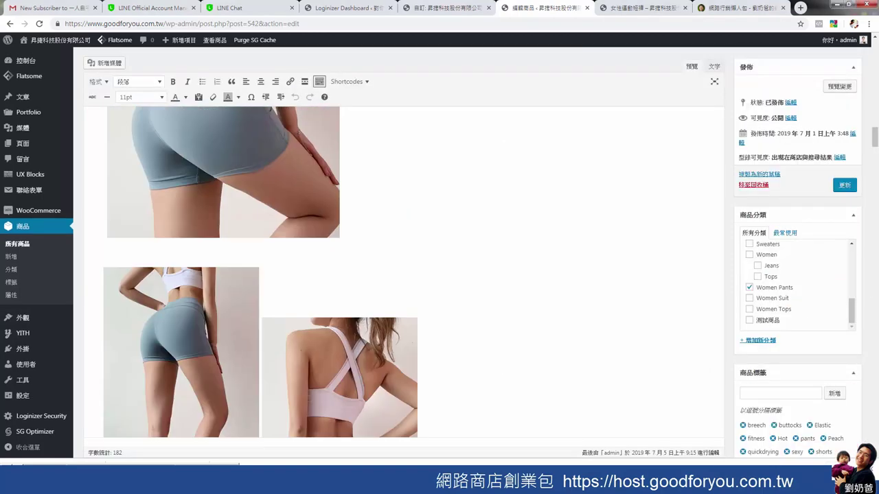
left_click(844, 185)
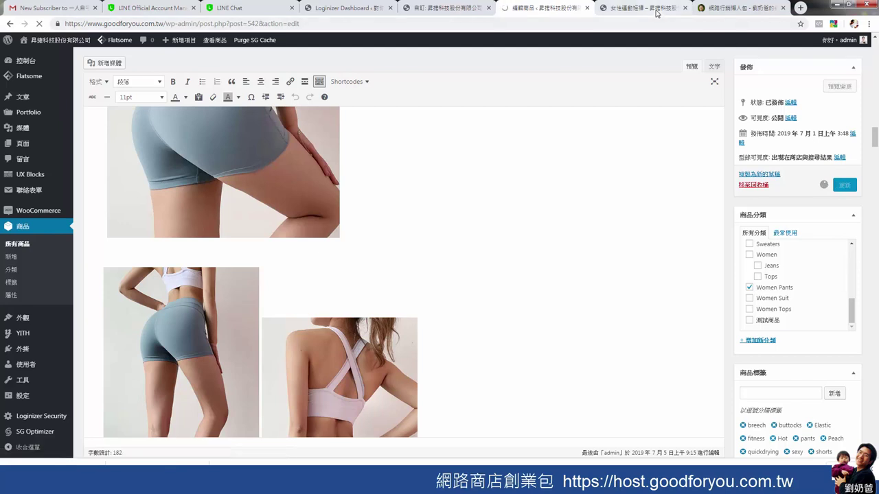
left_click(631, 14)
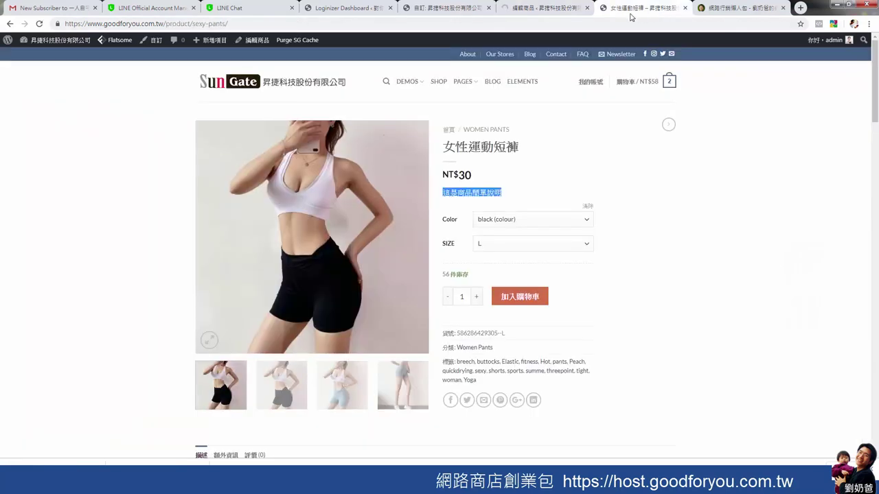
left_click(39, 24)
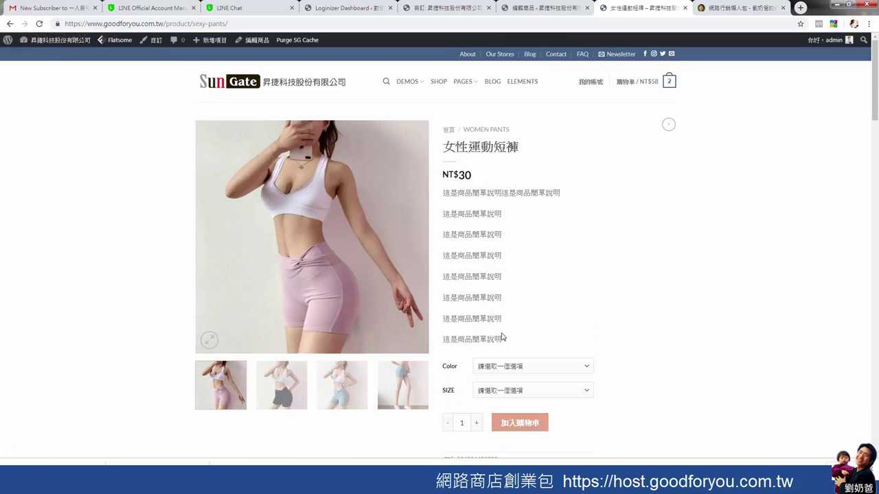
Examine the lengthened short description and the purchase options and tags below it on the storefront page.
scroll(525, 285, "down", 5)
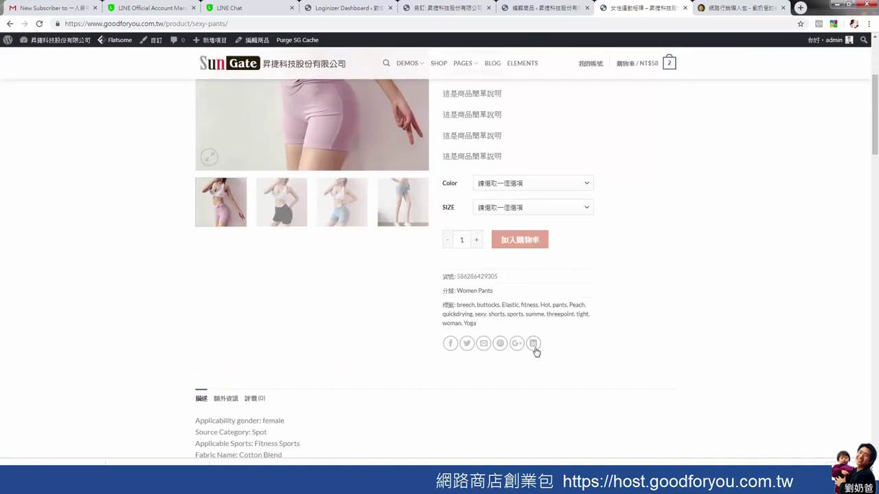
scroll(533, 349, "up", 5)
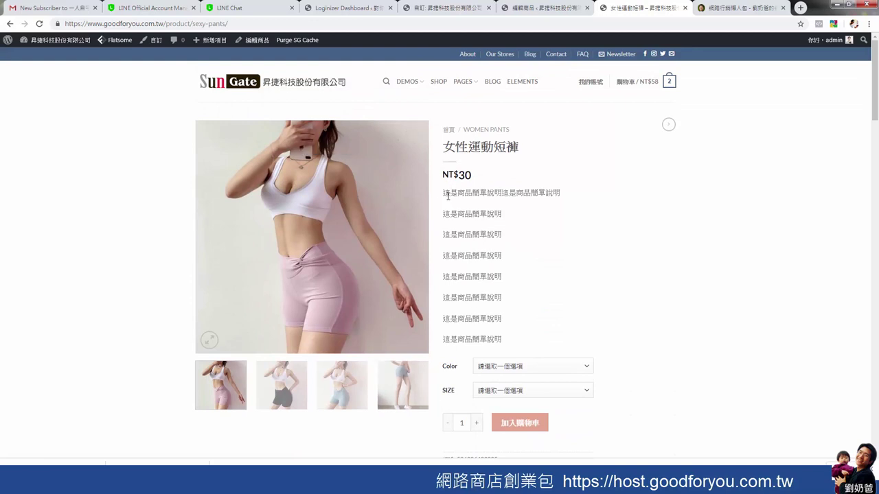
left_click_drag(448, 196, 563, 343)
scroll(563, 344, "down", 1)
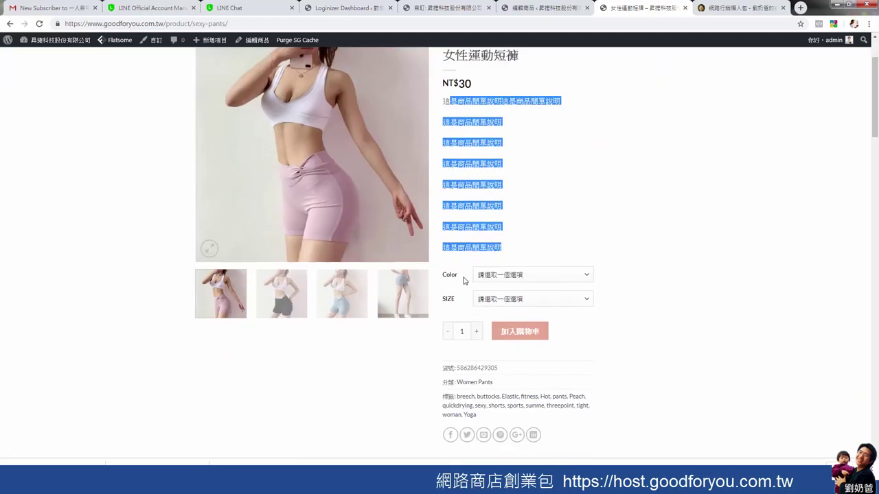
scroll(664, 361, "down", 1)
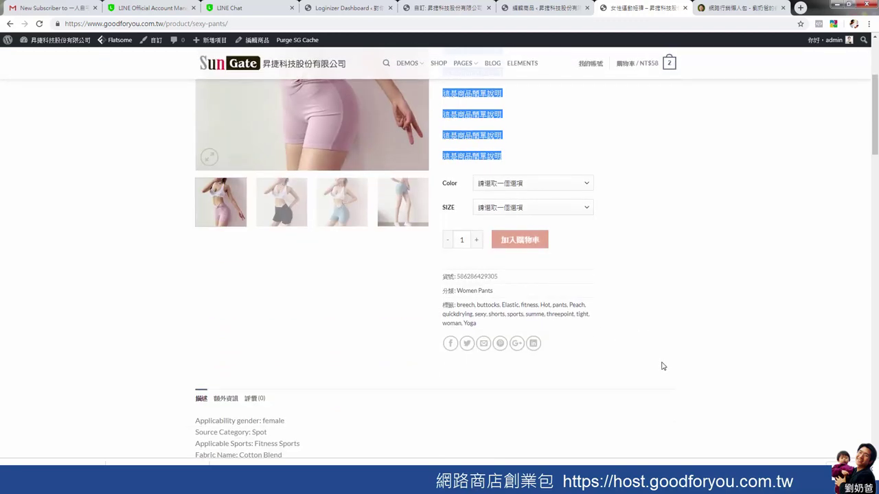
scroll(634, 360, "up", 2)
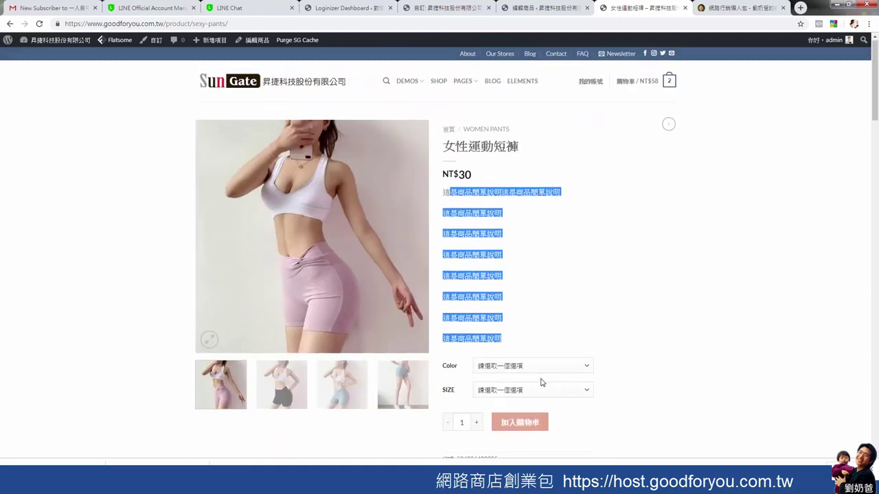
Select the black (colour) option in size L on the storefront page to preview that variation.
left_click(532, 323)
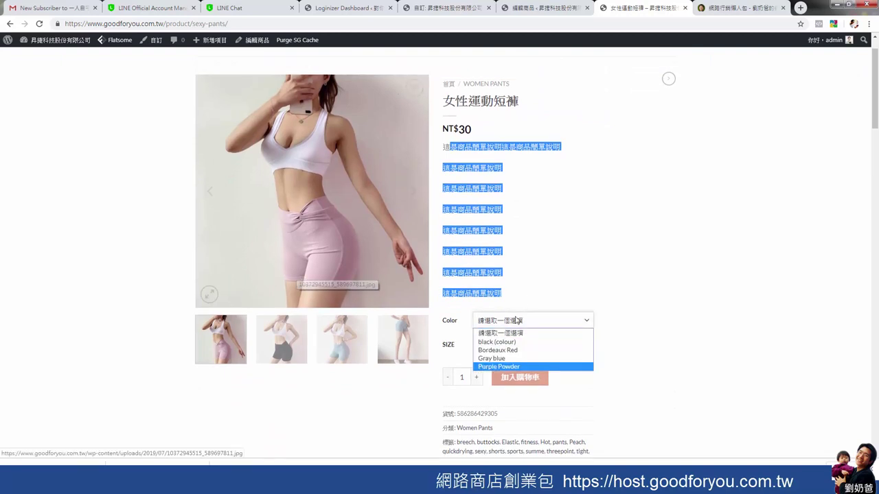
left_click(505, 341)
left_click(509, 348)
left_click(509, 364)
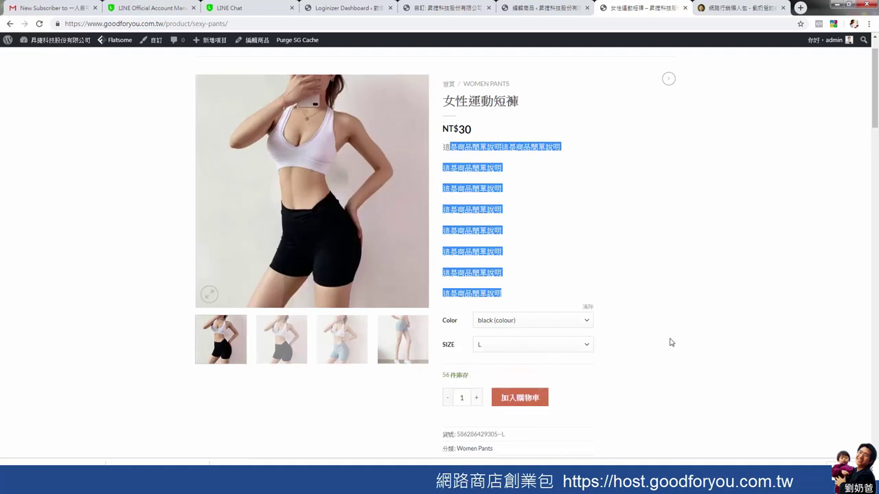
left_click(636, 323)
Compare the short description with the full description, its size table and its product images on the storefront page.
scroll(586, 349, "up", 1)
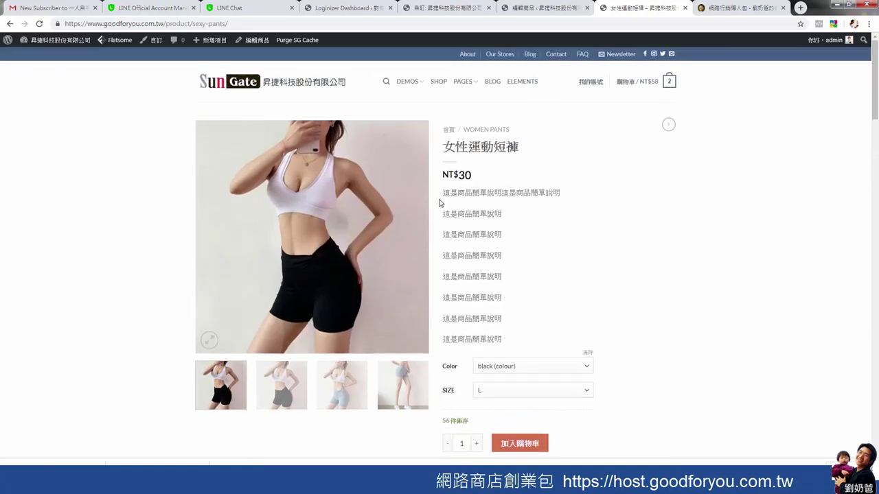
left_click_drag(445, 195, 526, 237)
scroll(522, 274, "down", 2)
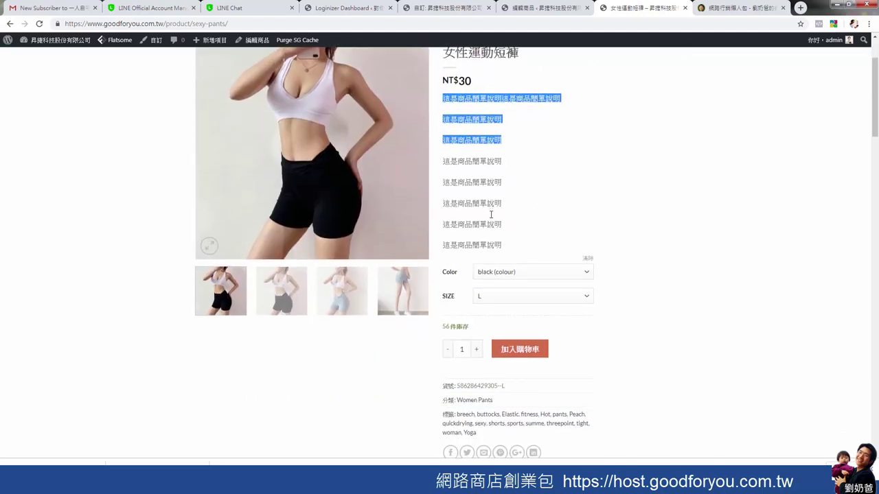
scroll(490, 220, "down", 6)
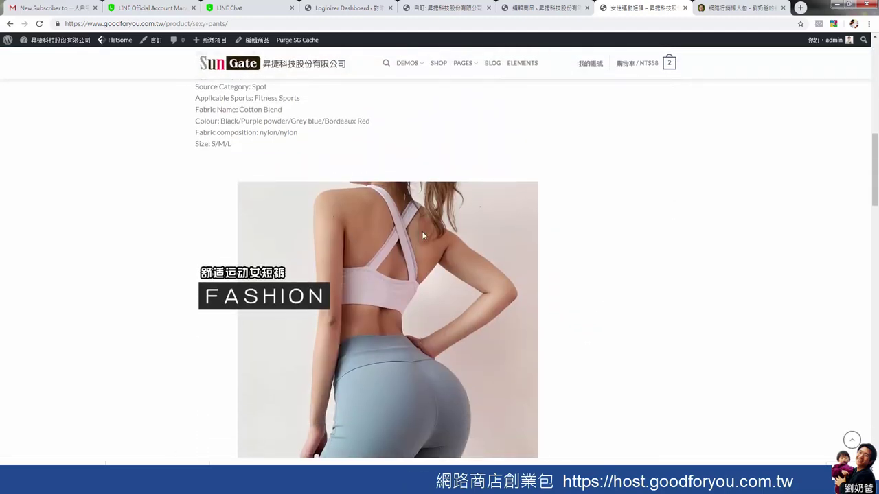
scroll(460, 281, "down", 5)
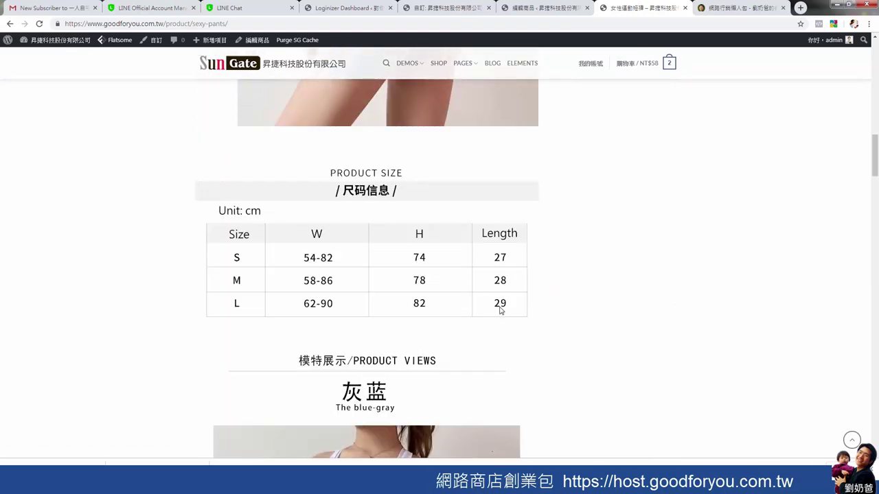
scroll(522, 314, "down", 8)
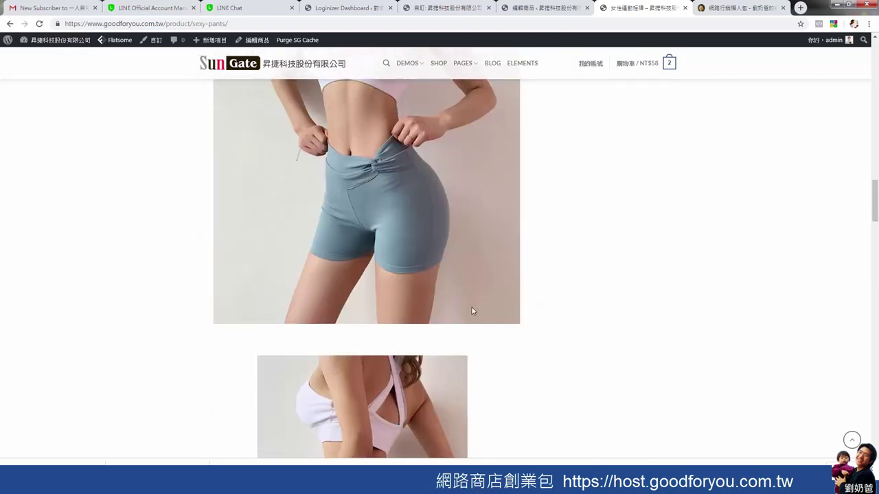
scroll(508, 280, "up", 10)
Return to the product's edit page and display its variations in the product data.
left_click(527, 12)
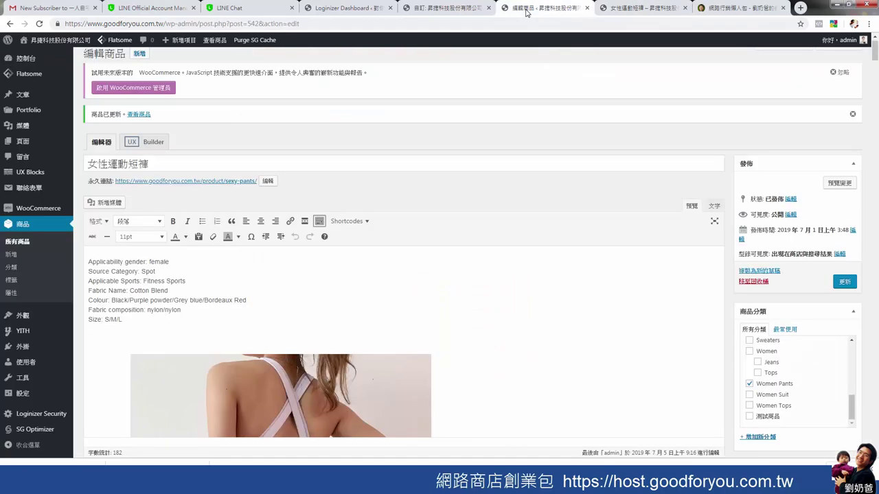
scroll(577, 306, "down", 10)
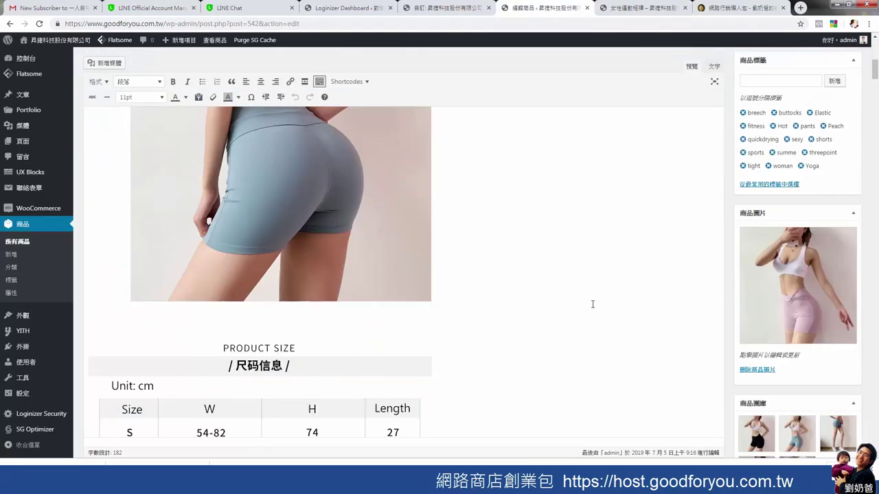
scroll(563, 306, "down", 8)
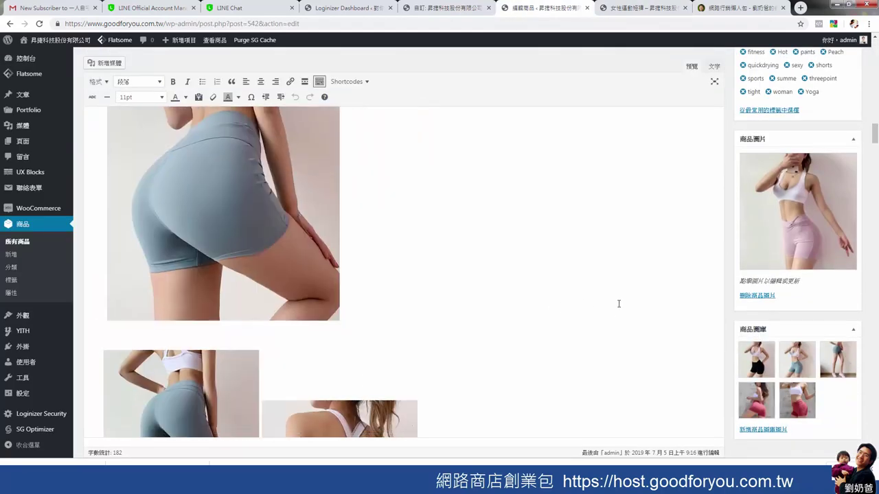
left_click_drag(874, 154, 867, 442)
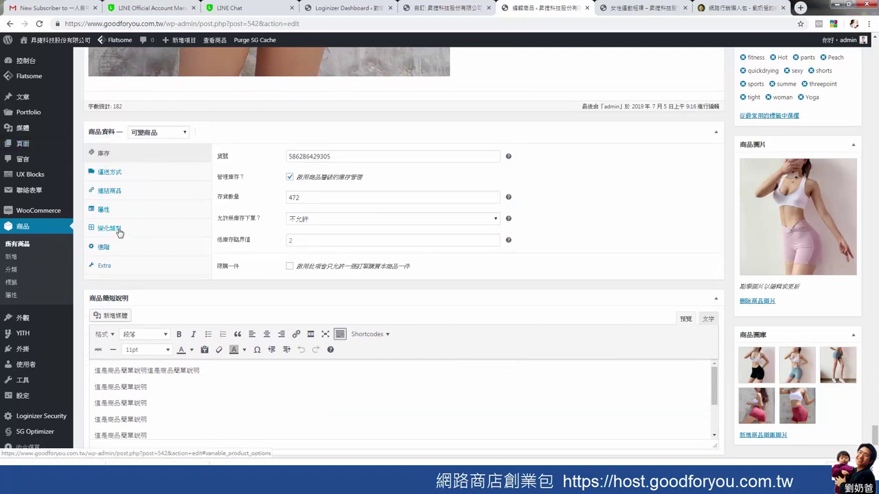
left_click(118, 232)
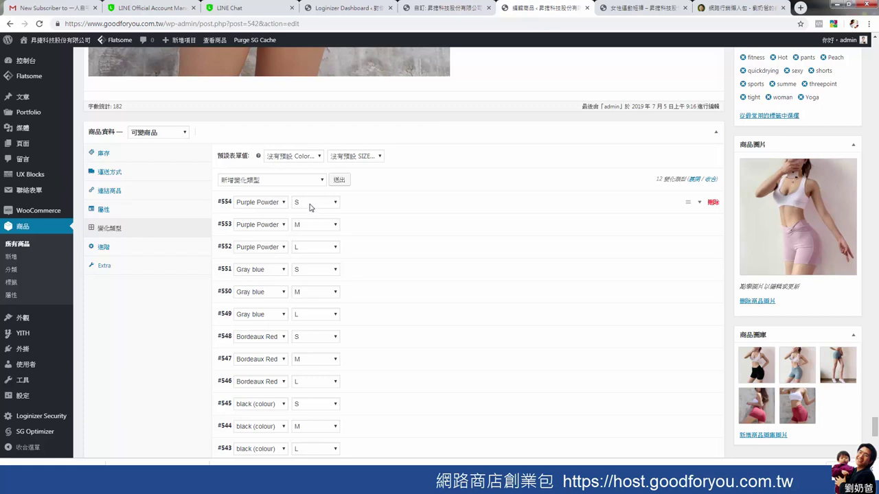
scroll(309, 200, "down", 1)
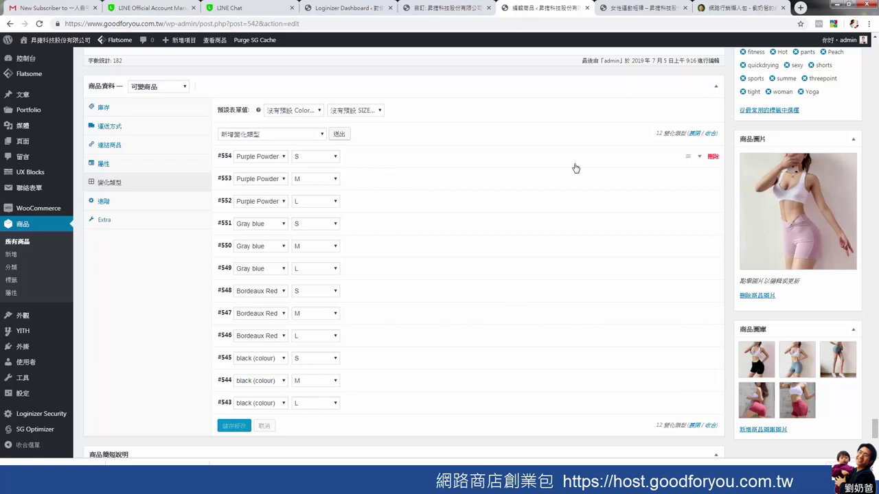
Expand the Purple Powder size S variation and set its regular price to NT$100.
left_click(690, 157)
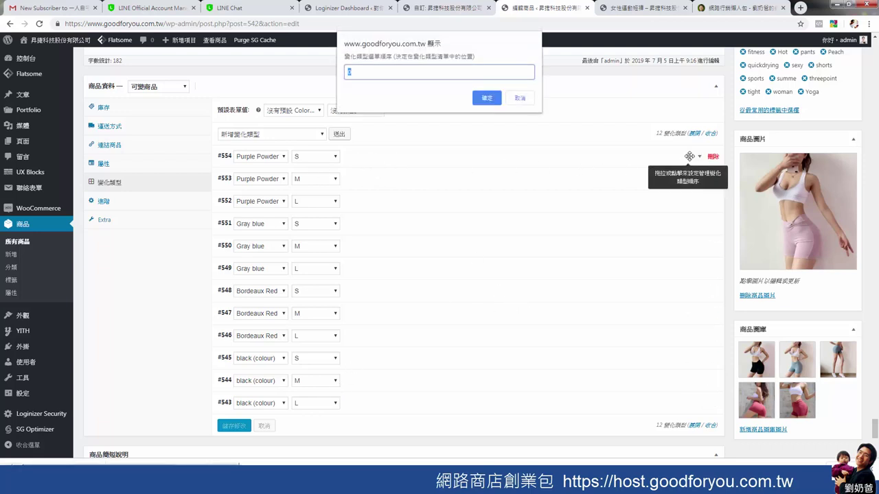
left_click(520, 97)
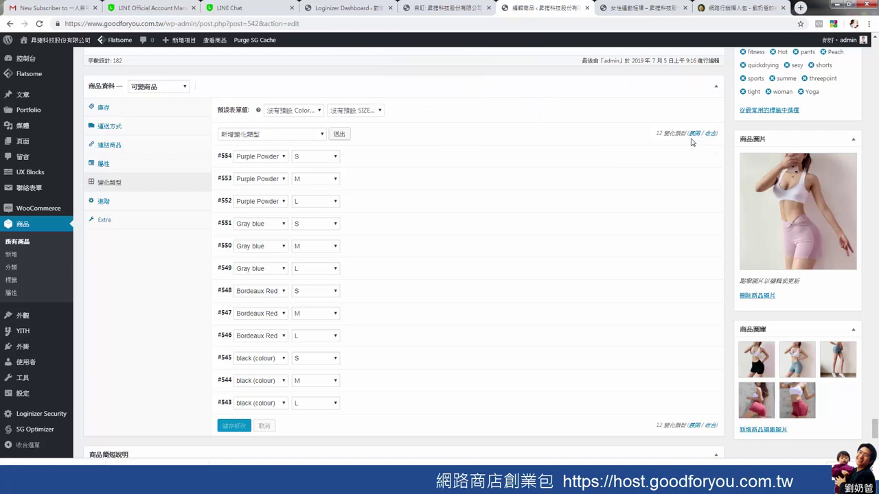
left_click(701, 159)
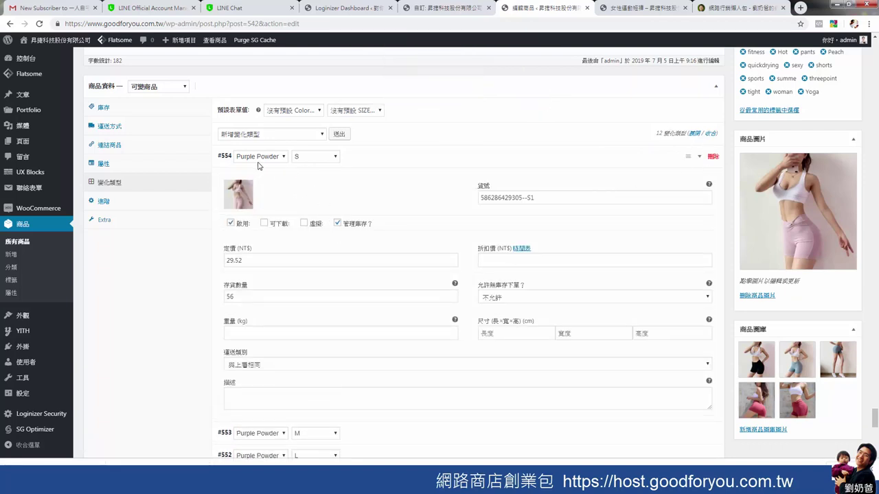
mouse_move(241, 200)
scroll(447, 286, "down", 1)
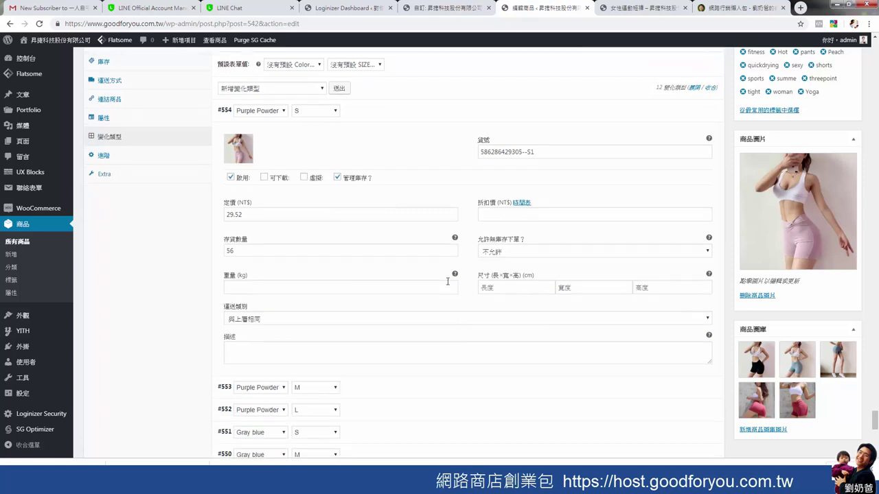
left_click(257, 216)
left_click_drag(257, 215, 222, 220)
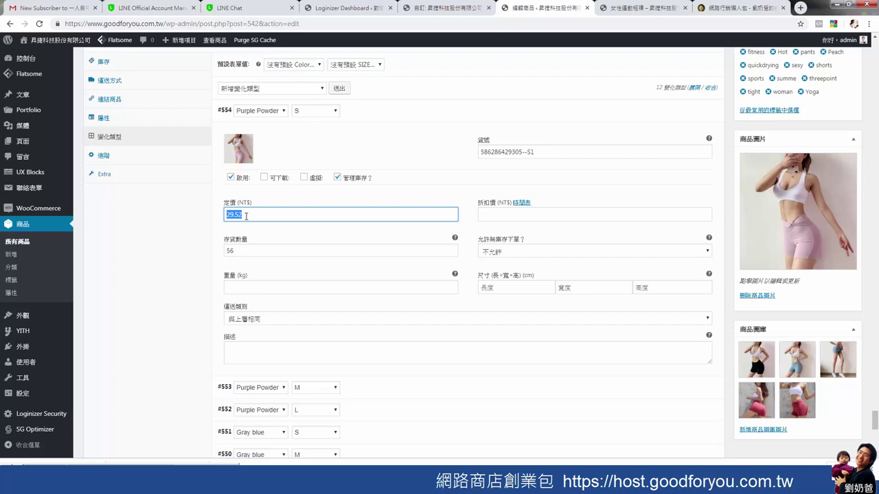
type("100")
Update the product and reload its storefront page to check the variation's new price.
left_click_drag(242, 251, 225, 254)
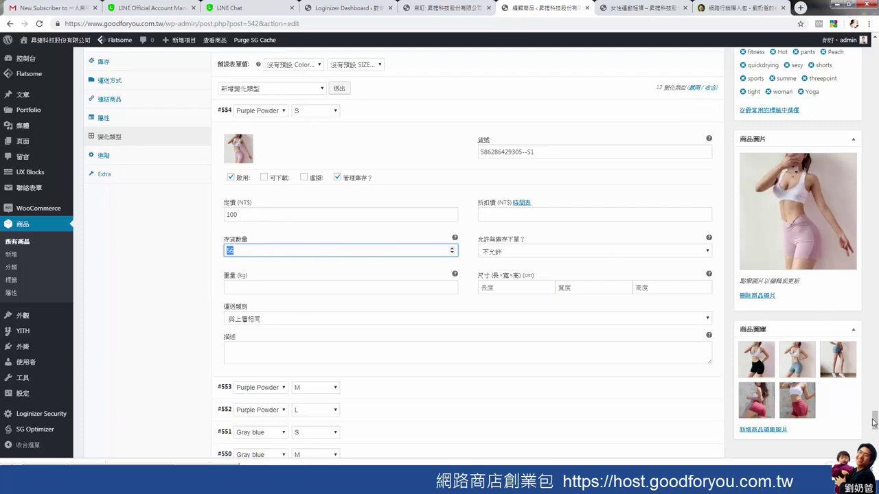
left_click_drag(874, 422, 875, 421)
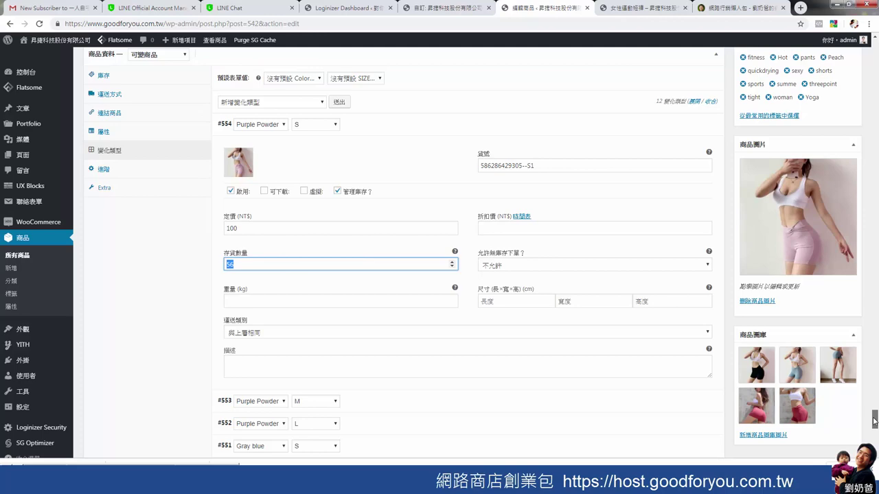
left_click_drag(874, 421, 875, 224)
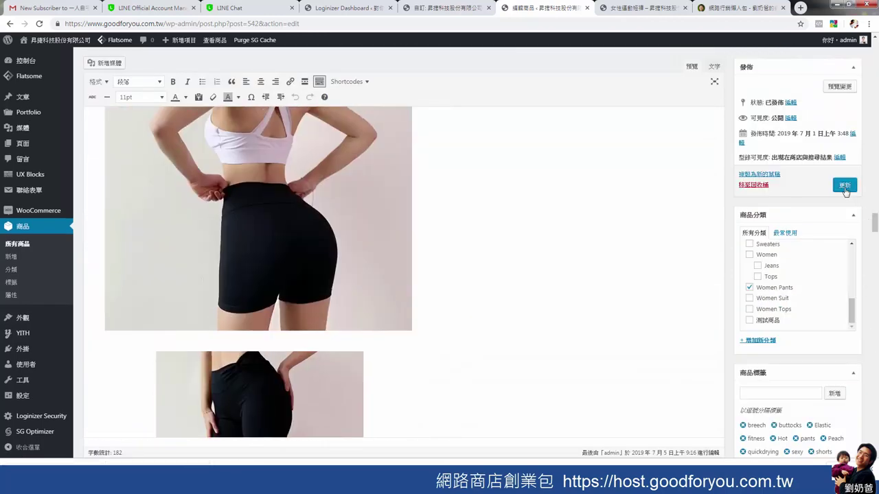
left_click(652, 13)
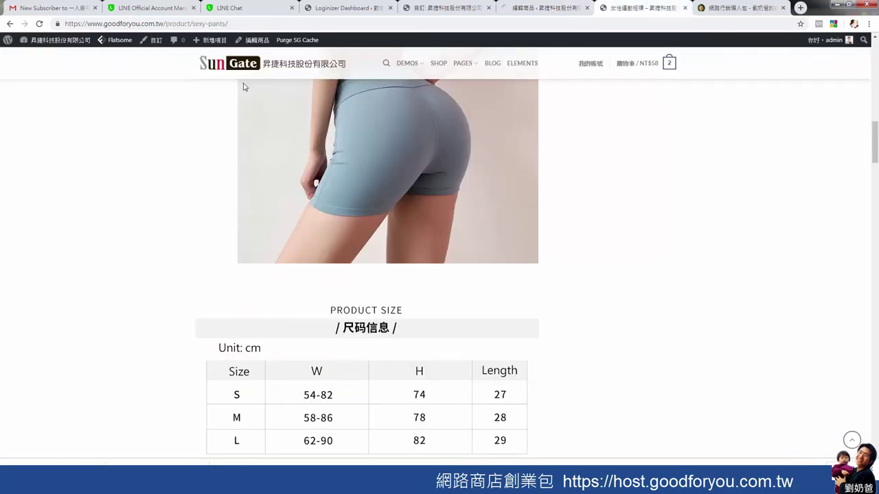
left_click(852, 440)
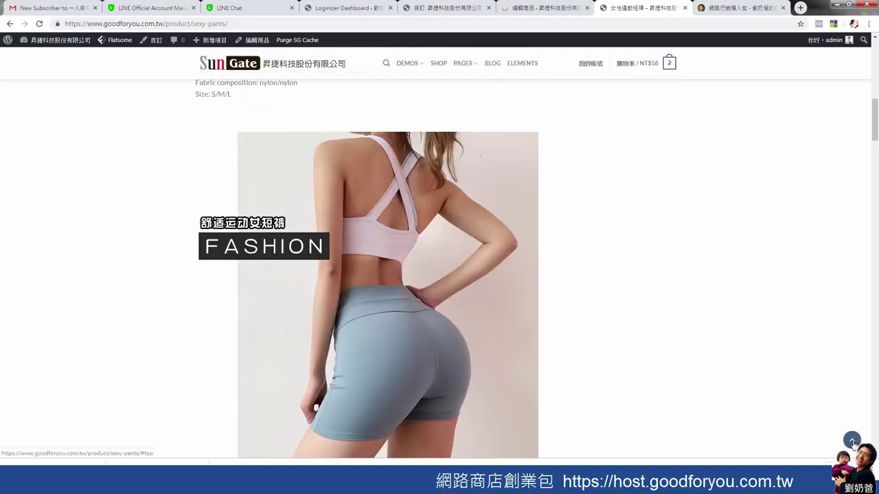
left_click(40, 24)
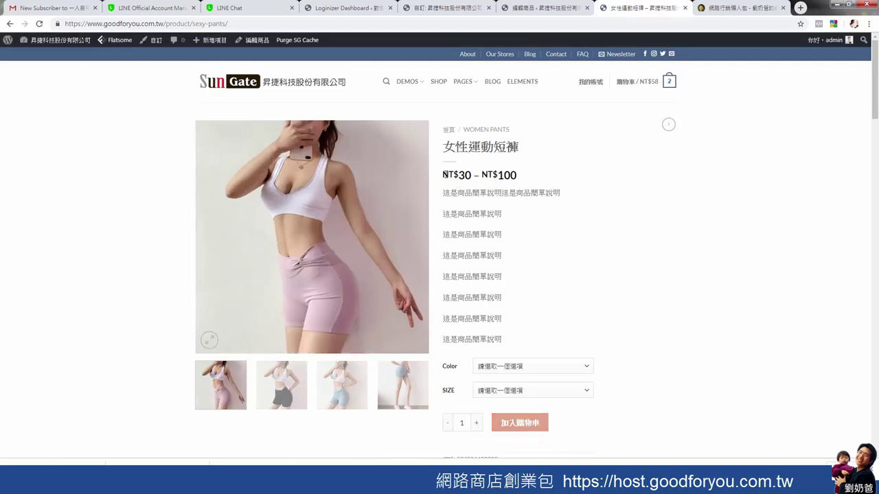
Examine the price range under the product title on the storefront page.
left_click_drag(444, 175, 527, 178)
left_click(599, 187)
left_click_drag(473, 177, 522, 179)
Choose black (colour) in size L on the storefront page and check that variation's price.
left_click(570, 371)
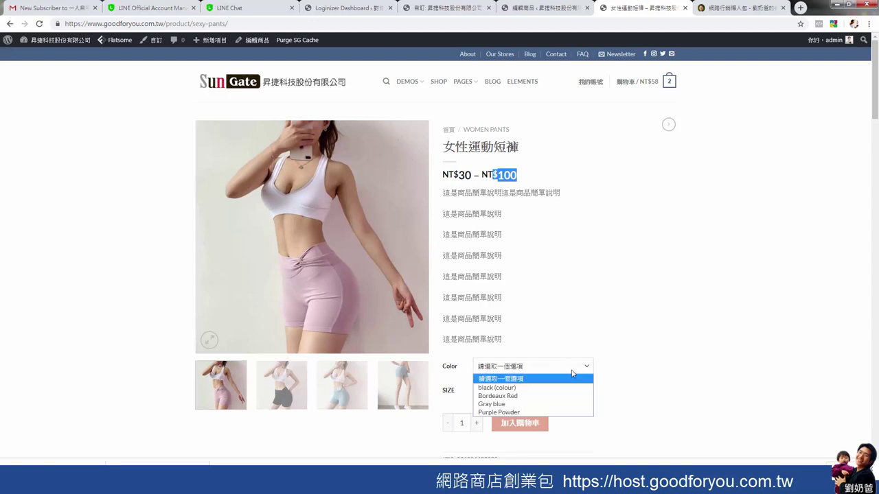
left_click(529, 388)
left_click(528, 390)
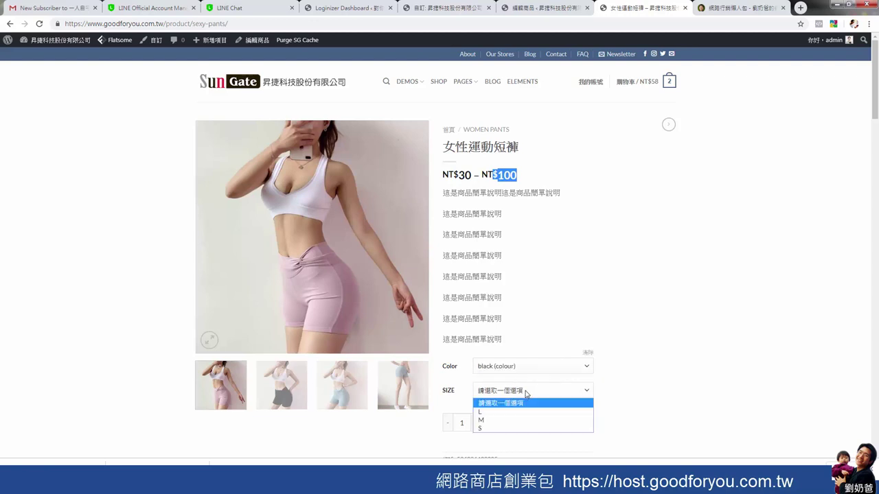
left_click(505, 418)
scroll(591, 371, "down", 2)
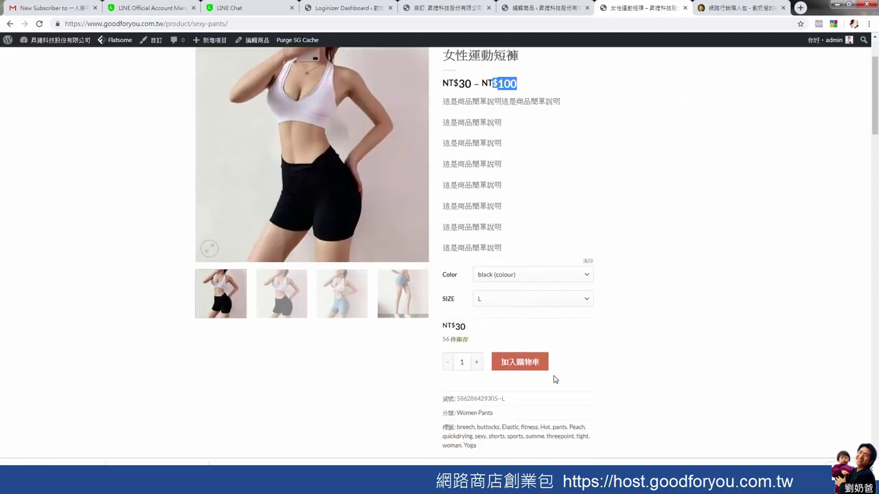
left_click(460, 327)
left_click_drag(461, 328, 447, 327)
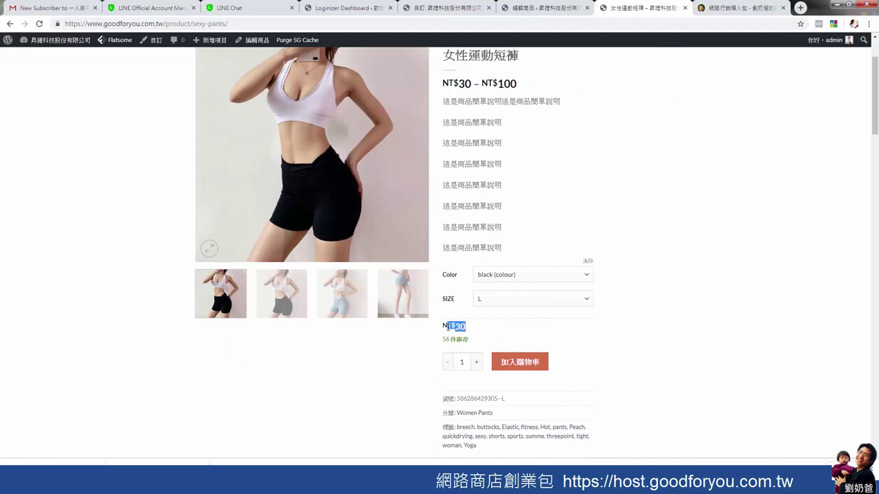
Choose Purple Powder in size S on the storefront page and check that variation's price.
left_click(554, 276)
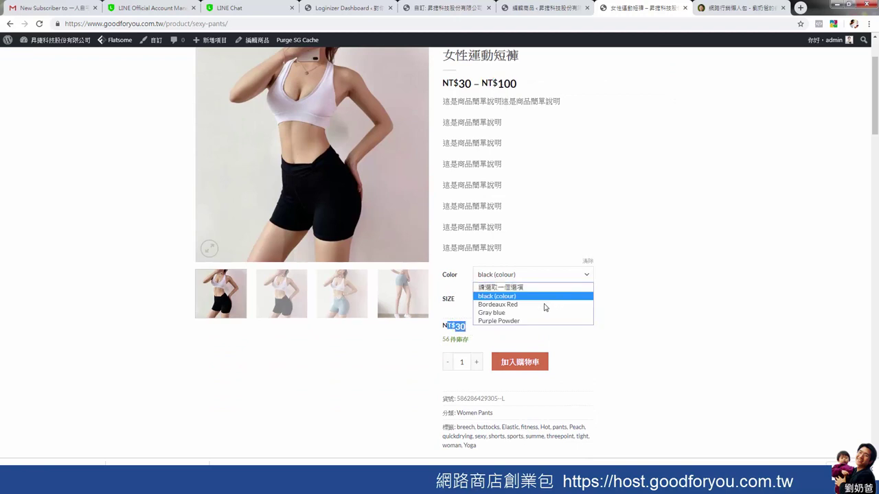
left_click(537, 325)
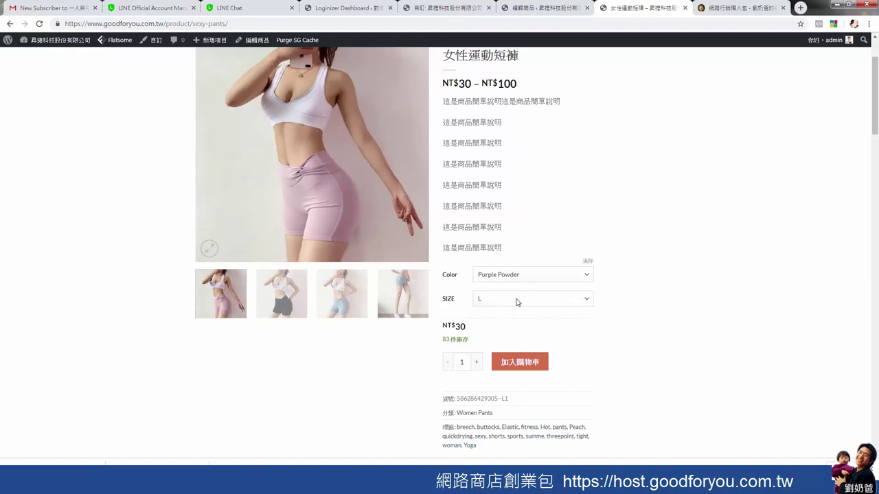
left_click(517, 302)
left_click(501, 337)
left_click_drag(472, 330, 444, 328)
left_click(689, 351)
Return to the product's edit page and examine the default Color and SIZE choices available for its variations.
key("ctrl+shift+Tab")
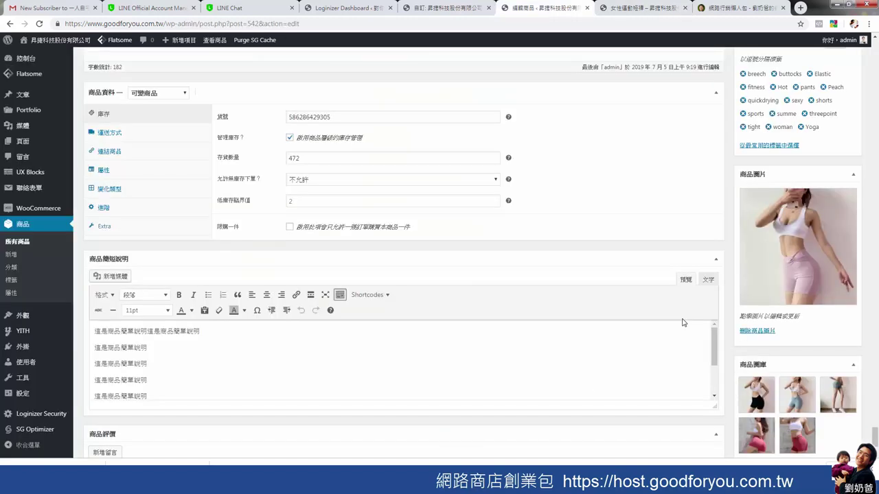
left_click(91, 189)
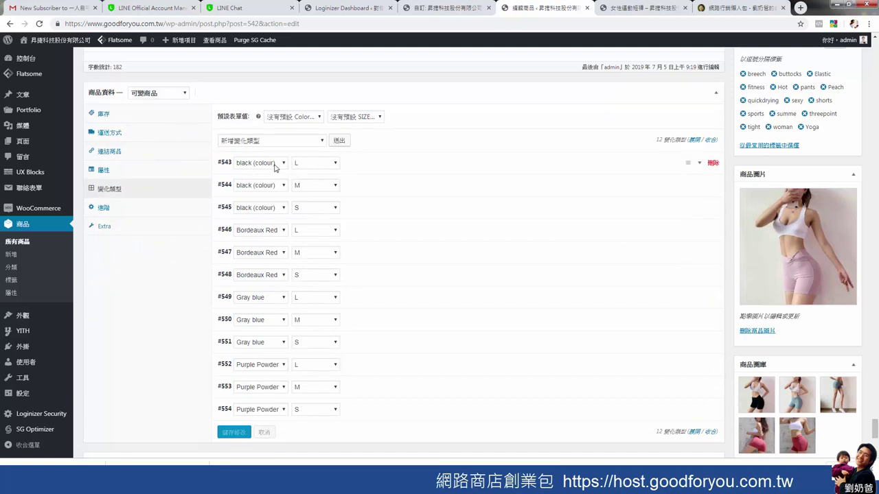
left_click(292, 118)
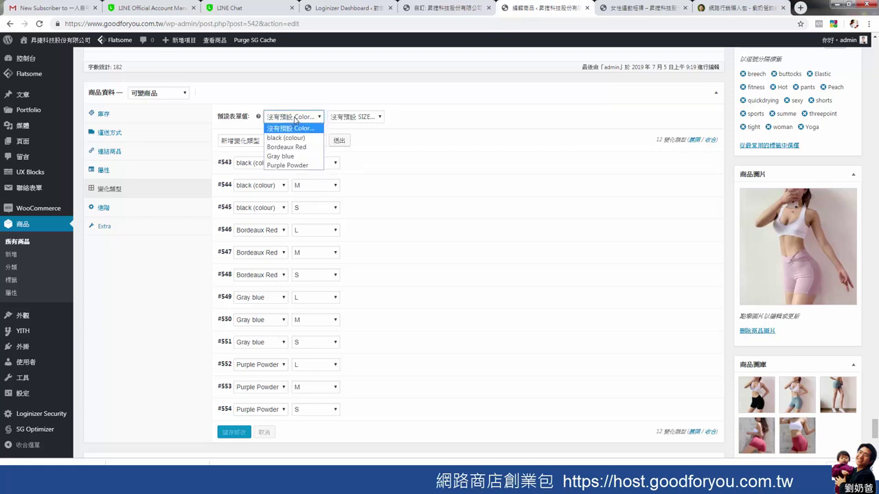
left_click(355, 118)
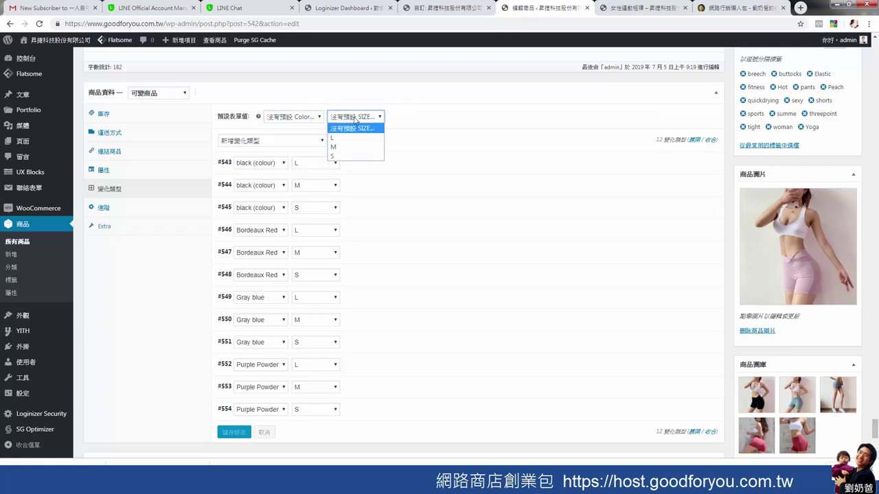
left_click(305, 119)
left_click(353, 118)
Expand the Color and SIZE attributes in the product data and review their assigned values.
left_click(108, 172)
left_click(108, 173)
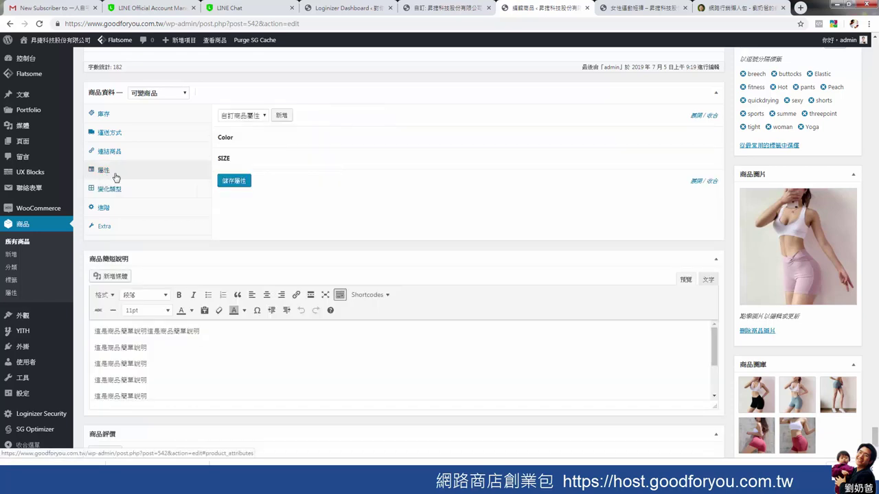
mouse_move(221, 144)
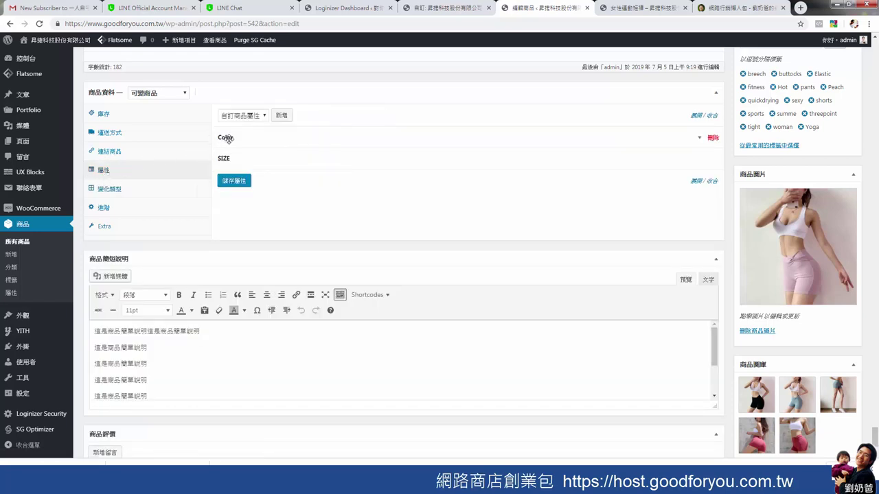
left_click(701, 141)
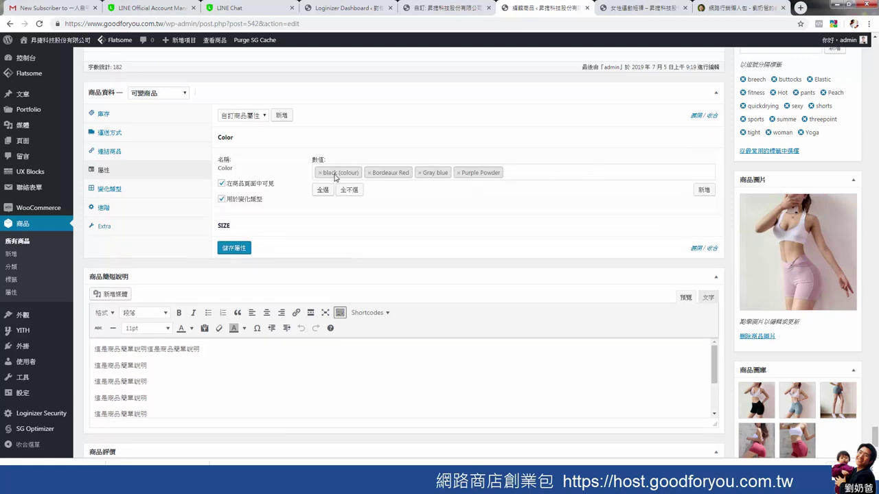
mouse_move(235, 223)
left_click(699, 229)
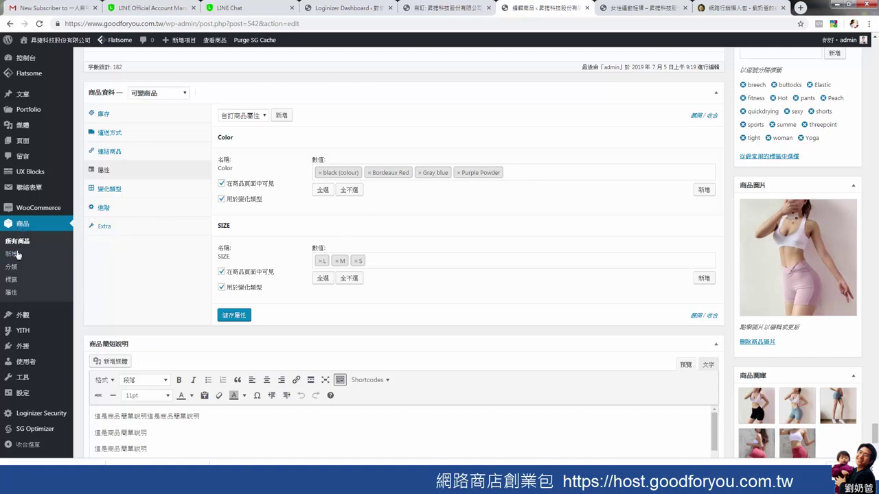
Go to the store's product attributes page and review the terms defined for Color.
left_click(11, 294)
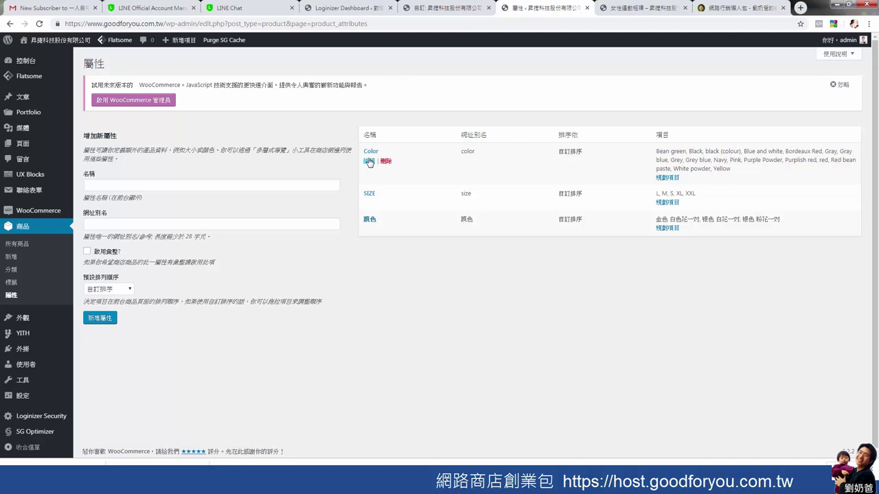
left_click(371, 152)
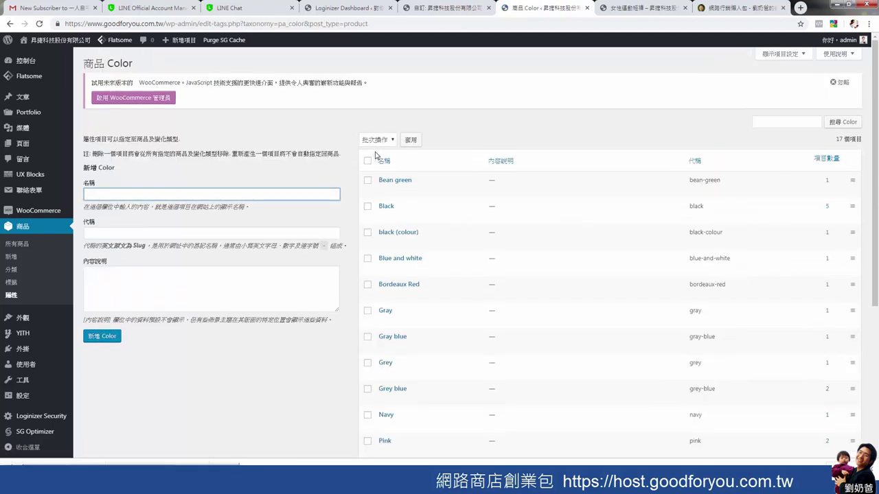
scroll(386, 310, "down", 5)
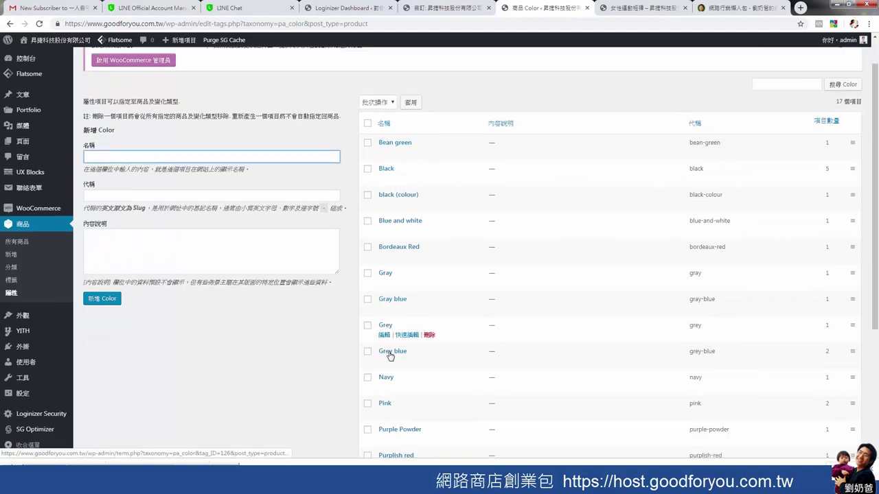
scroll(392, 350, "up", 4)
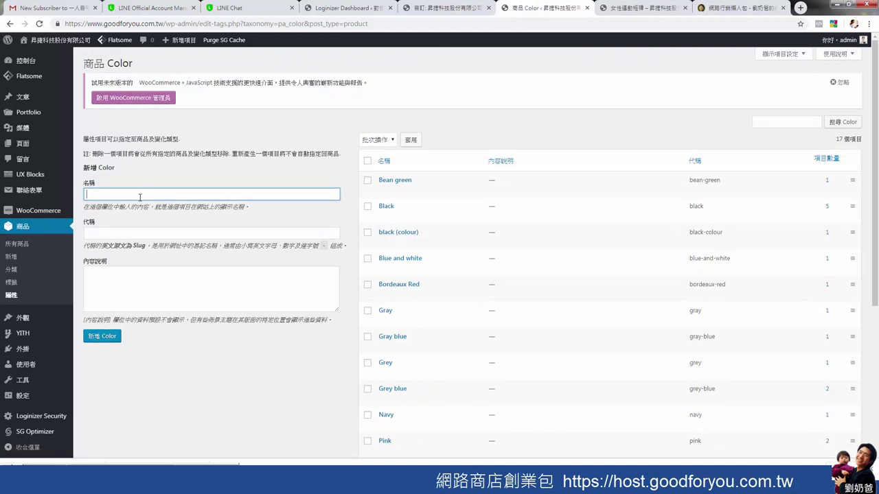
Return to the product attributes list, bring up the deletion prompt for the 顏色 attribute and cancel it.
left_click(14, 296)
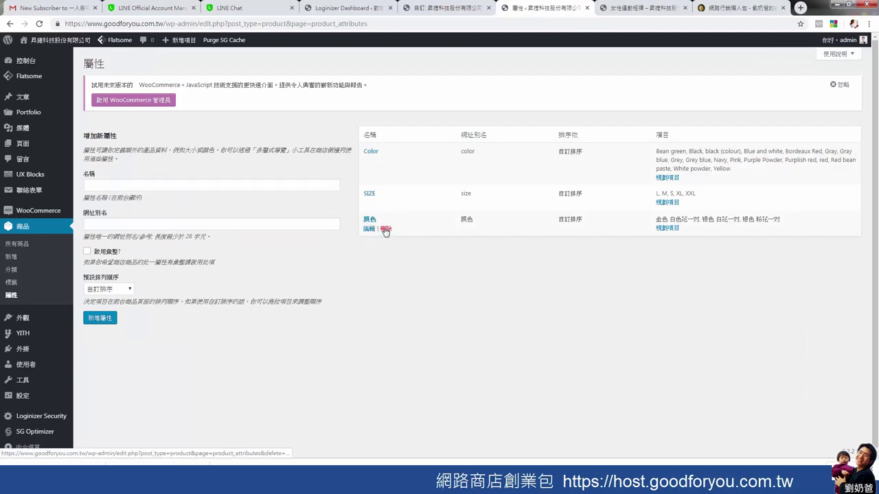
left_click(386, 230)
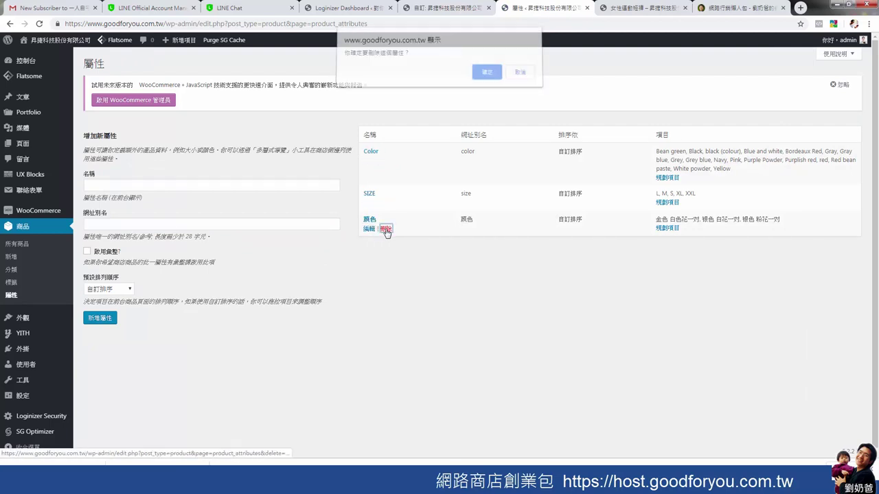
left_click(520, 74)
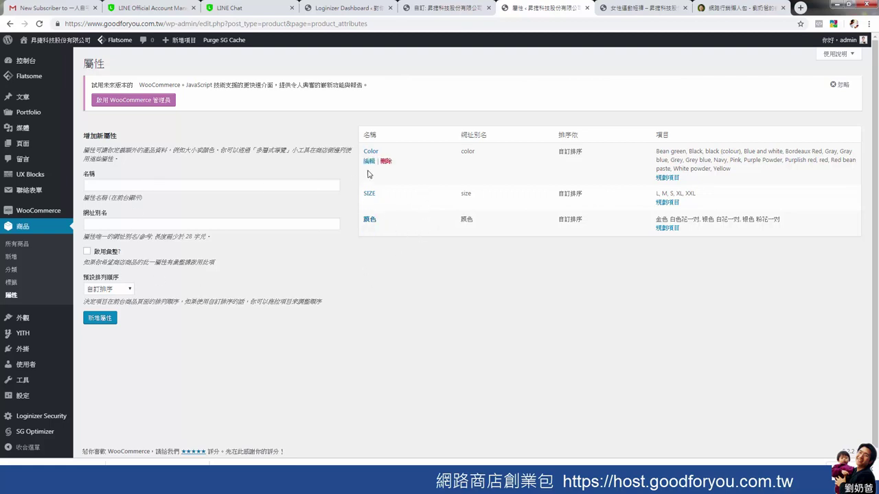
Add a new product attribute named 長度 with the slug length.
left_click(211, 186)
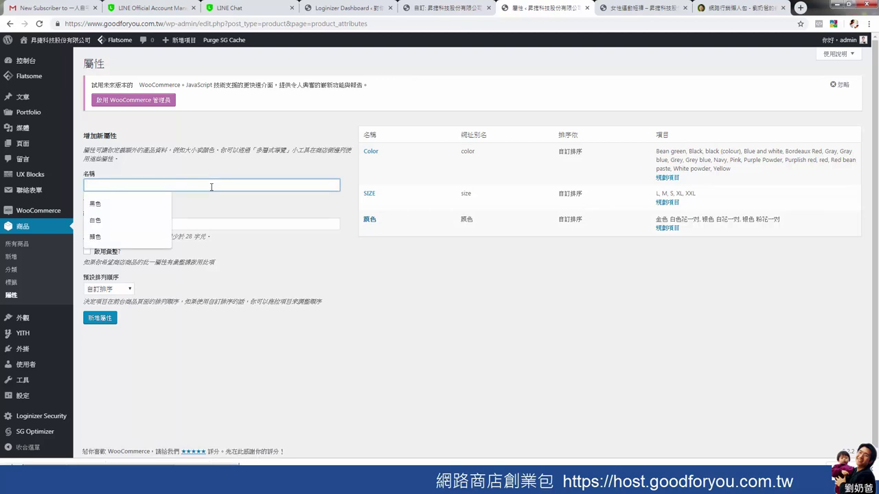
type("長度")
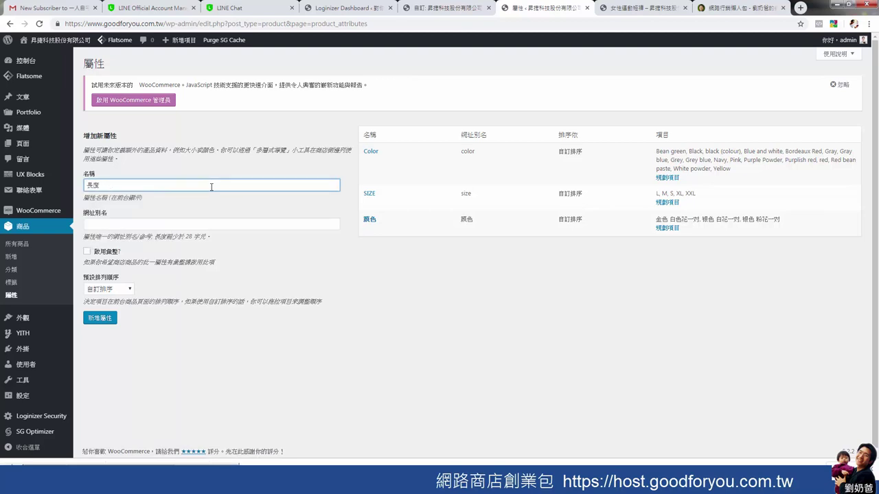
left_click(134, 222)
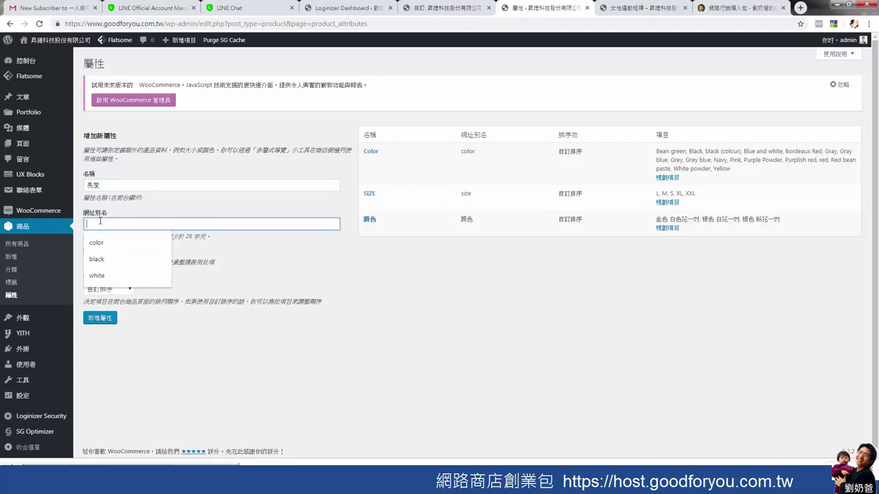
key("Escape")
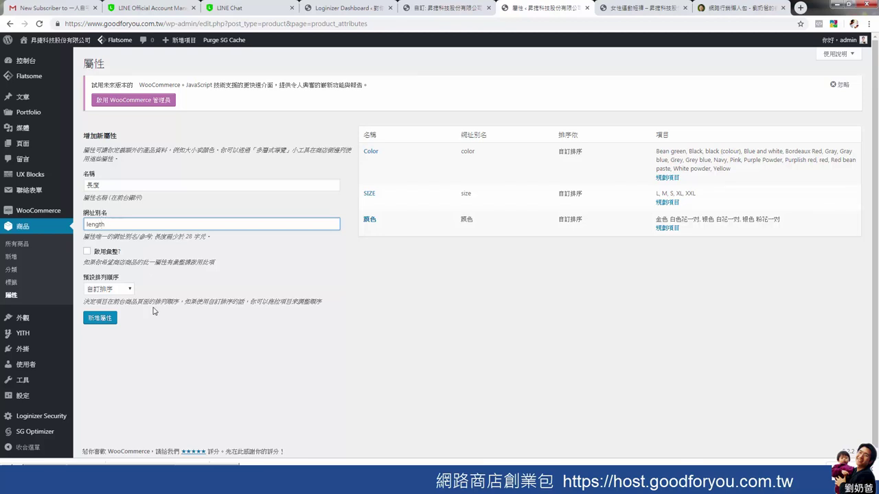
left_click(100, 319)
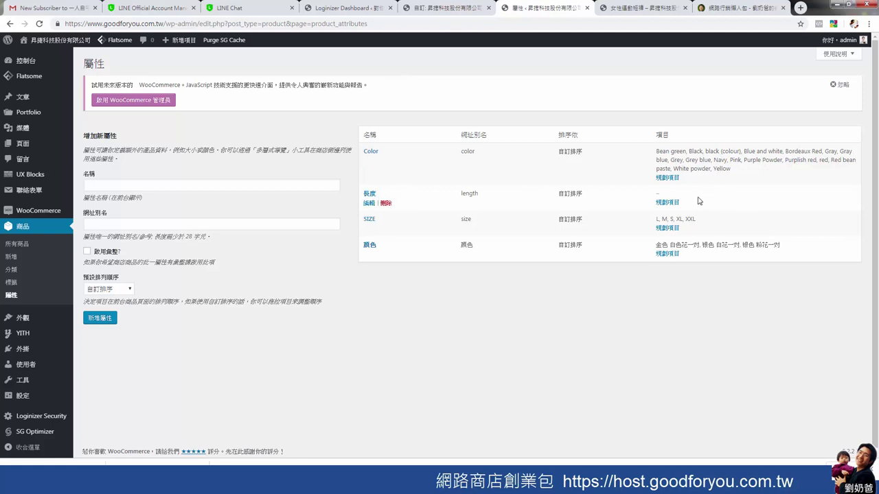
Open the terms of the 長度 attribute and add a term named 10CM with 10CM as its slug.
left_click(374, 196)
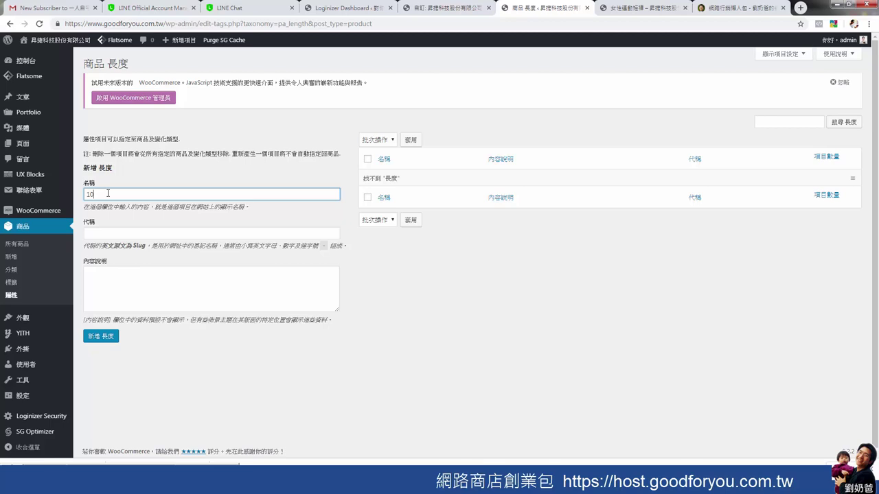
left_click(122, 234)
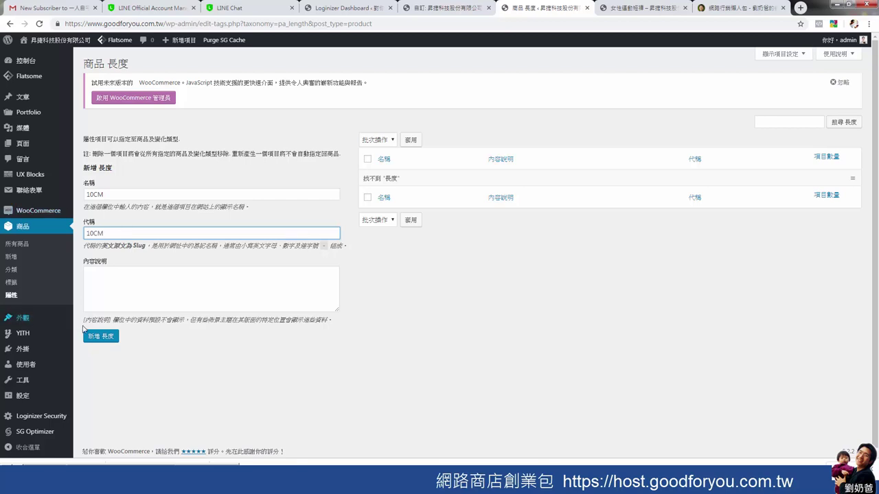
left_click(100, 338)
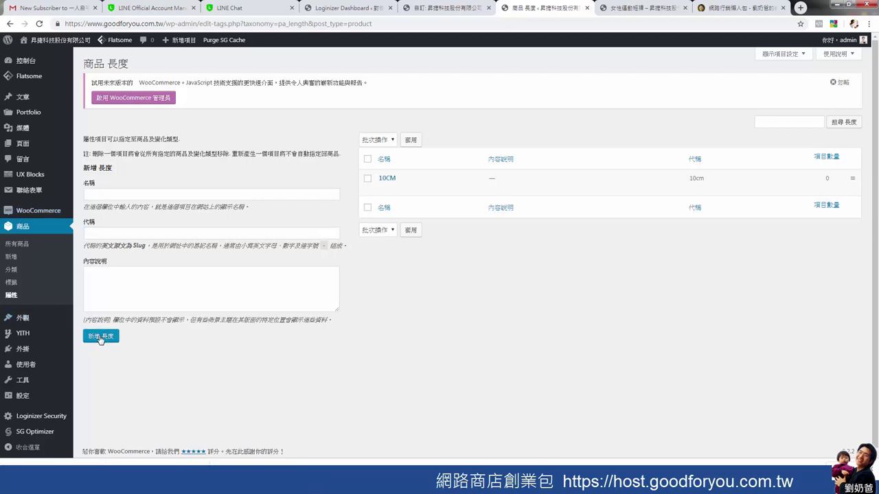
Add a second 長度 term named 20CM with the slug 20cm.
left_click(110, 193)
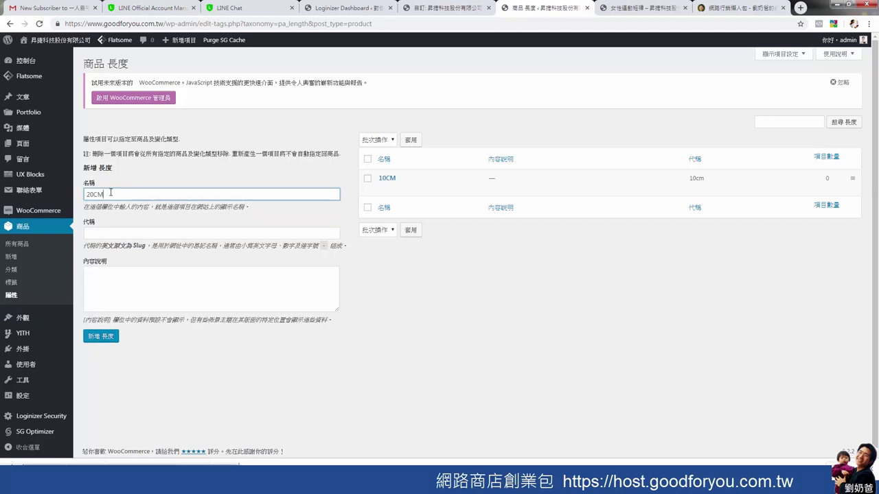
left_click(189, 234)
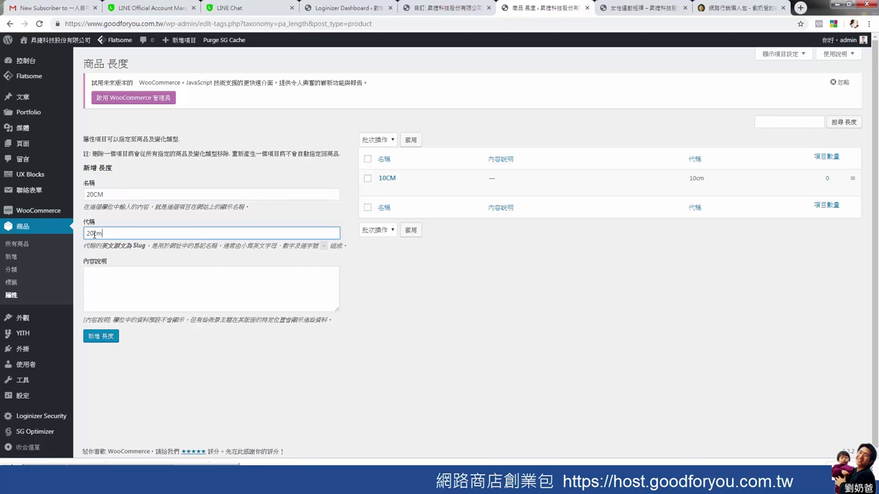
left_click_drag(94, 234, 114, 235)
left_click(115, 234)
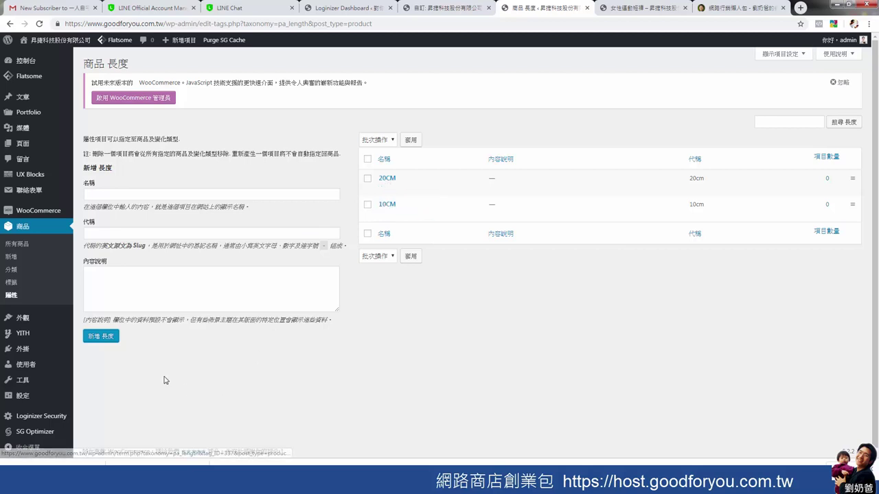
Check the 長度 attribute's terms in the attributes list and on its own term page.
left_click(11, 296)
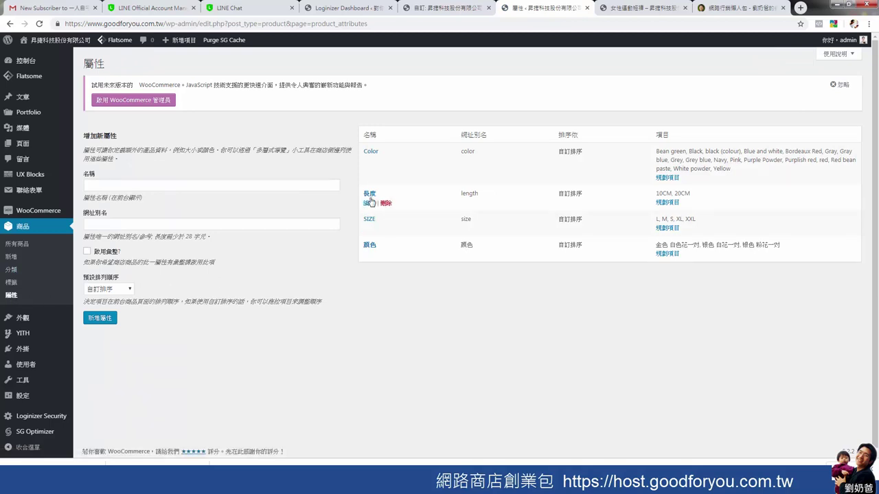
left_click(664, 204)
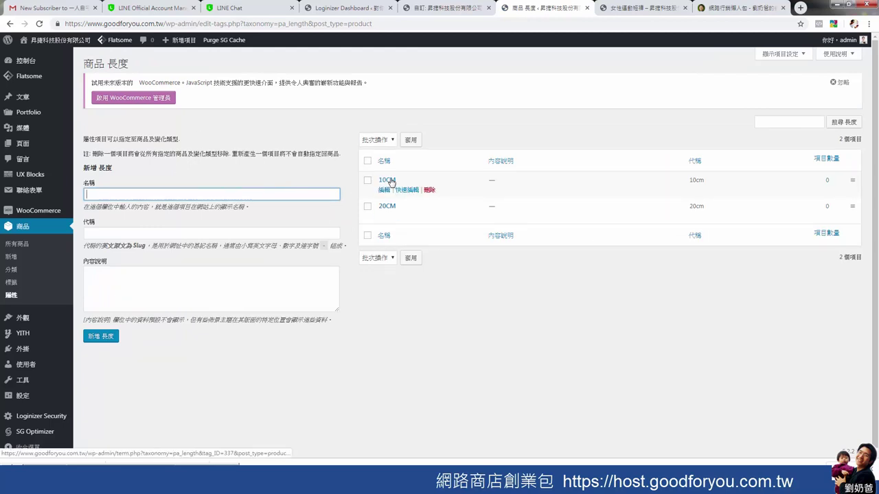
left_click(11, 295)
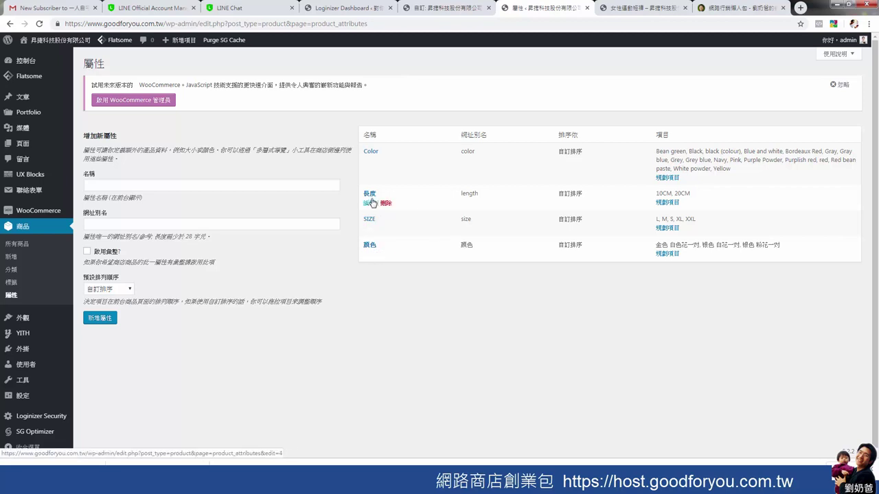
Start a new product, set its product type to 可變商品 (variable product) and open its attribute settings.
left_click(12, 258)
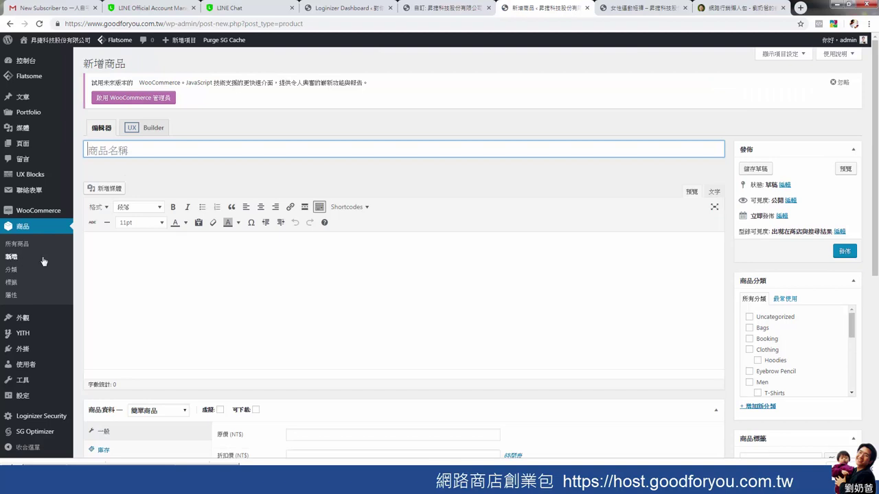
scroll(367, 298, "down", 3)
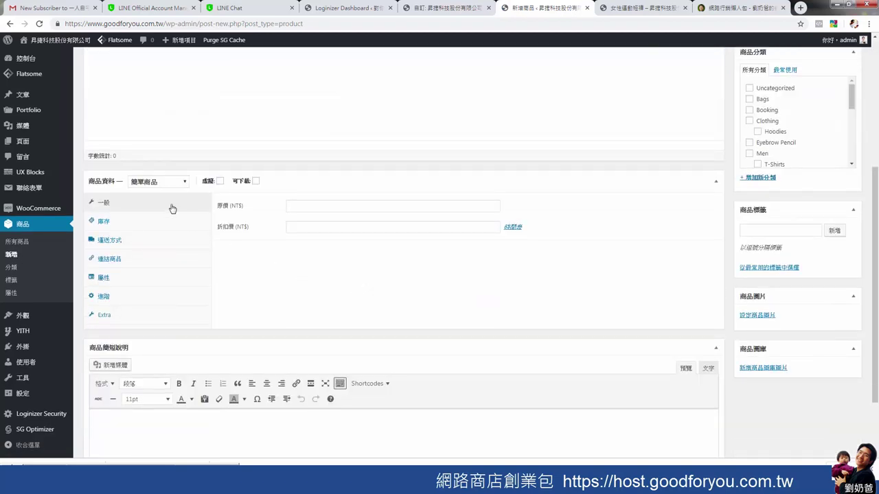
left_click(185, 183)
left_click(165, 232)
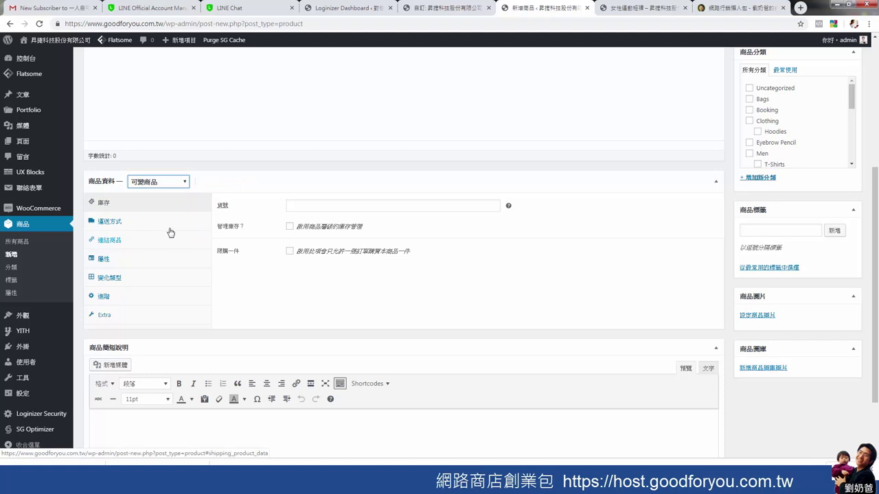
left_click(117, 264)
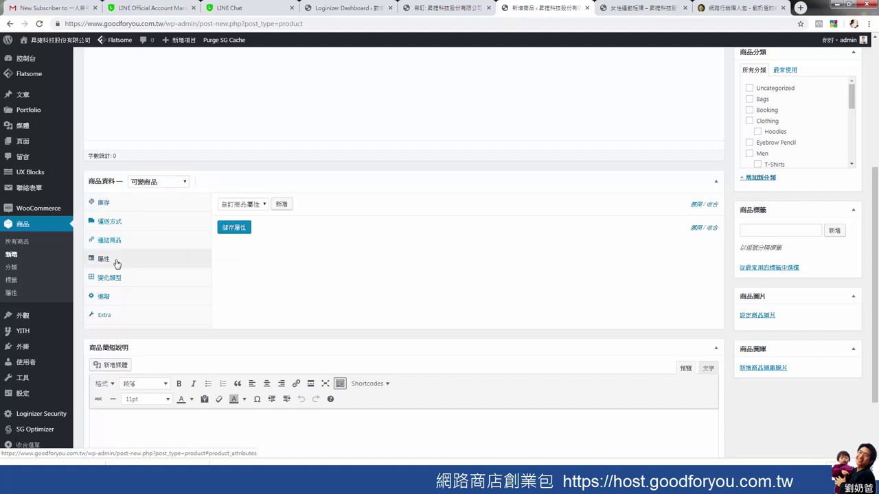
Add the existing 長度 and 顏色 attributes to the new variable product.
left_click(265, 205)
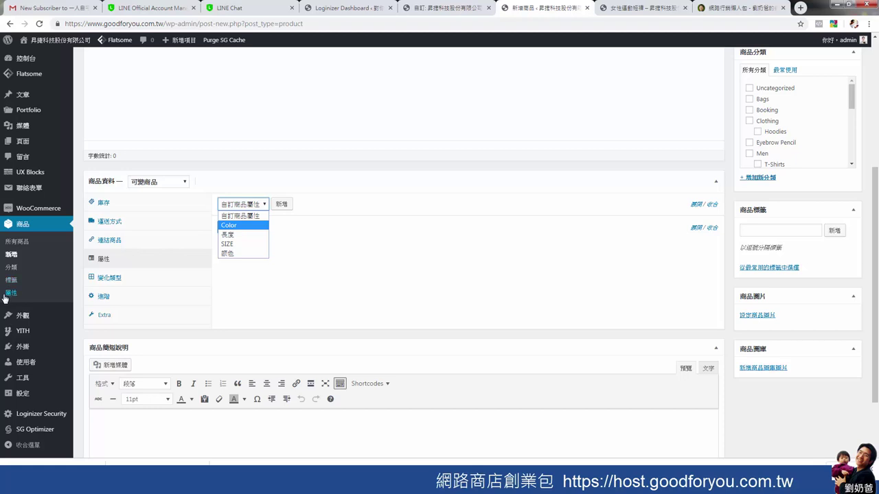
left_click(233, 235)
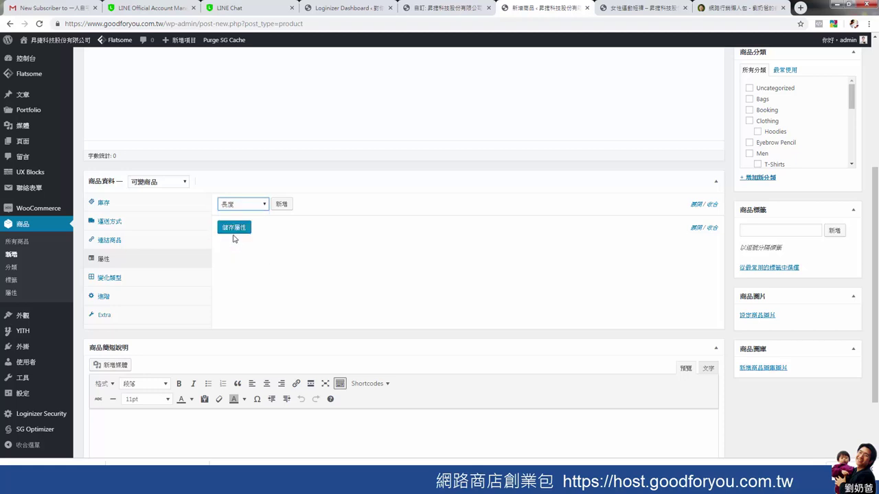
left_click(282, 206)
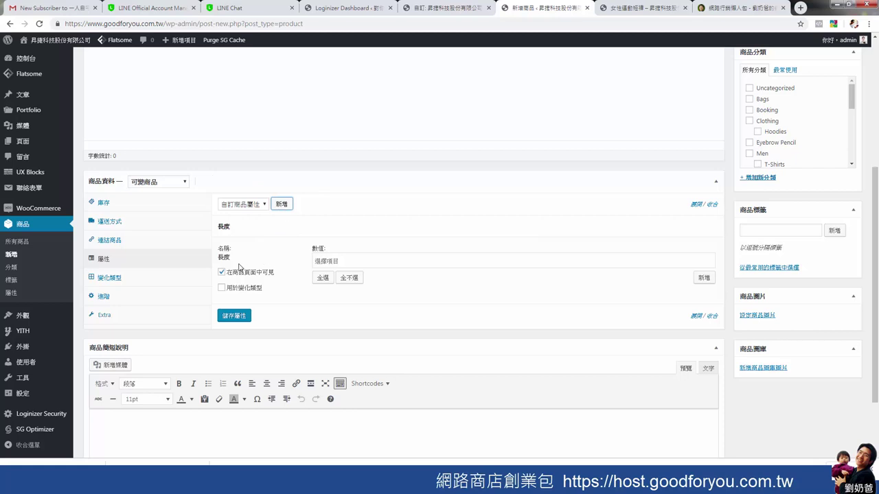
left_click(261, 206)
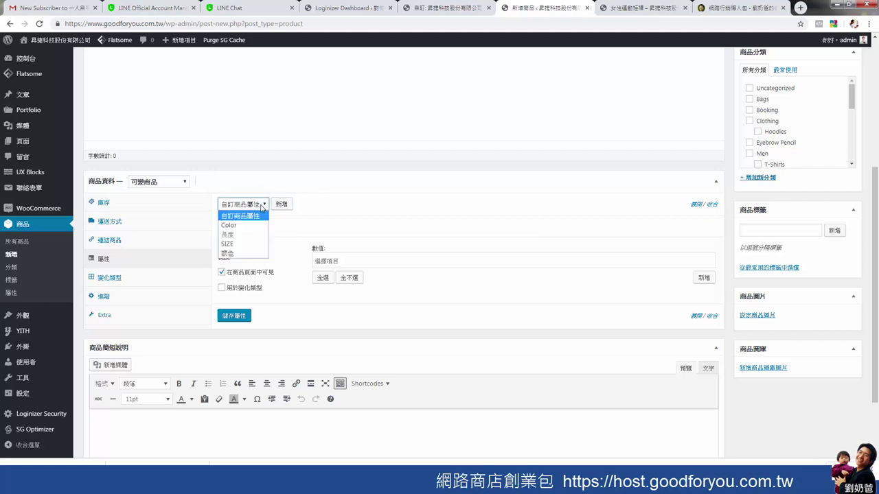
left_click(240, 254)
left_click(282, 206)
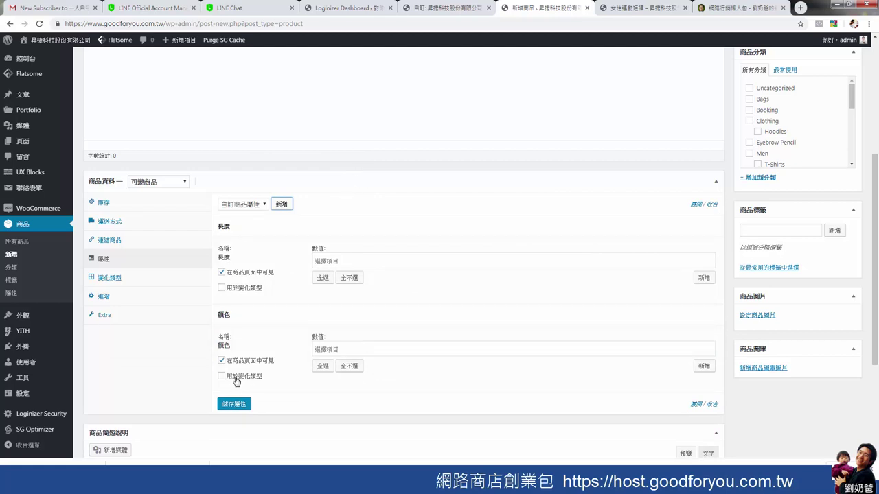
Assign the values 10CM and 20CM to the 長度 attribute, keeping it visible on the product page.
left_click(221, 272)
left_click(222, 272)
left_click(351, 260)
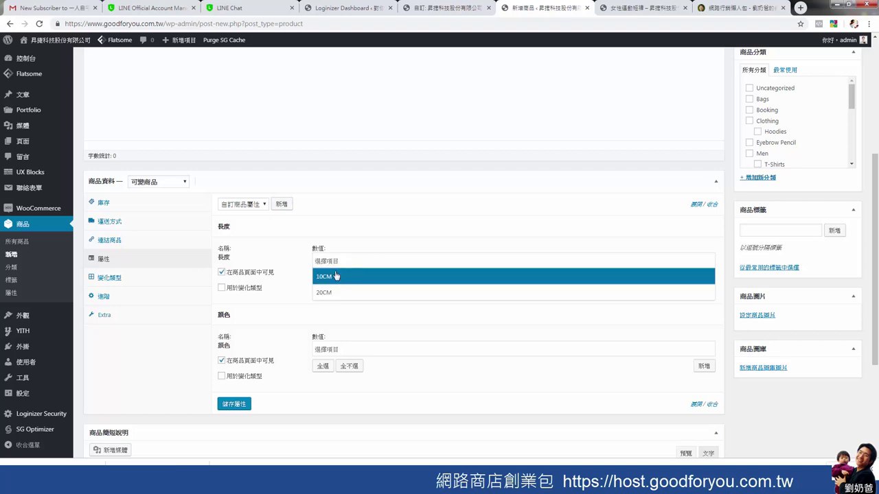
left_click(337, 278)
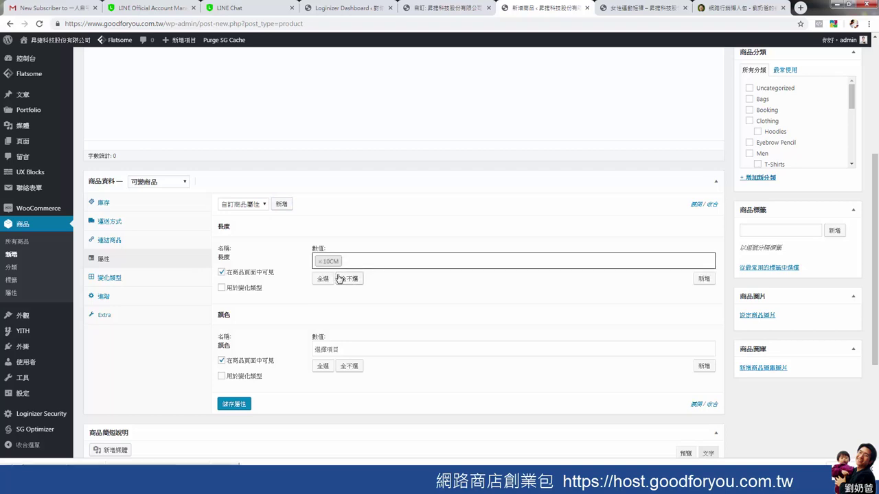
left_click(364, 261)
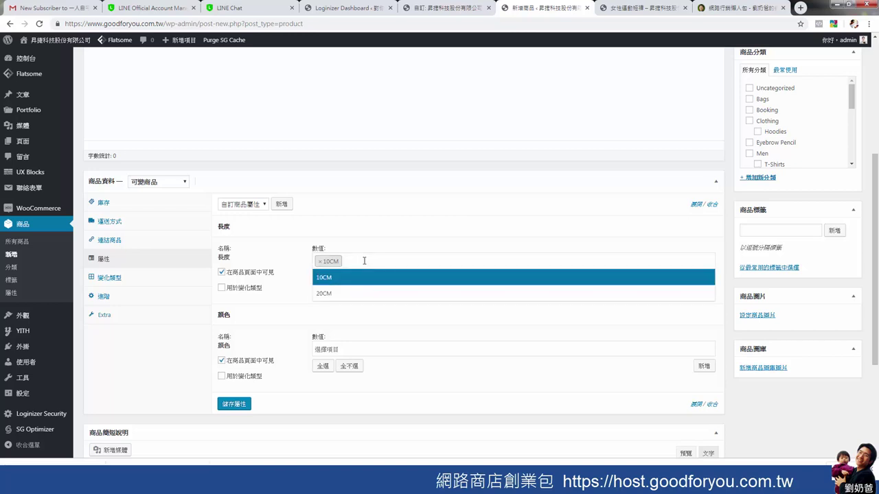
left_click(351, 293)
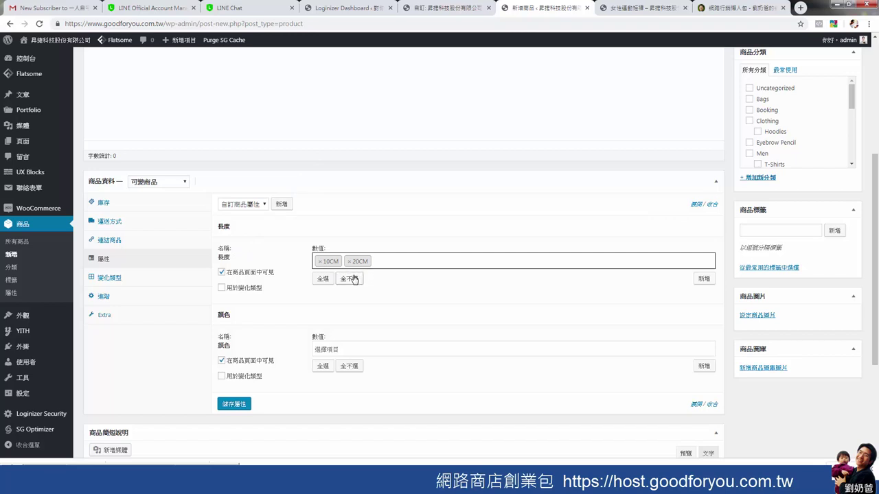
Assign the values 金色 白色花一对 and 银色 白花一对 to the 顏色 attribute and save the product attributes.
left_click(355, 351)
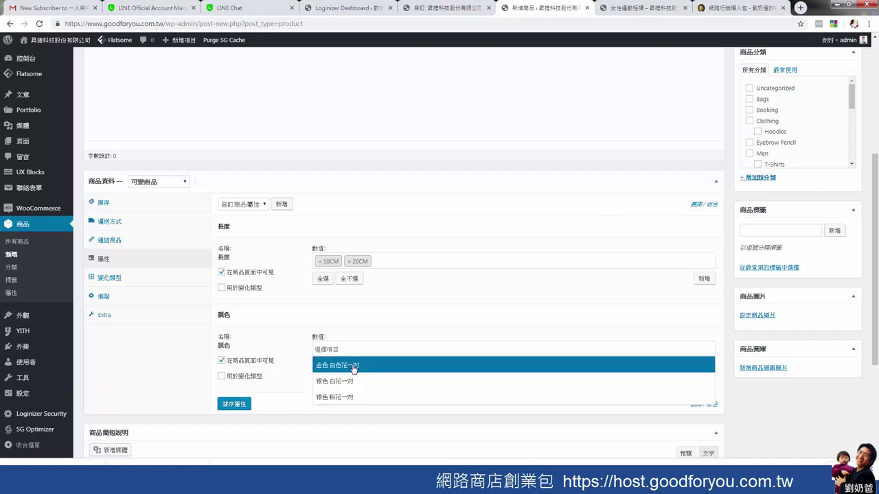
left_click(354, 367)
left_click(393, 349)
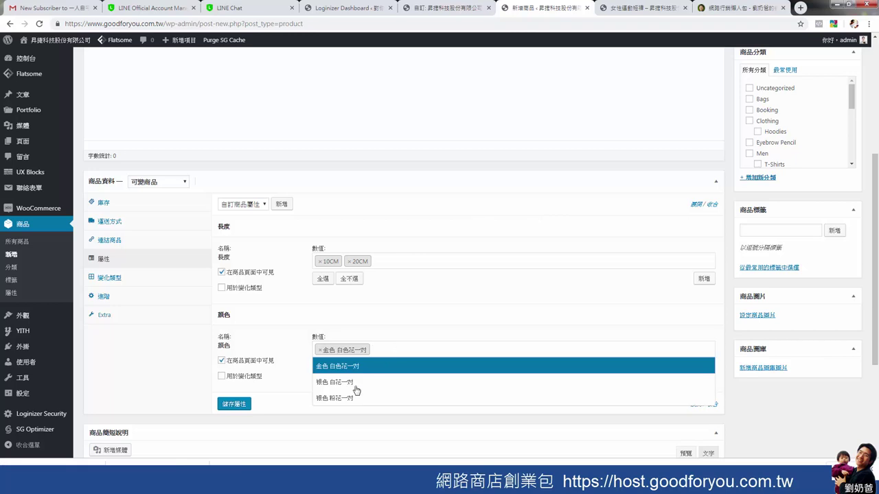
left_click(345, 397)
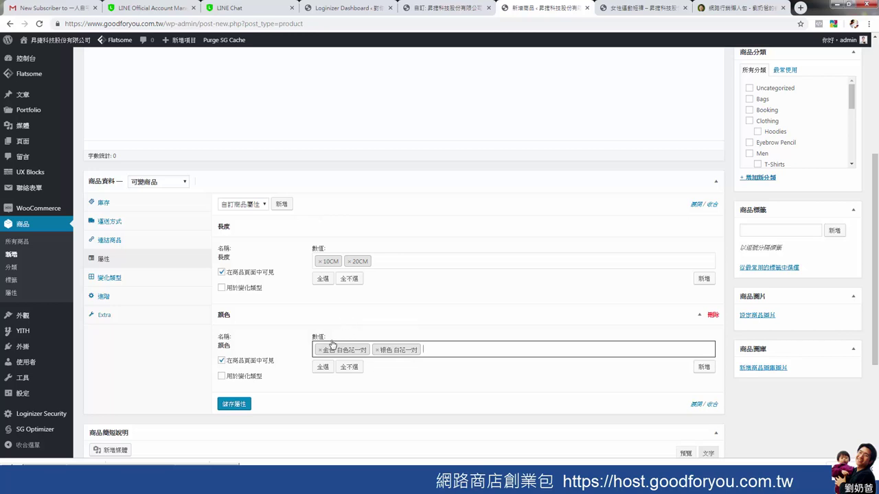
left_click(234, 406)
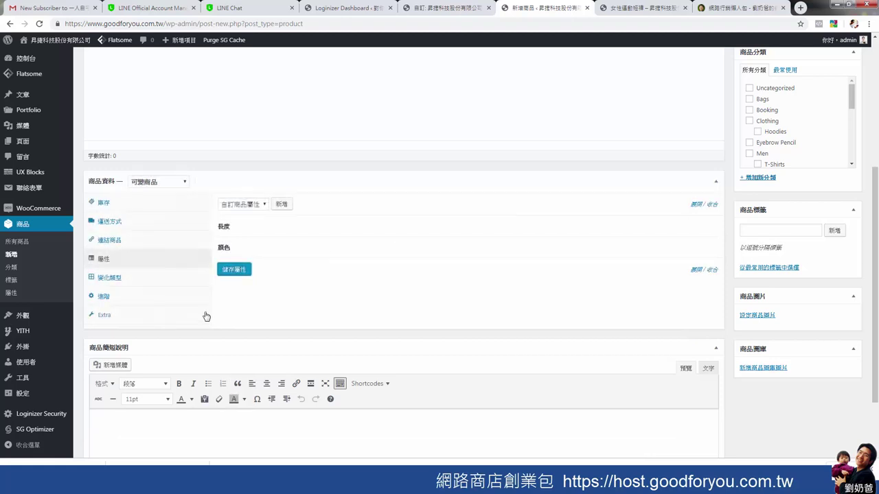
Check the product's 變化類型 (variations) settings and open the linked variable product help page in a separate tab.
left_click(117, 279)
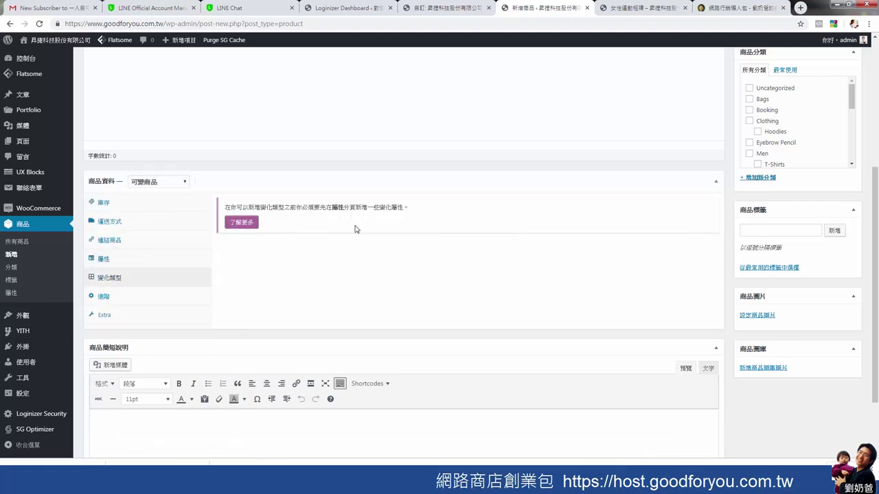
middle_click(241, 222)
Name the new product 測試可變商品.
scroll(400, 281, "up", 5)
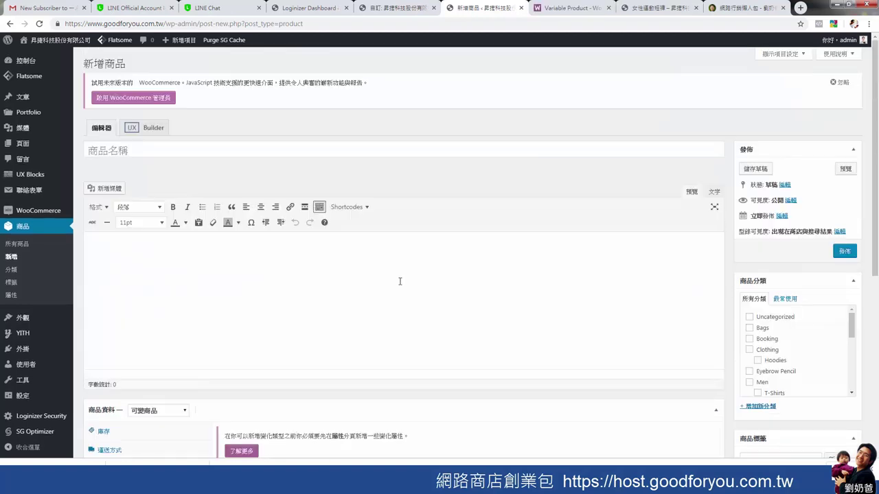
left_click(169, 149)
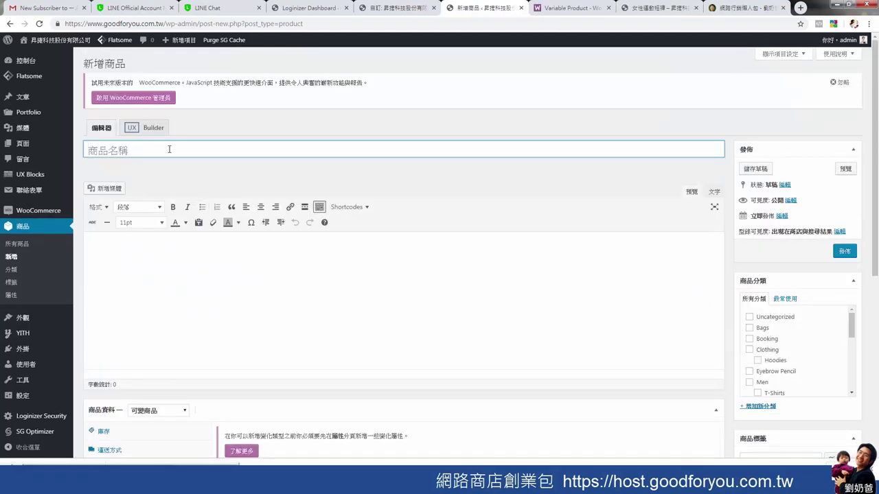
type("測IA")
key("space")
key("Return")
type("可SISIP")
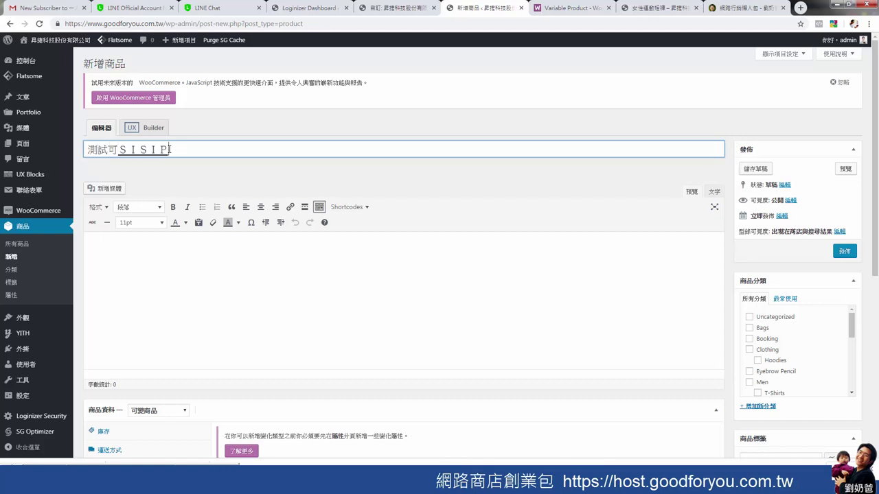
type("I")
key("space")
key("Return")
Fill the product description with copies of the title 測試可變商品, four in the first paragraph and five in the second.
left_click_drag(162, 162, 58, 160)
key("ctrl+c")
left_click(108, 273)
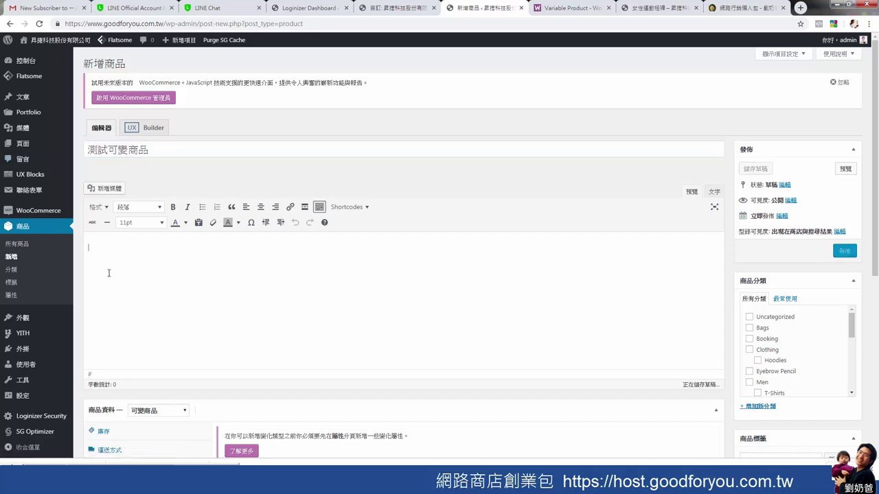
key("ctrl+v")
key("ctrl+v")
key("ctrl+v")
key("ctrl+v")
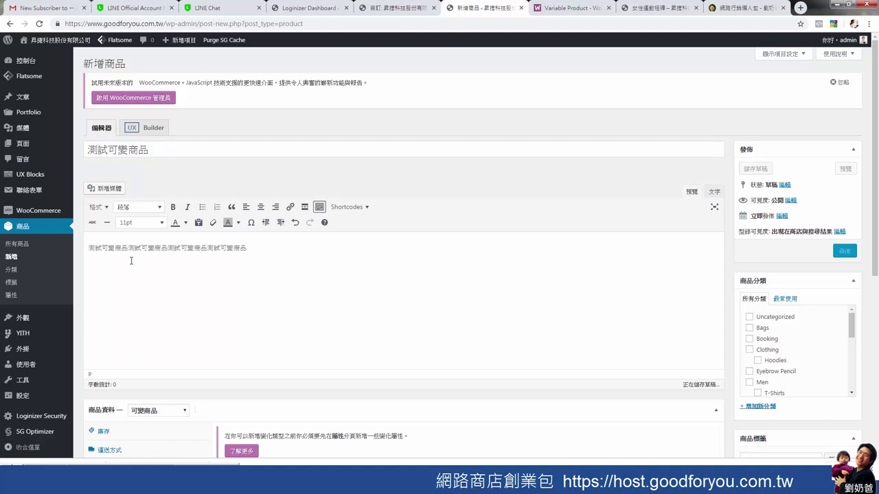
key("Return")
key("ctrl+v")
key("ctrl+v")
key("ctrl+v")
key("ctrl+v")
key("ctrl+v")
Look through the product's inventory, shipping, linked products, attribute and variation settings.
scroll(322, 249, "down", 3)
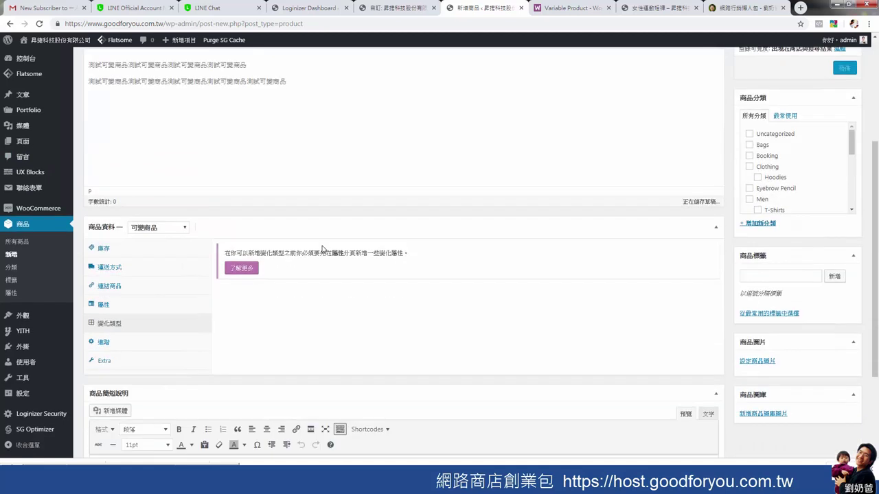
scroll(322, 249, "down", 2)
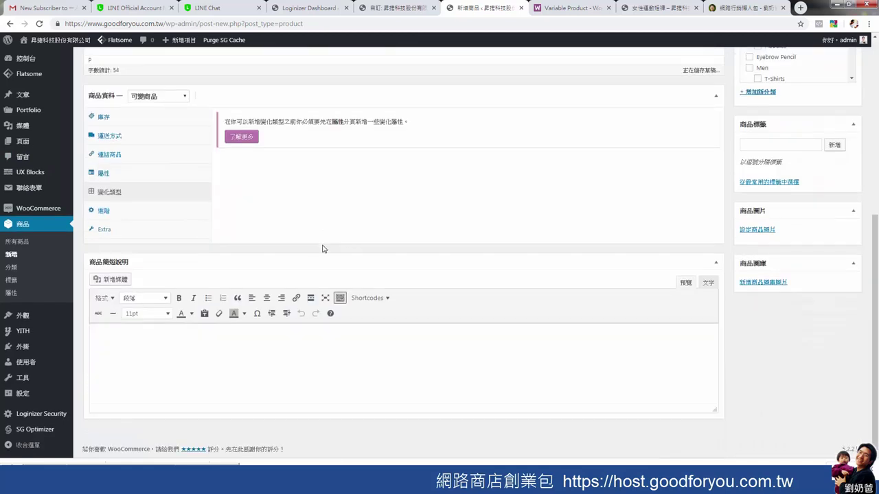
left_click(167, 118)
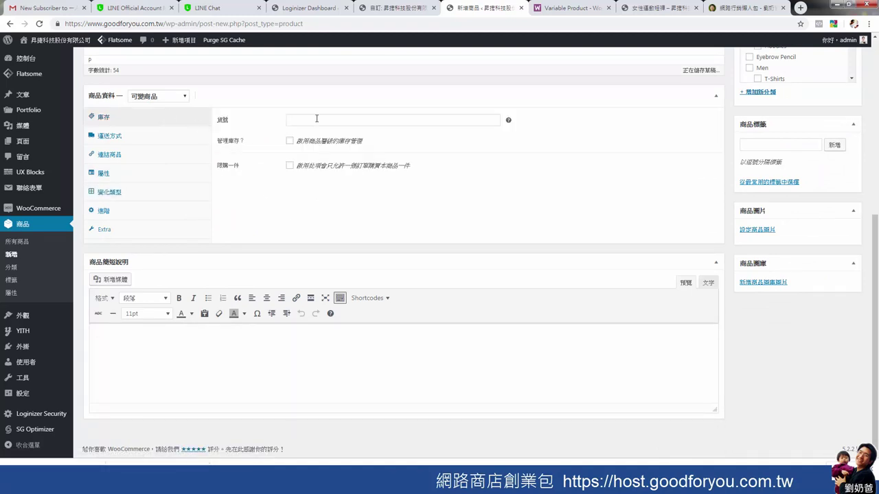
left_click(147, 138)
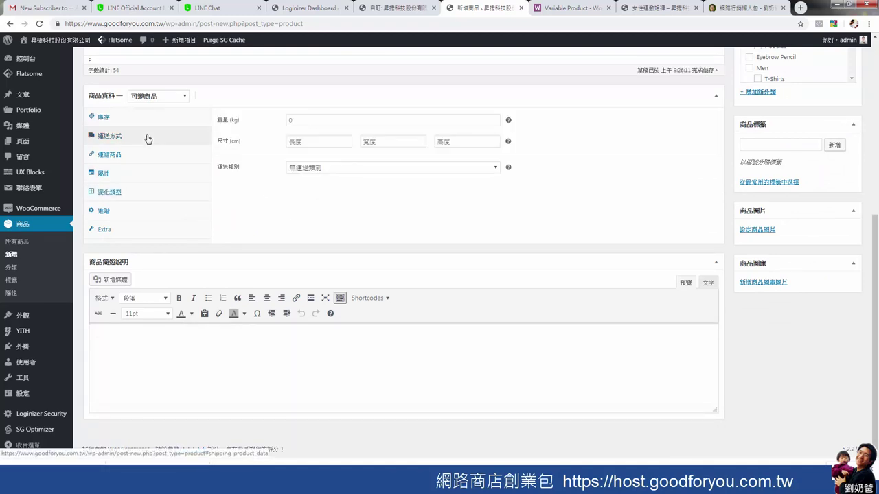
left_click(147, 153)
left_click(151, 174)
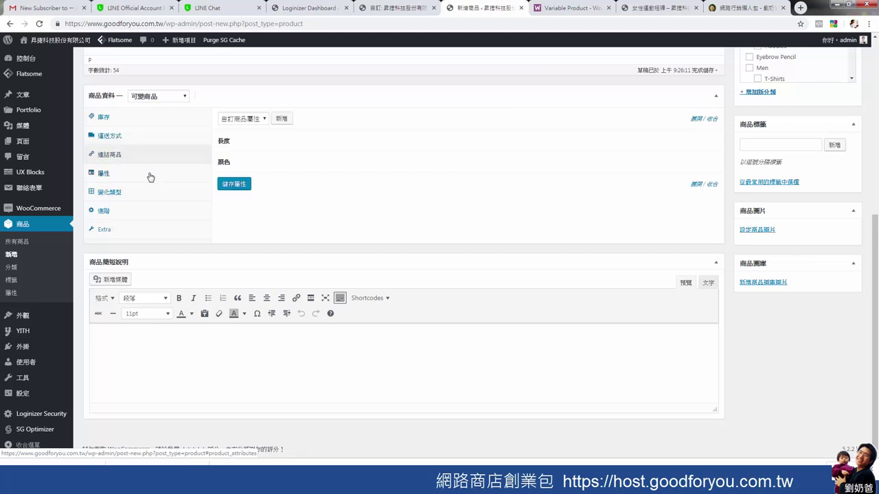
left_click(159, 191)
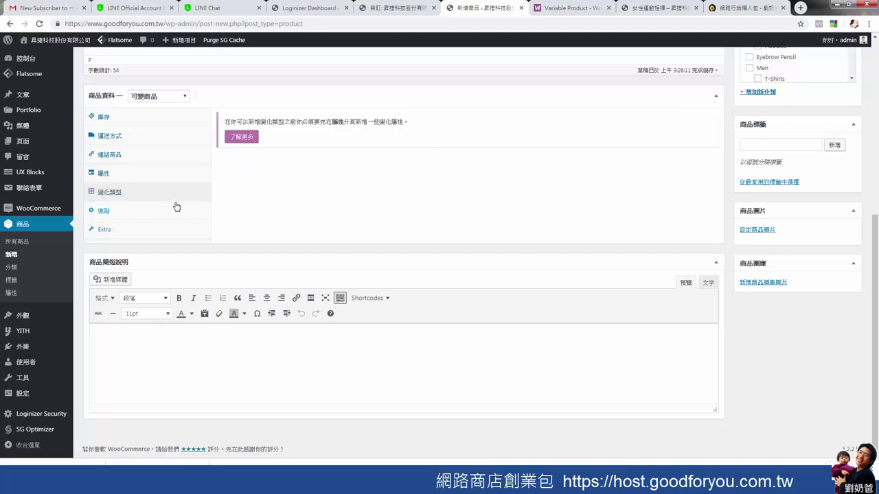
Enable 用於變化類型 (used for variations) for both the 長度 and 顏色 attributes and save the attributes.
left_click(121, 179)
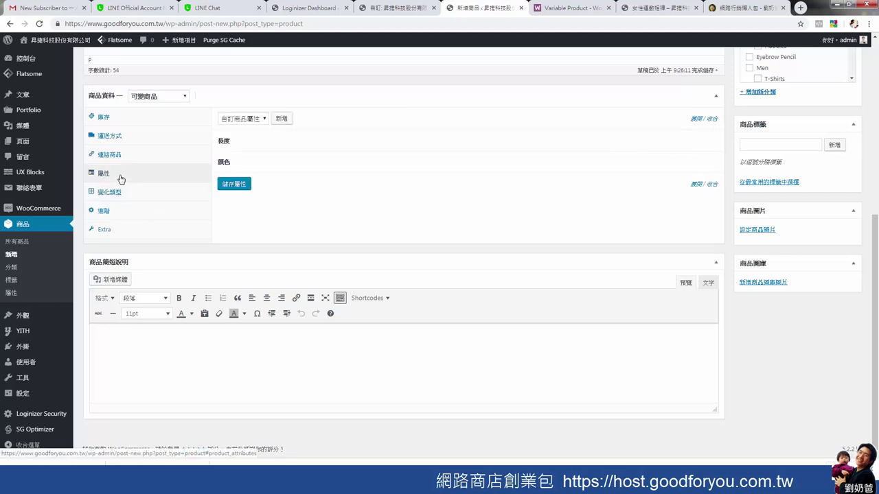
left_click(698, 145)
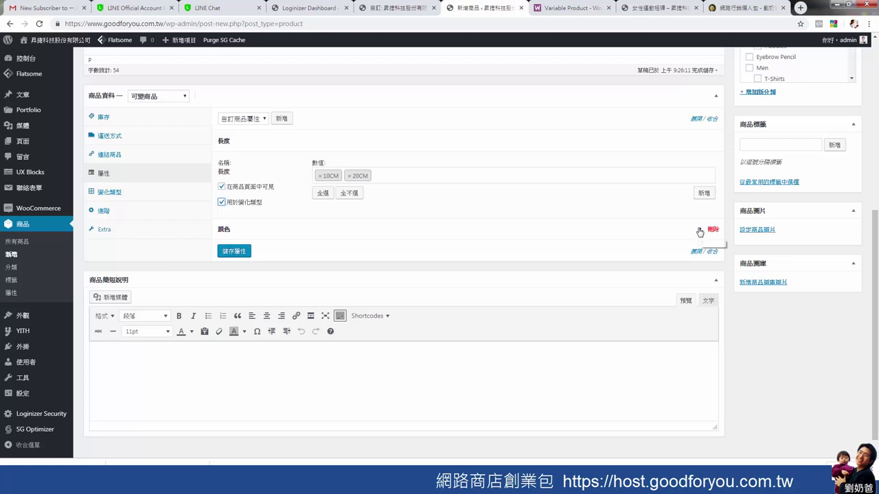
left_click(698, 232)
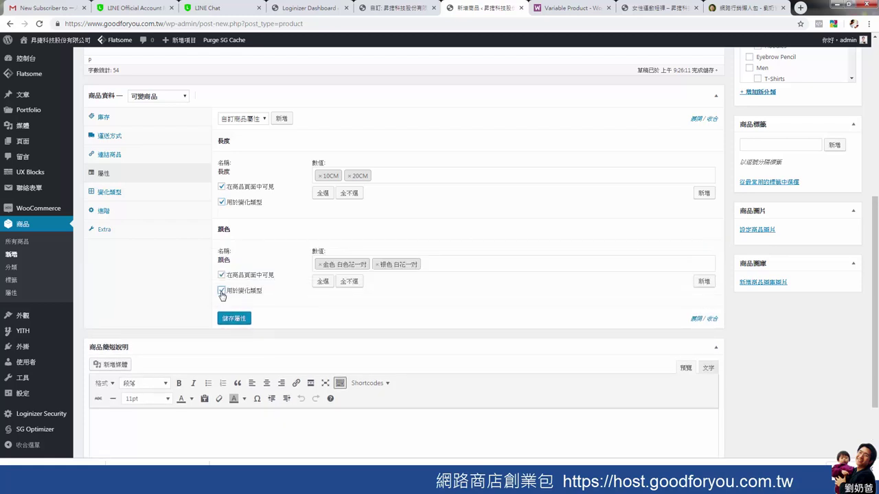
left_click(239, 321)
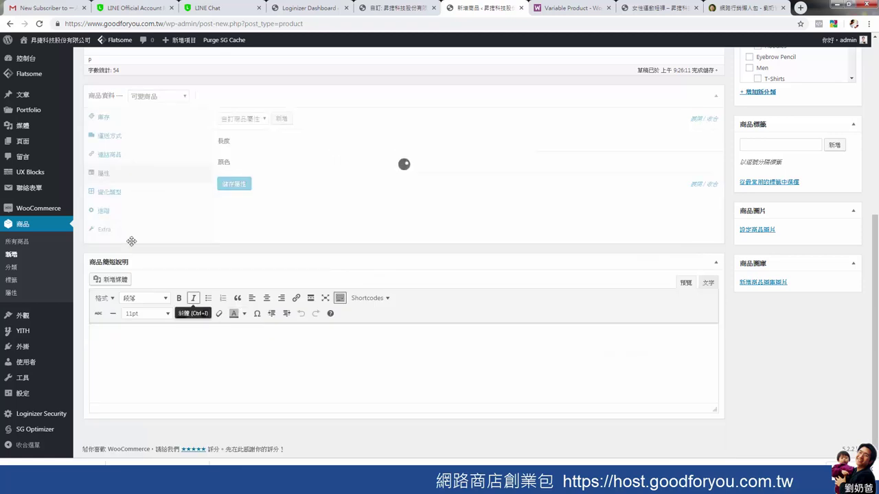
In the variation settings, choose 由所有屬性建立變化類型 (create variations from all attributes) as the action.
left_click(108, 196)
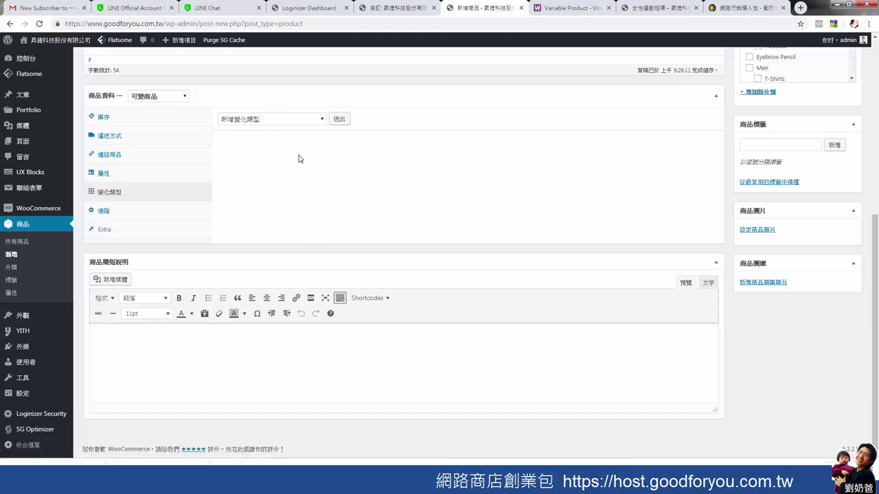
left_click(323, 120)
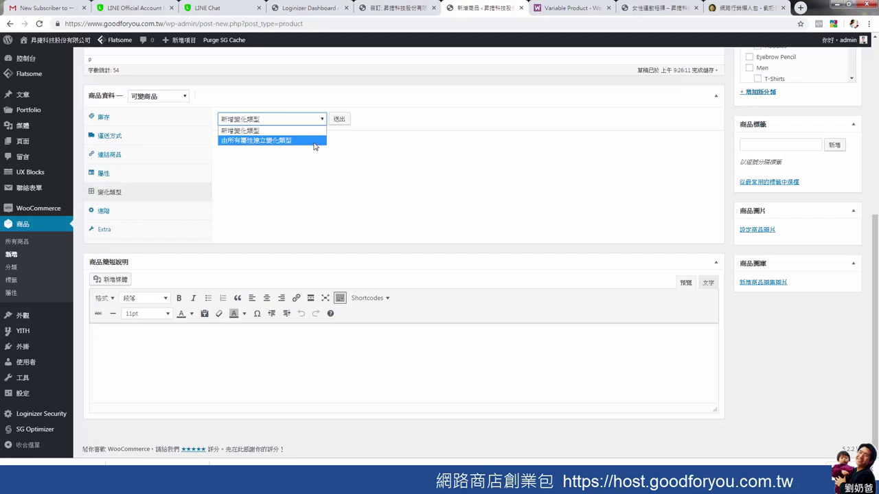
left_click(280, 141)
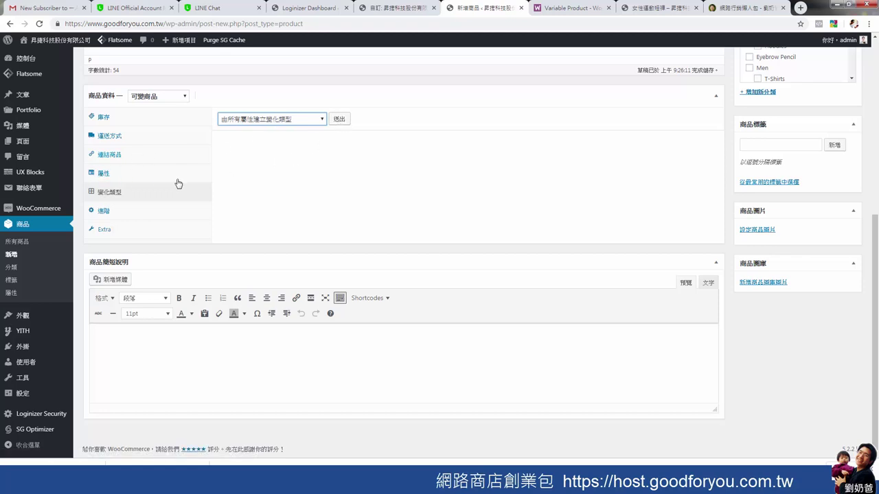
Review the saved values and variation options of the product's 長度 and 顏色 attributes.
left_click(120, 176)
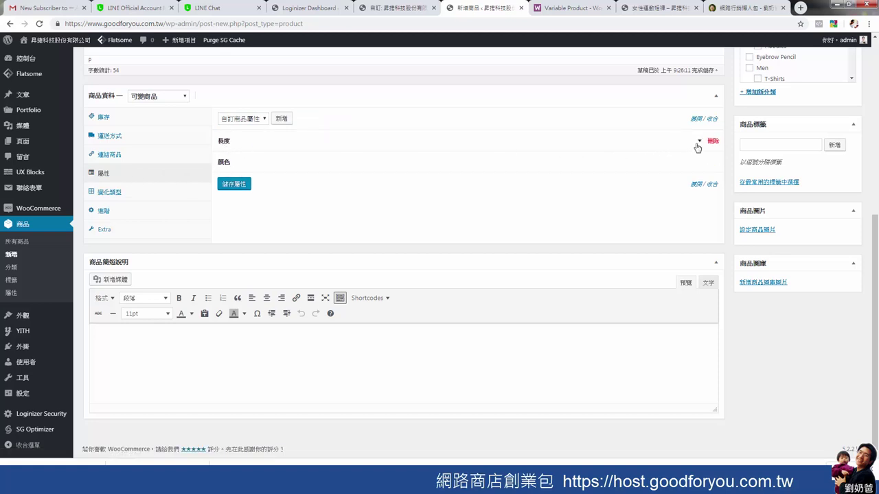
left_click(699, 142)
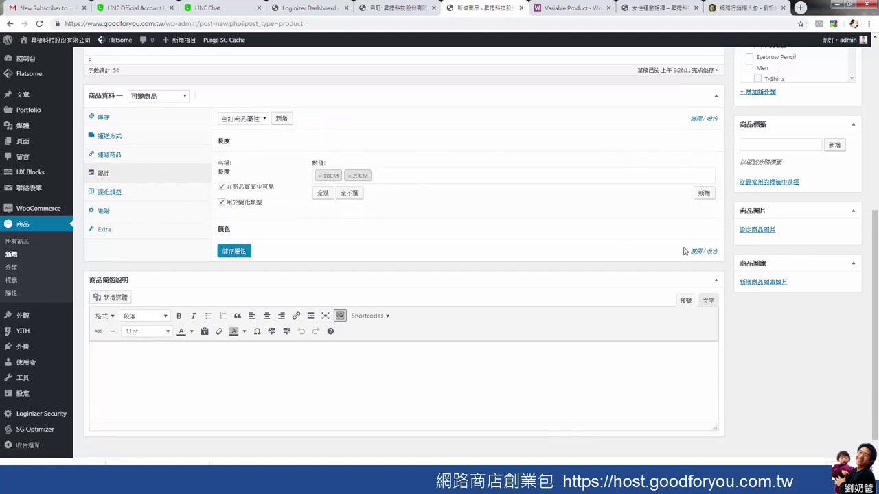
left_click(699, 231)
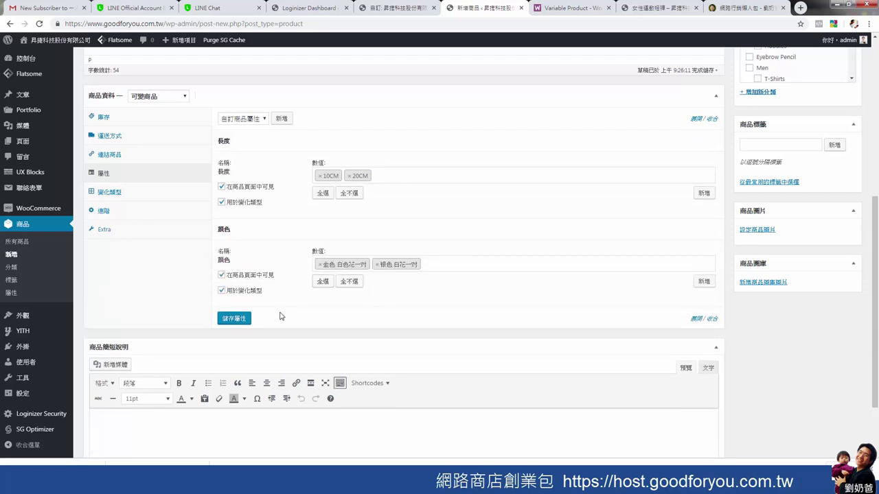
Generate the product's variations using 由所有屬性建立變化類型 (create variations from all attributes) and accept the confirmations.
left_click(112, 193)
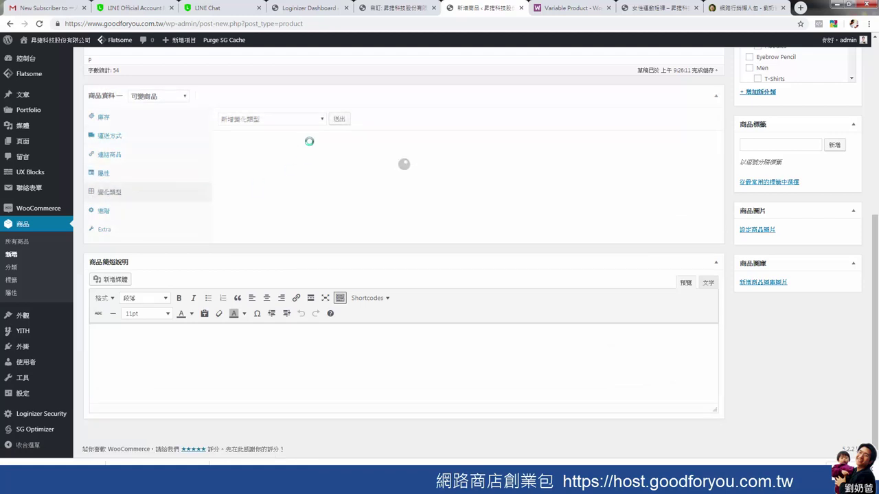
left_click(322, 120)
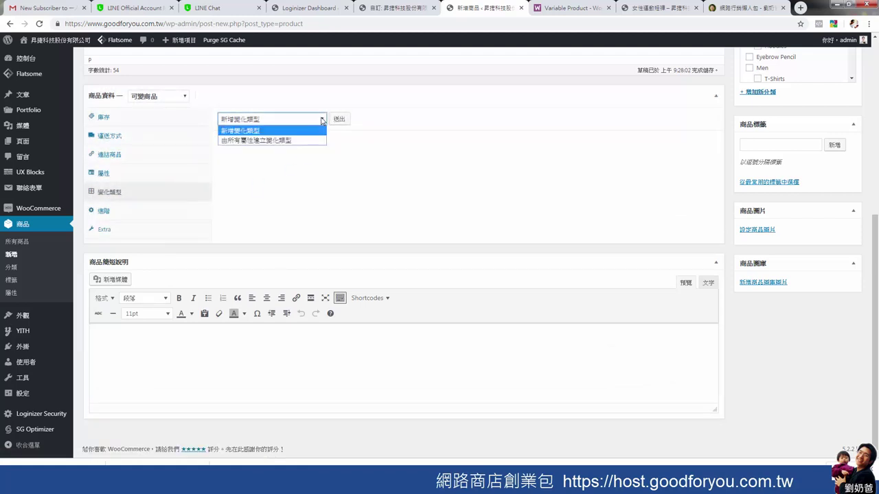
left_click(270, 140)
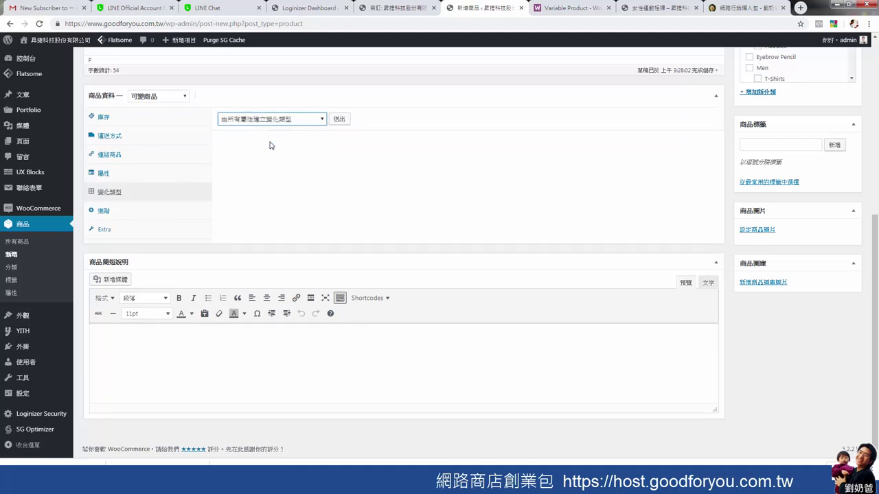
left_click(339, 118)
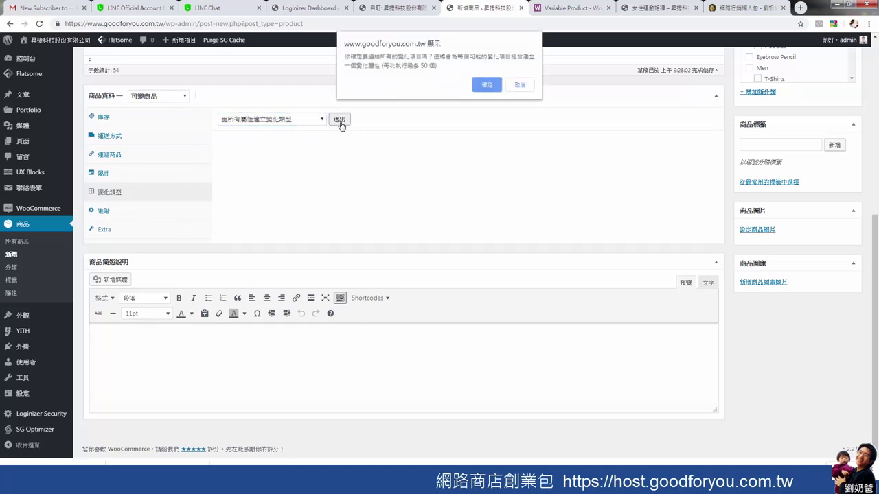
left_click(487, 82)
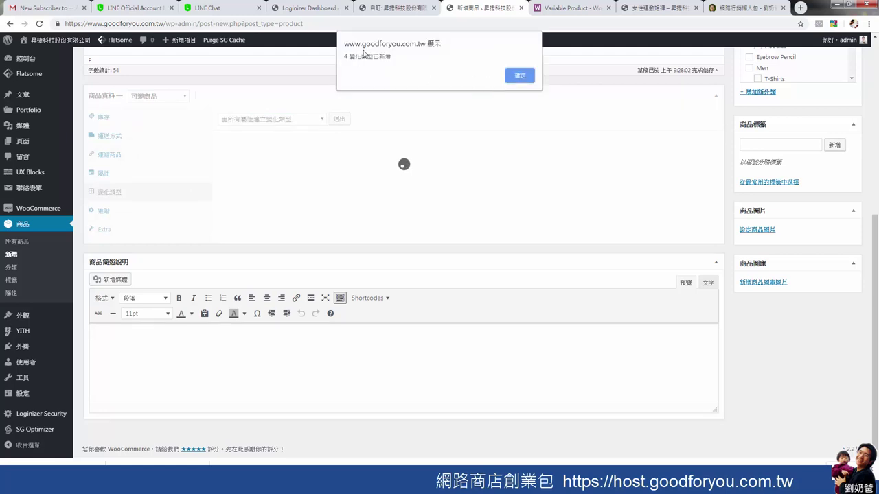
left_click(518, 78)
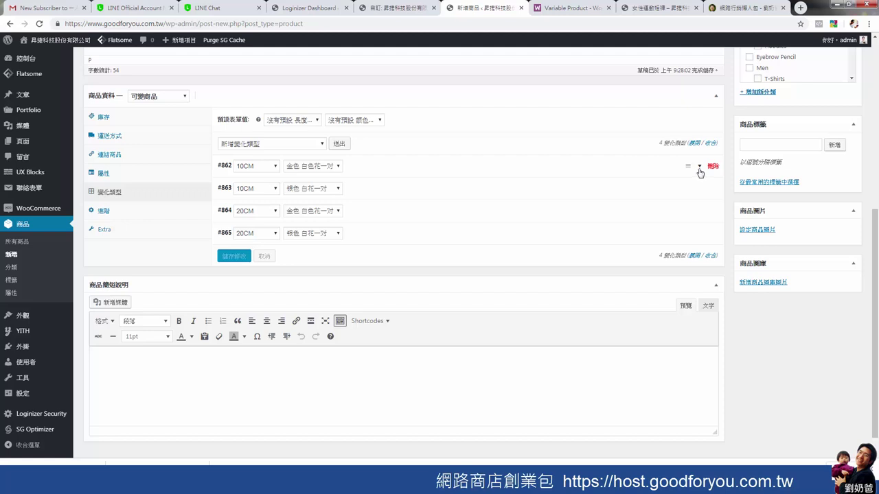
left_click(700, 168)
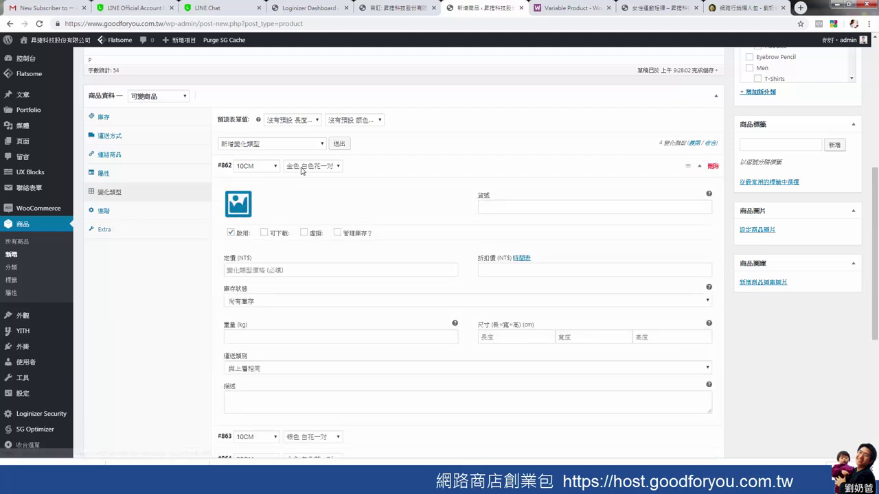
left_click(238, 207)
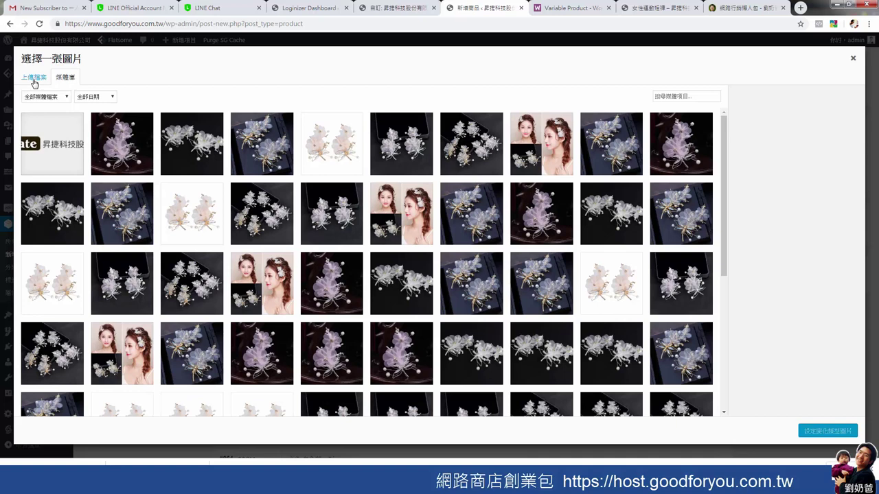
left_click(33, 80)
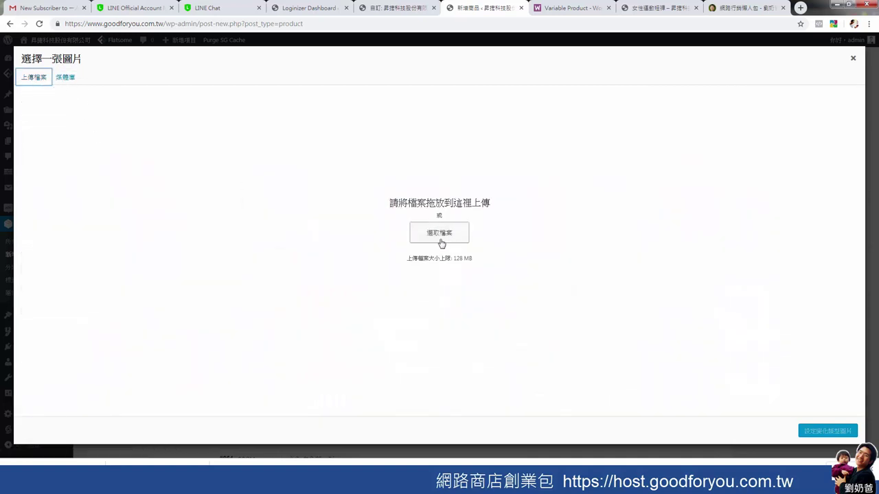
left_click(65, 78)
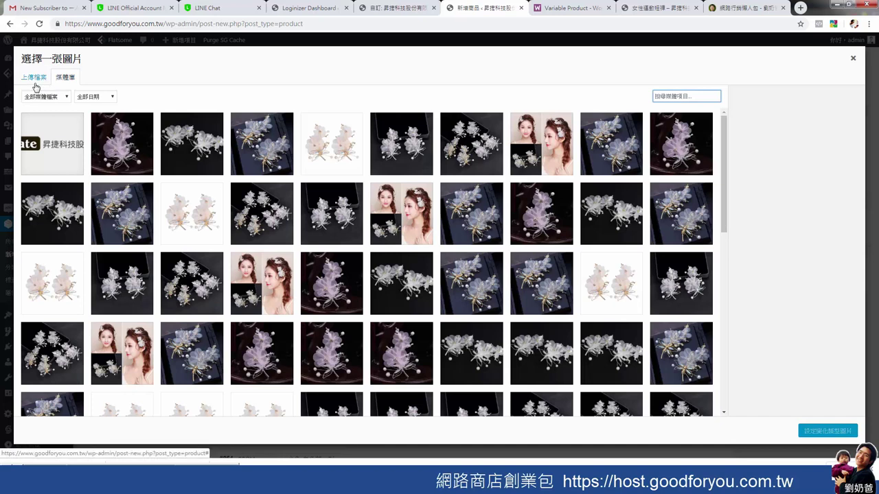
left_click(333, 148)
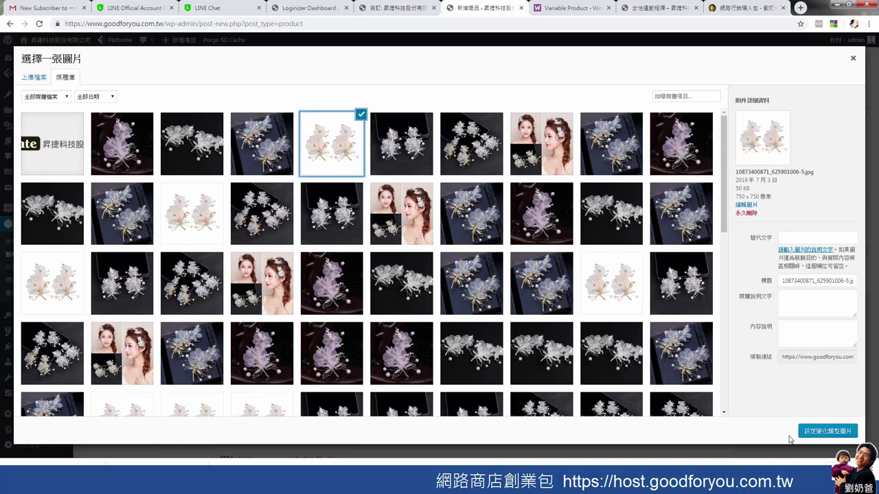
left_click(838, 432)
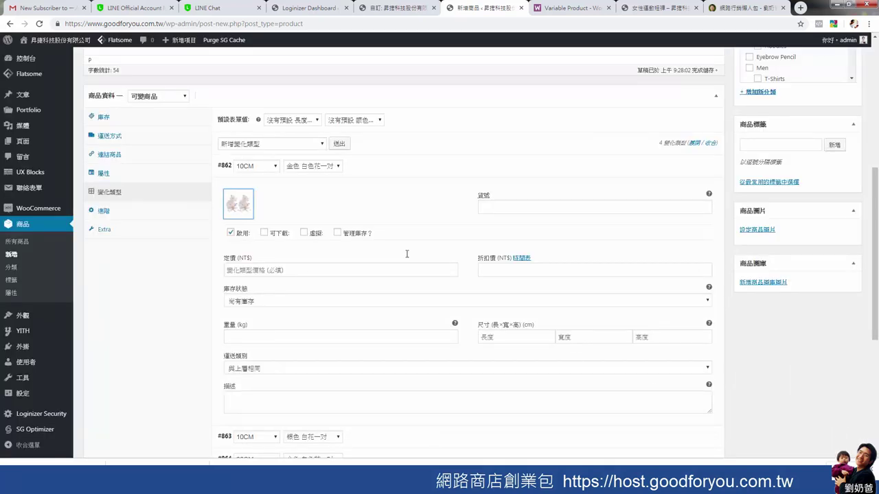
Set the regular price of the 10CM 金色 白色花一对 variation to NT$10, keeping its stock status as 尚有庫存.
left_click(333, 271)
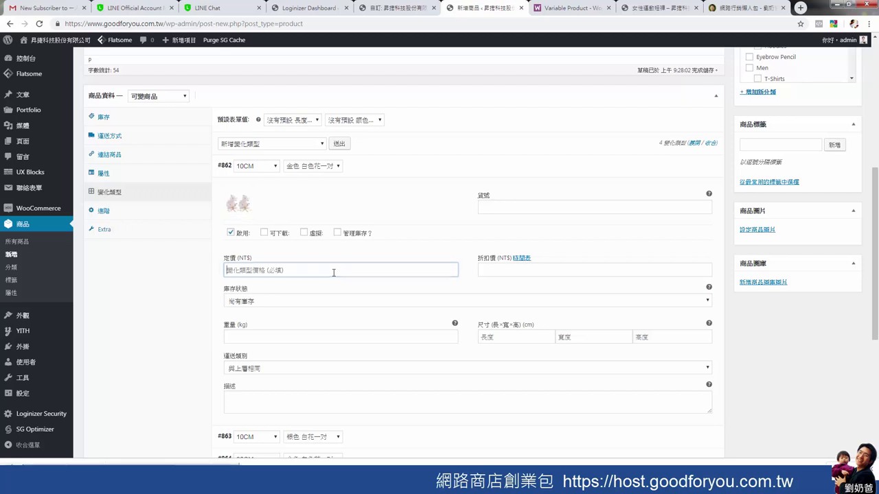
type("10")
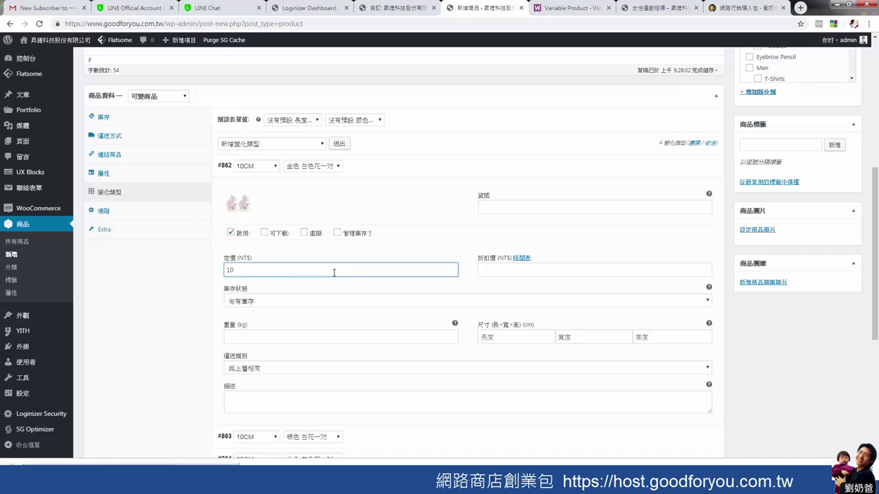
scroll(505, 281, "down", 3)
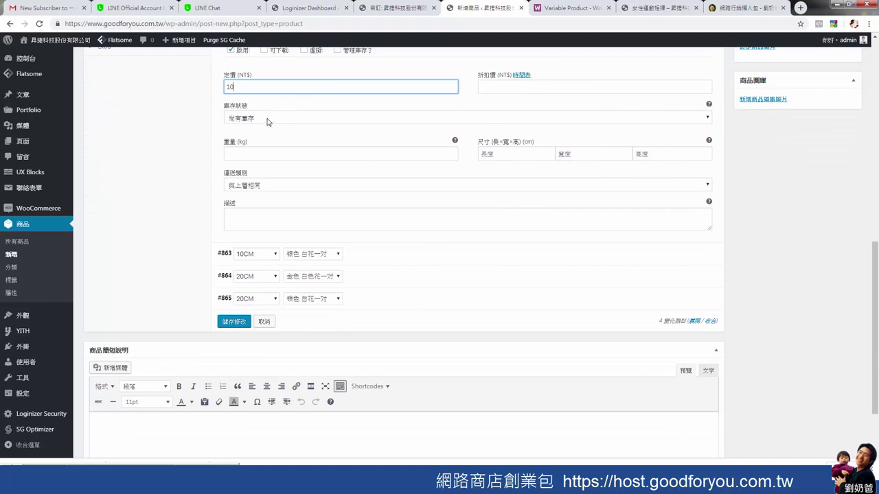
left_click(268, 121)
left_click(279, 122)
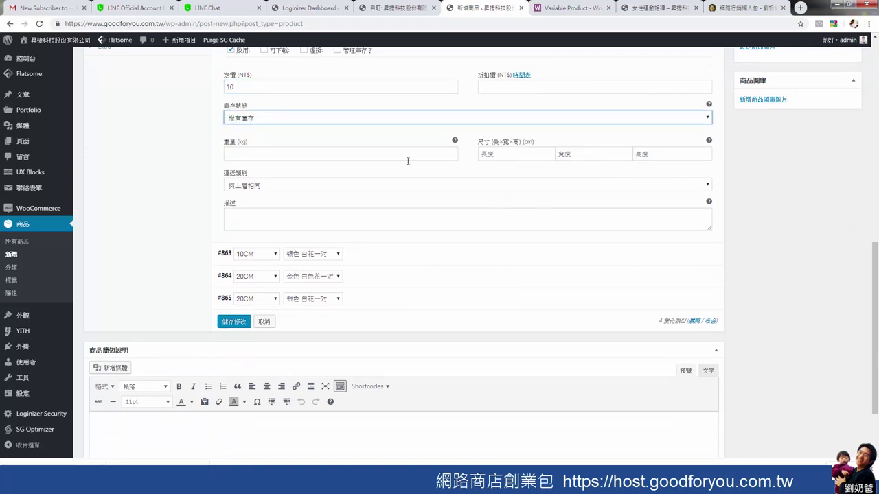
left_click(699, 256)
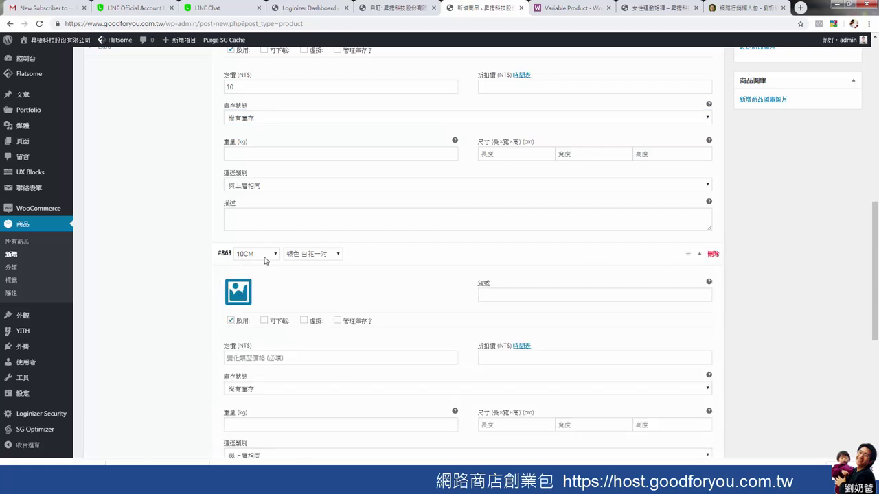
left_click(238, 292)
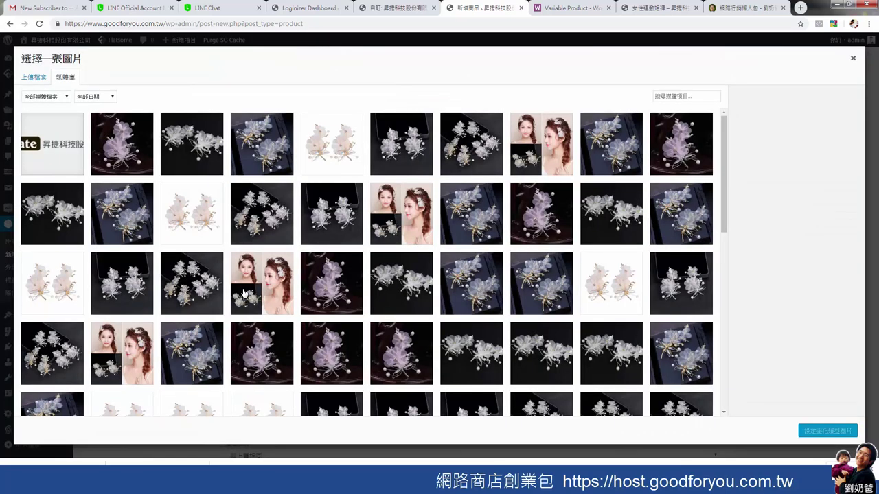
left_click(260, 164)
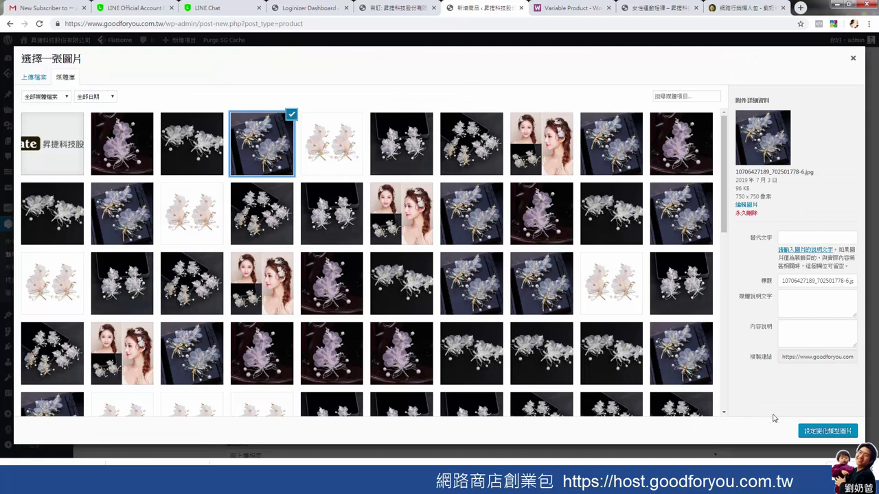
left_click(815, 432)
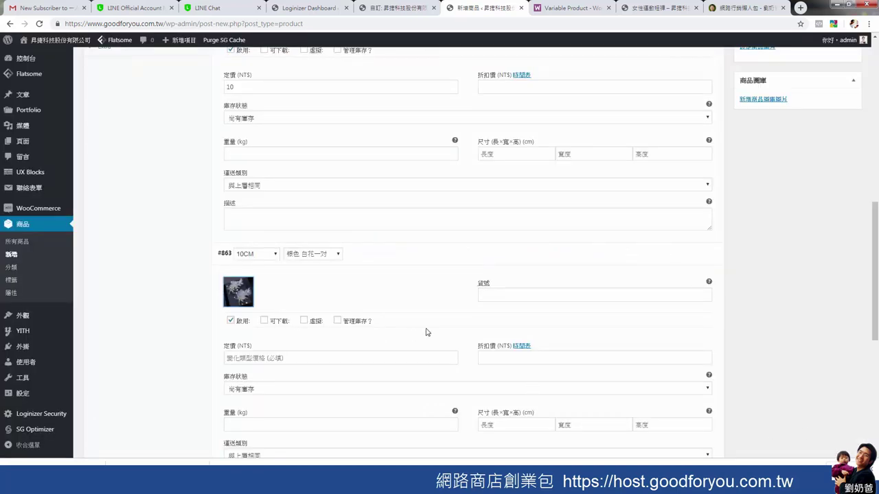
left_click(331, 359)
type("12")
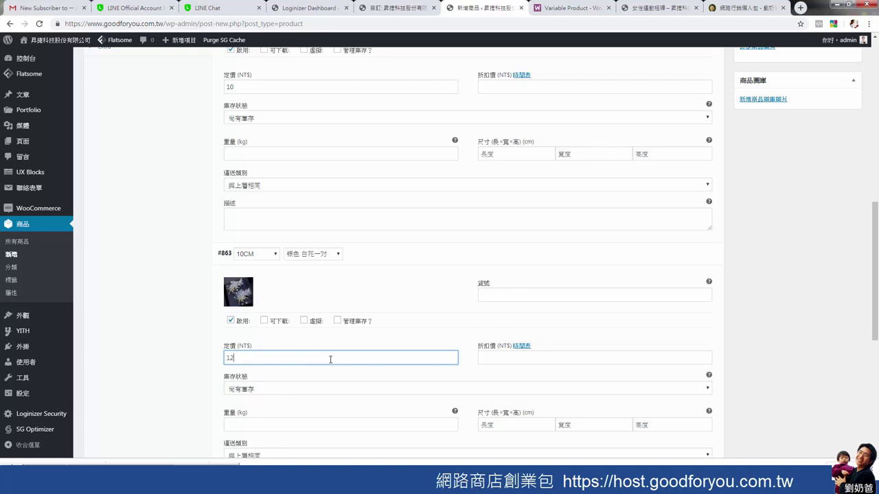
scroll(584, 333, "down", 5)
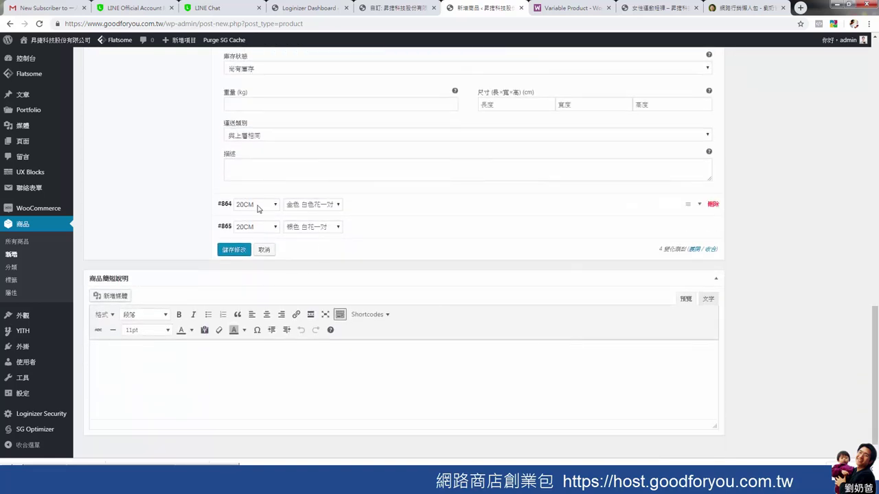
left_click(700, 204)
left_click(238, 243)
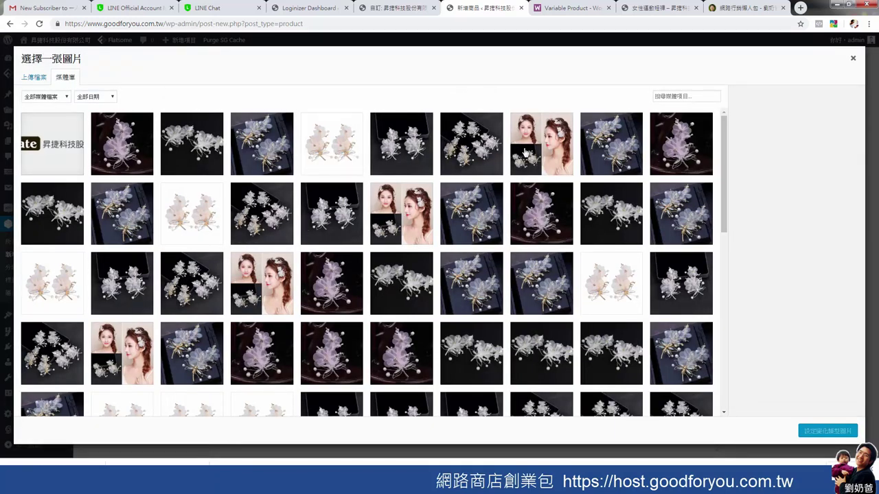
left_click(341, 273)
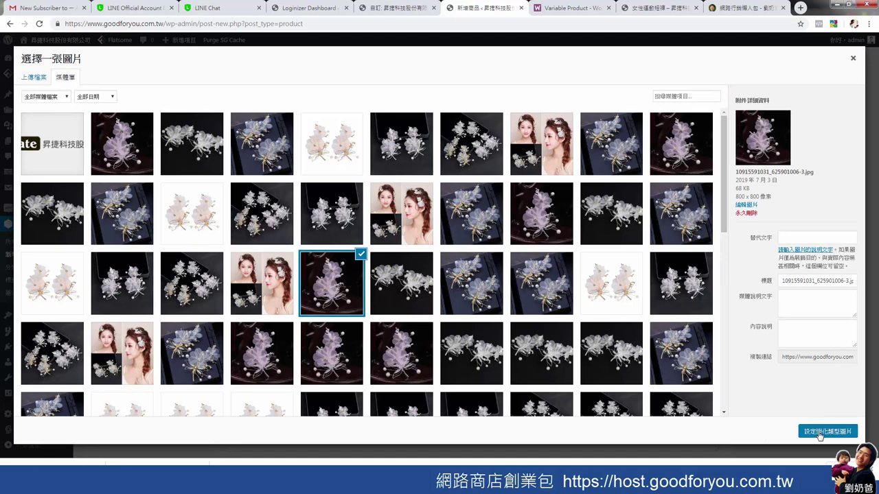
left_click(819, 432)
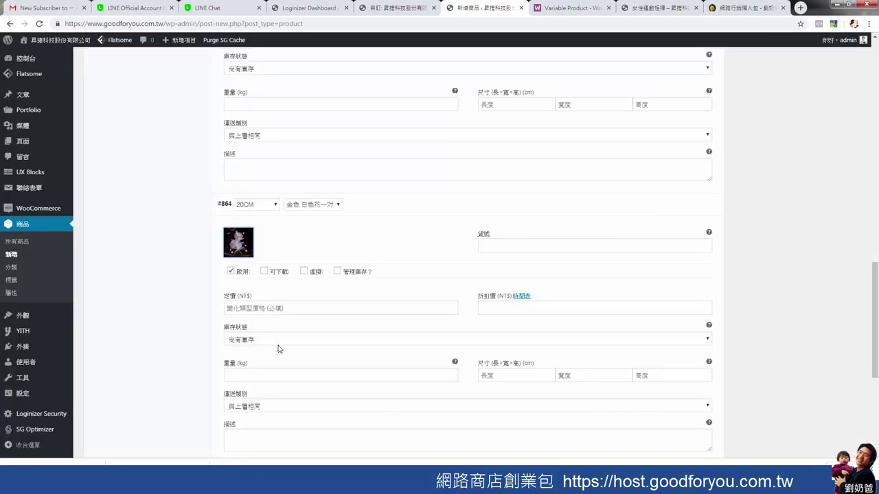
scroll(239, 139, "up", 2)
scroll(255, 190, "up", 2)
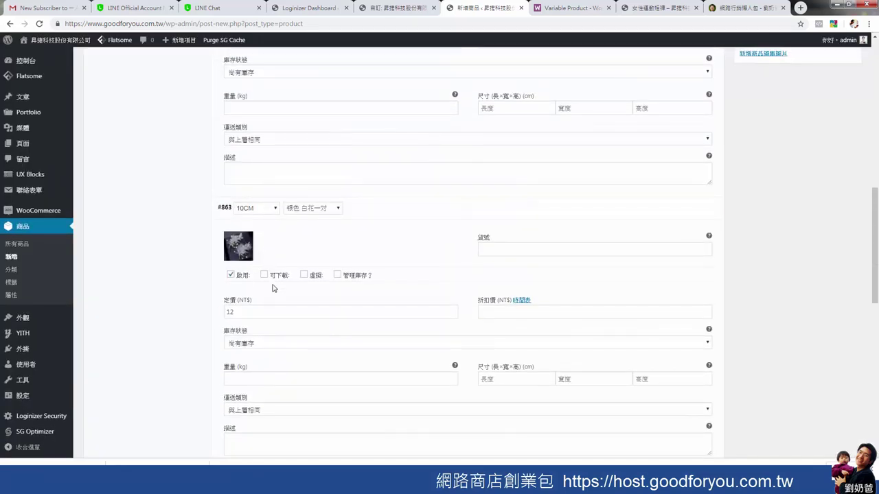
scroll(273, 288, "down", 5)
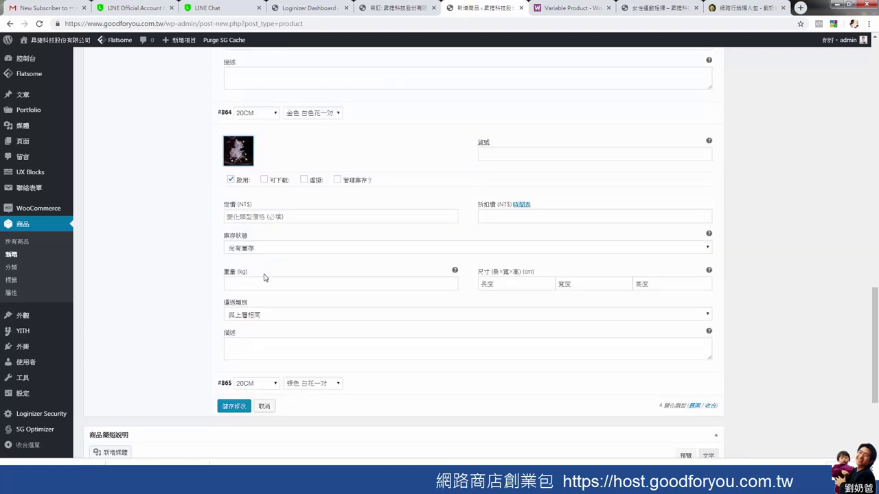
left_click(265, 220)
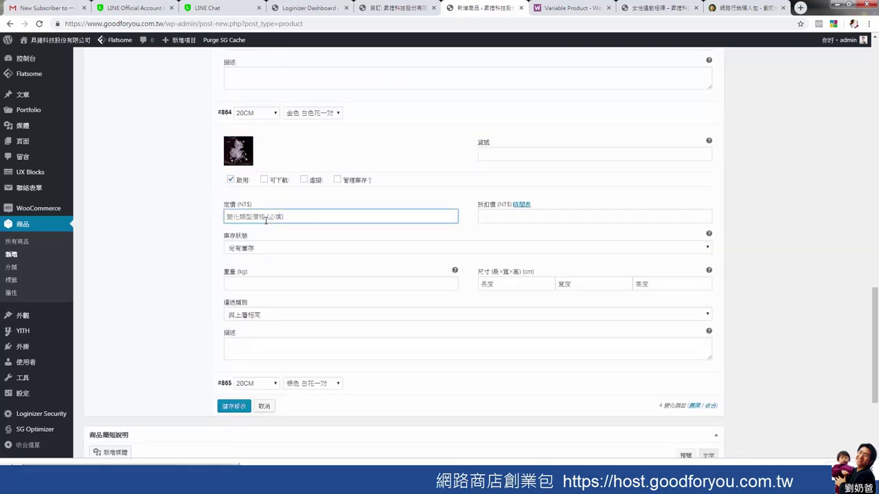
type("20")
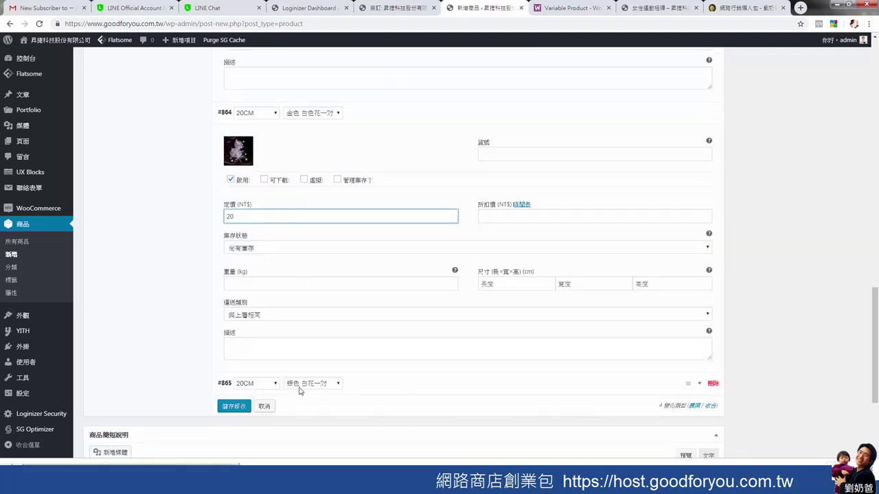
Give the 20CM 银色 白花一对 variation the library photo of the models wearing the hairpieces and a regular price of NT$22.
left_click(700, 386)
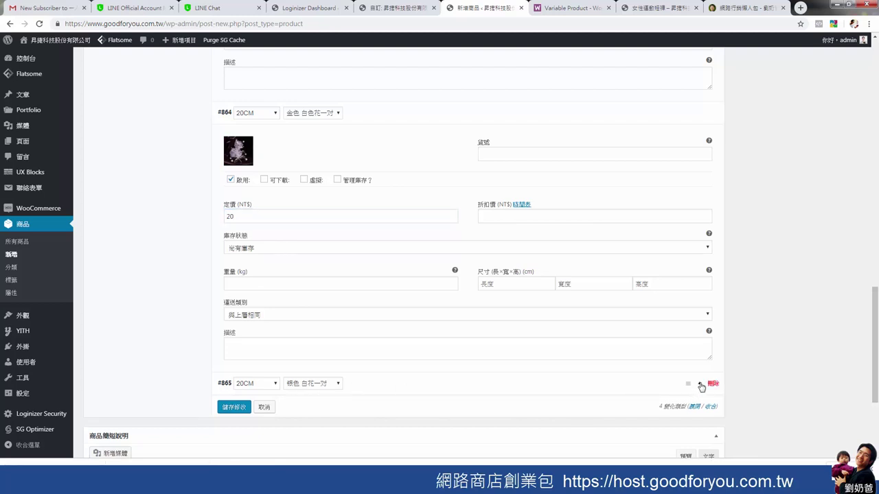
left_click(238, 421)
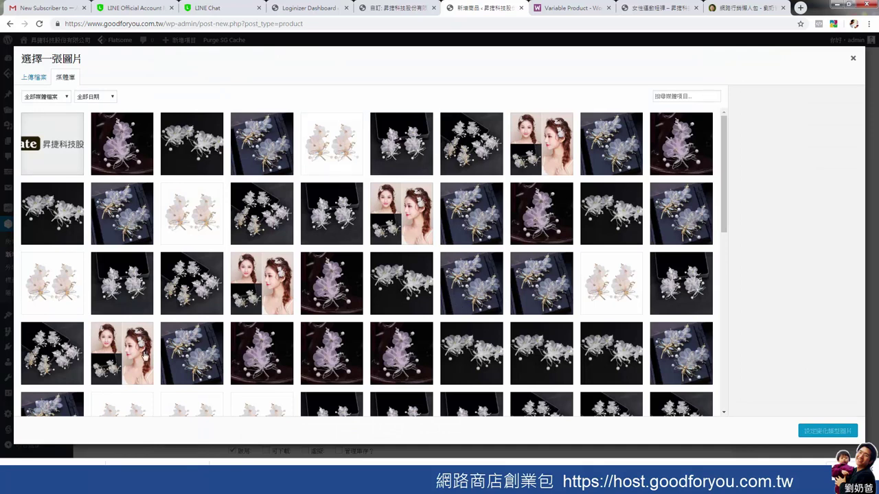
left_click(122, 352)
left_click(827, 432)
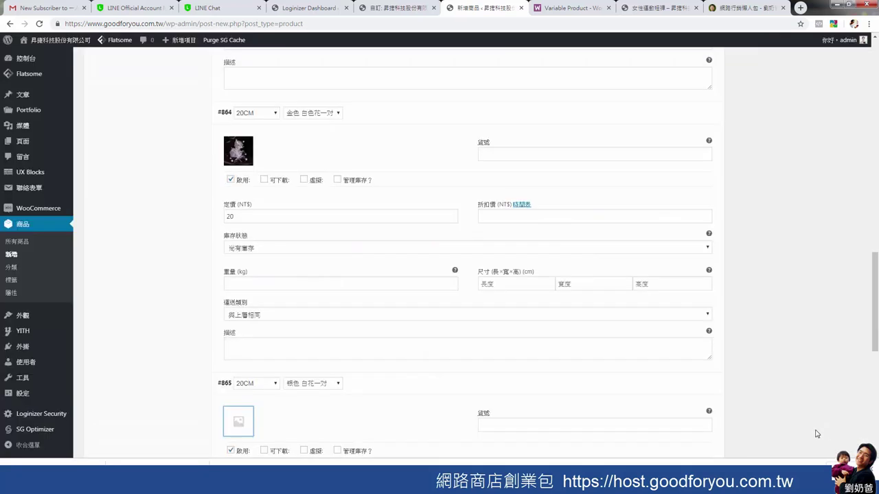
scroll(471, 307, "down", 3)
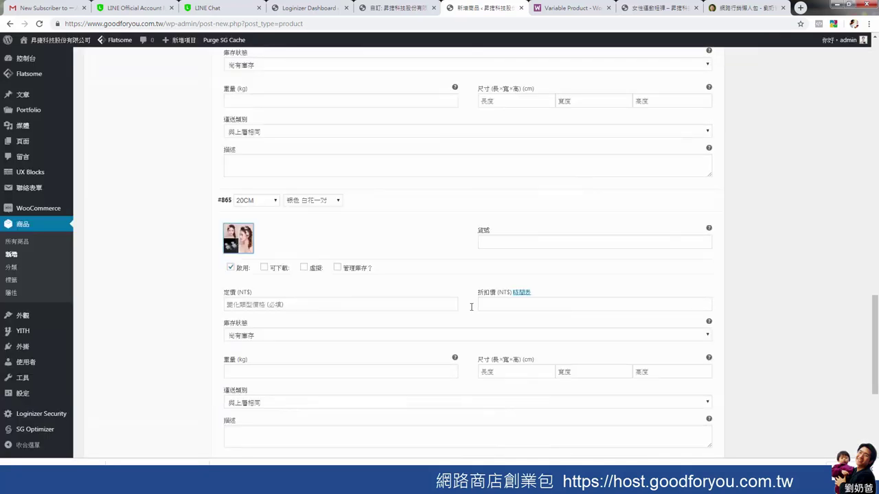
left_click(272, 309)
type("22")
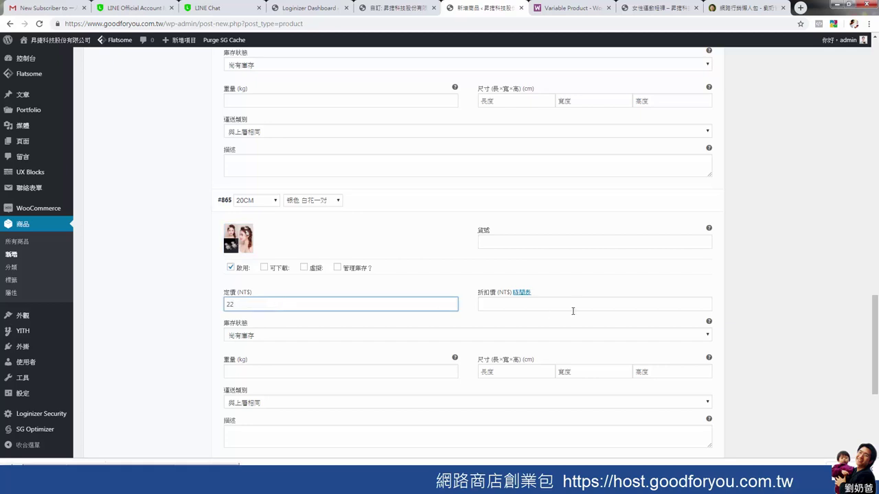
scroll(570, 309, "down", 3)
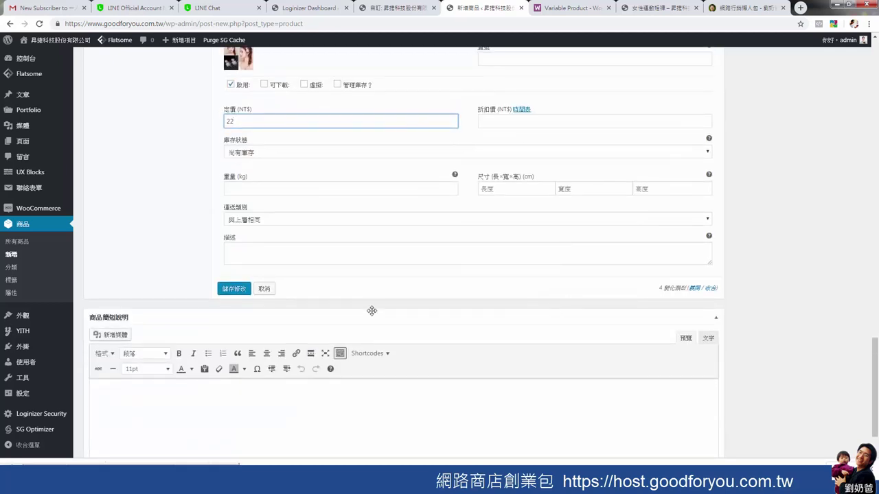
Save the variation changes and enter 商品簡短說明 as the product's short description.
left_click(232, 292)
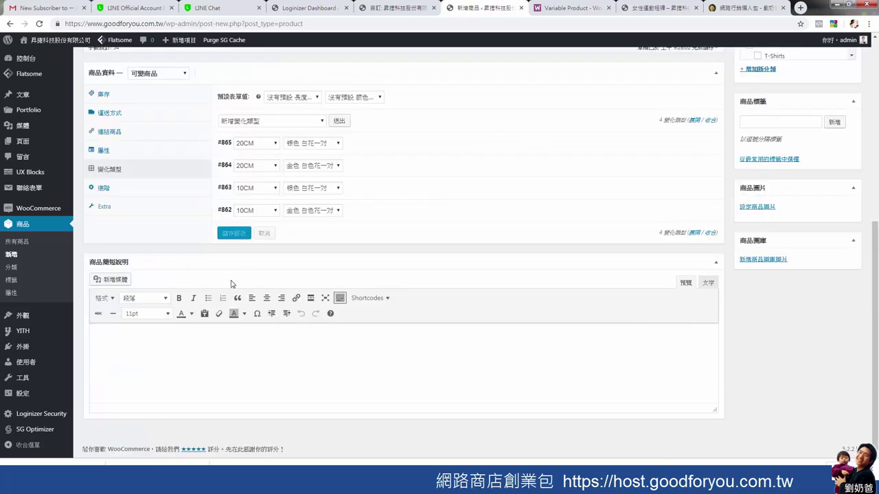
left_click(127, 339)
type("商品")
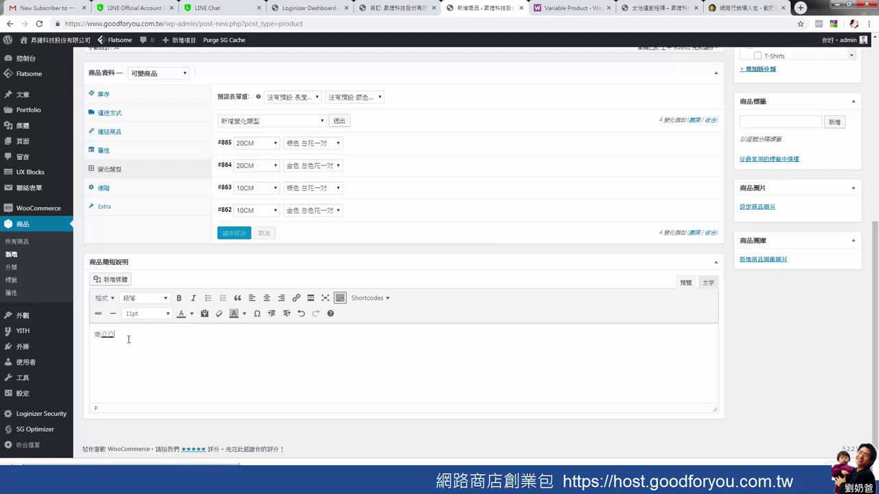
type("簡短說明")
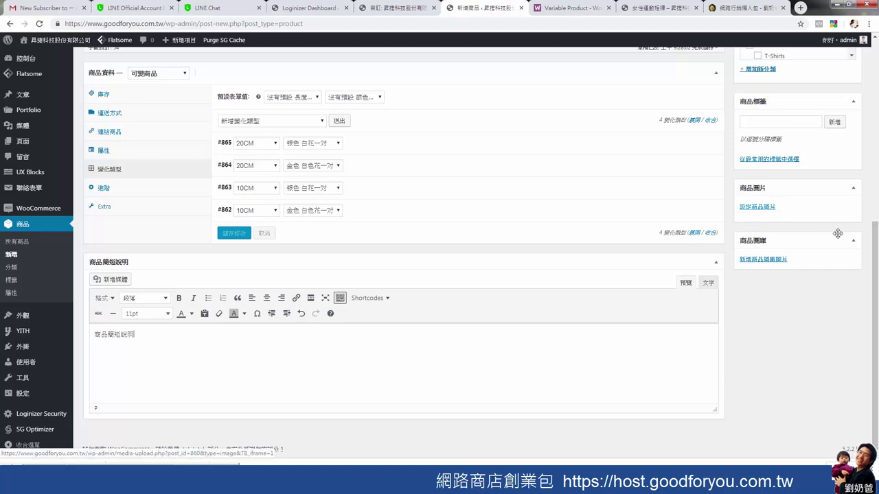
Publish the product and check its permalink slug, accepting 測試可變商品.
scroll(830, 285, "up", 2)
scroll(811, 317, "up", 3)
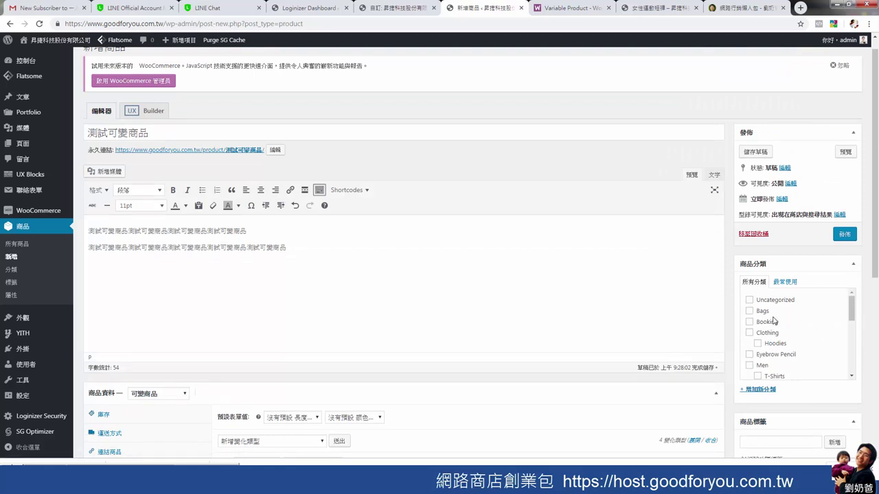
left_click(844, 237)
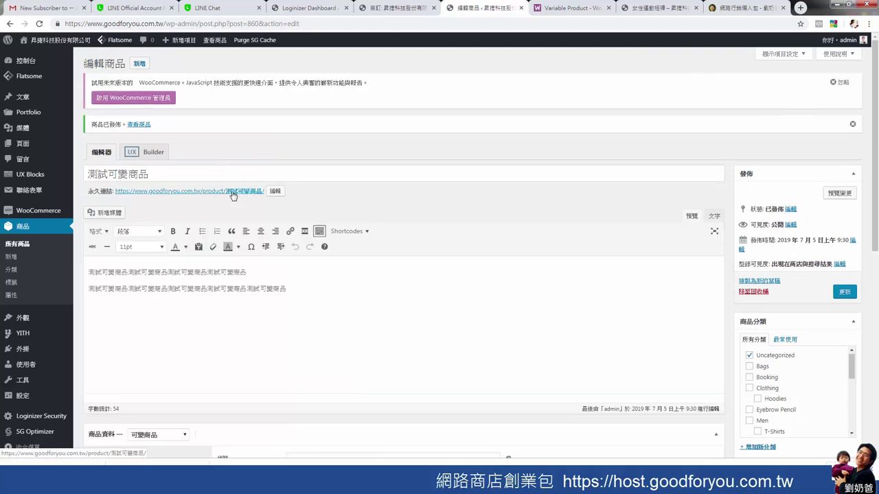
left_click(275, 192)
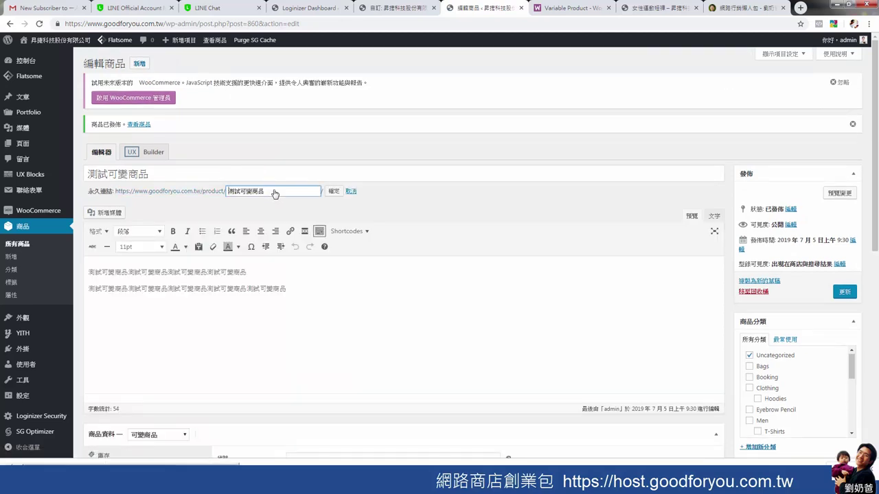
left_click(334, 191)
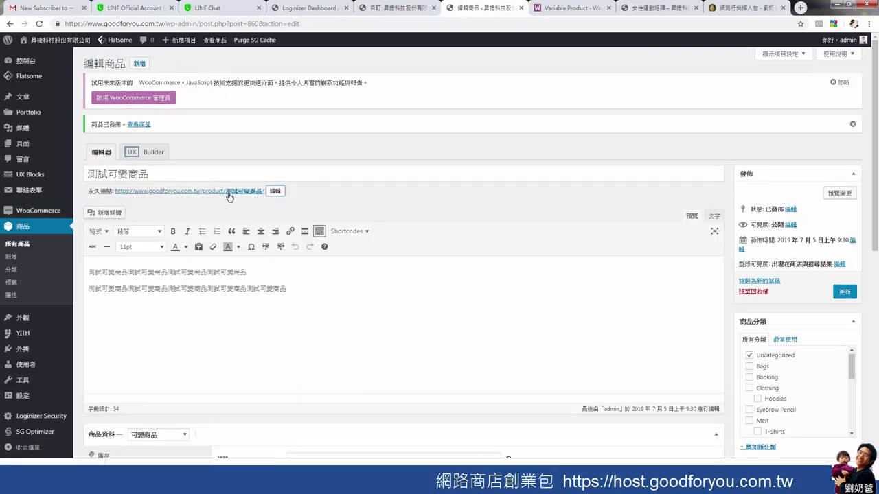
Open the published 測試可變商品 page in a new tab and examine its image area, price, options and description.
middle_click(139, 128)
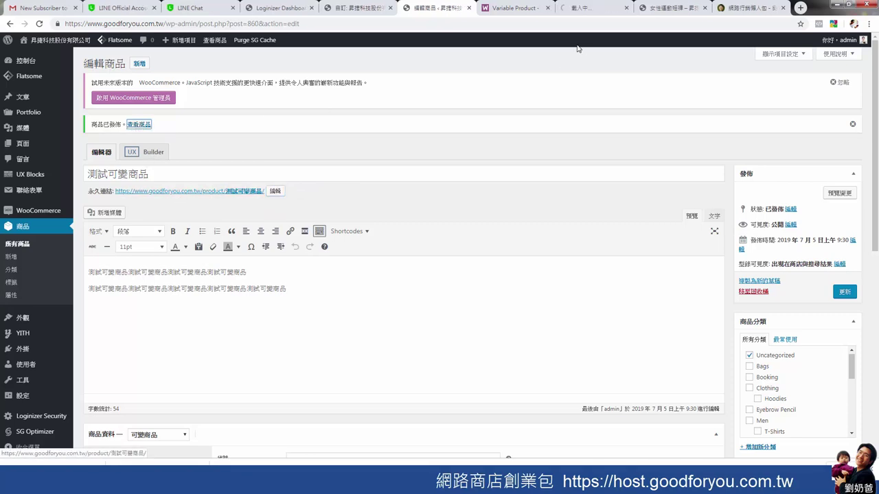
left_click(583, 9)
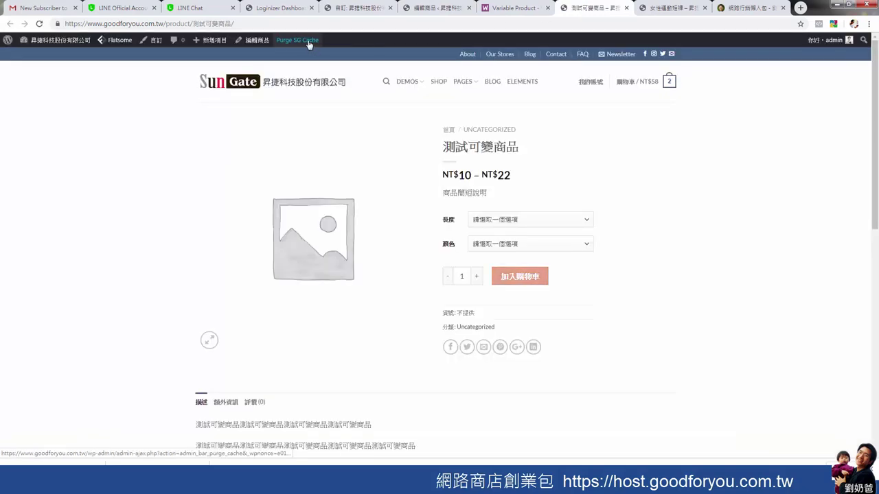
left_click(309, 42)
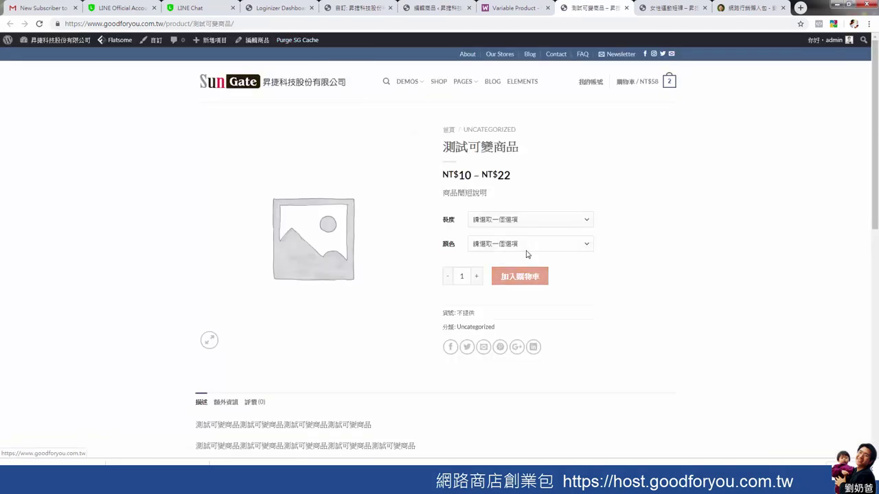
scroll(520, 252, "down", 3)
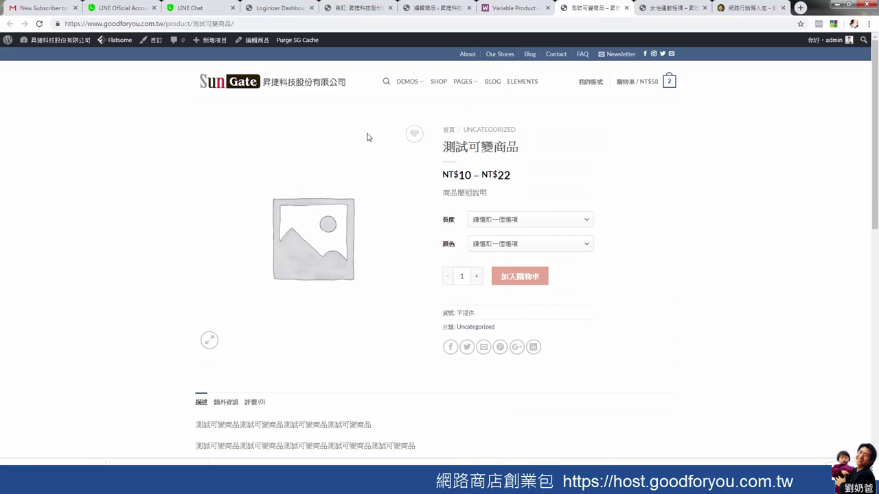
scroll(280, 283, "down", 2)
scroll(281, 289, "down", 1)
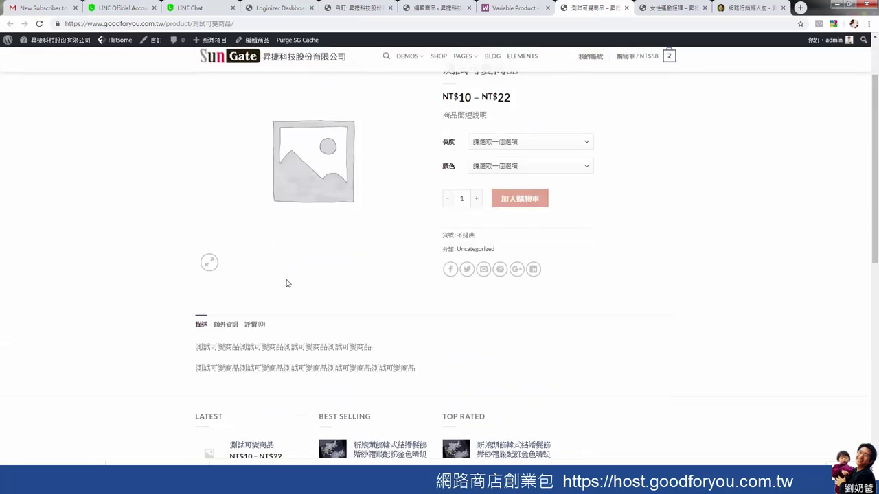
scroll(286, 282, "up", 2)
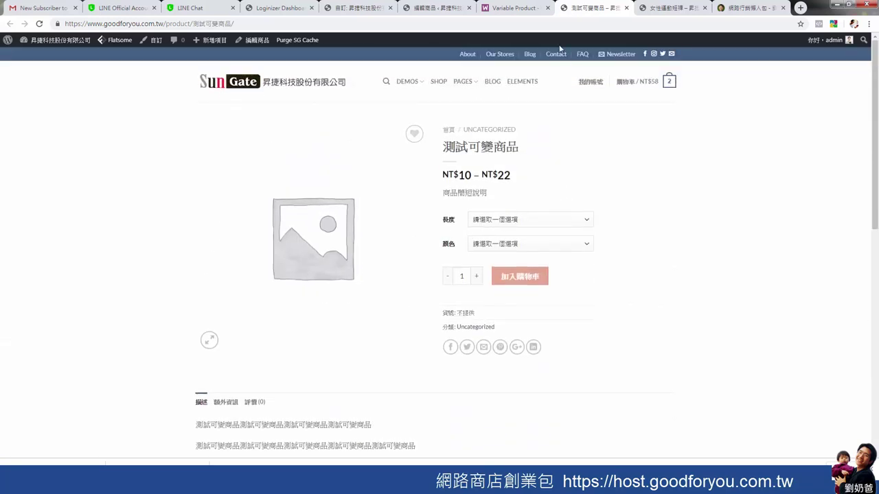
Check the 商品圖片 setting on the product's edit page and return to the published product page.
left_click(440, 8)
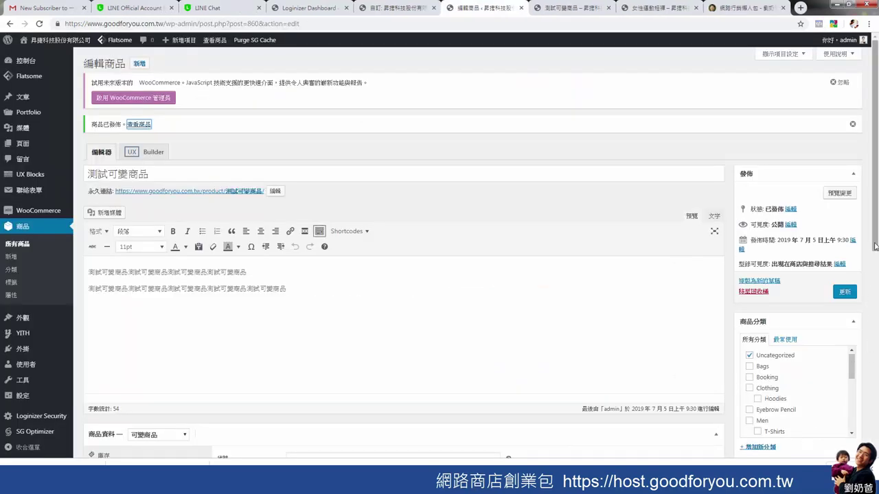
scroll(876, 246, "down", 5)
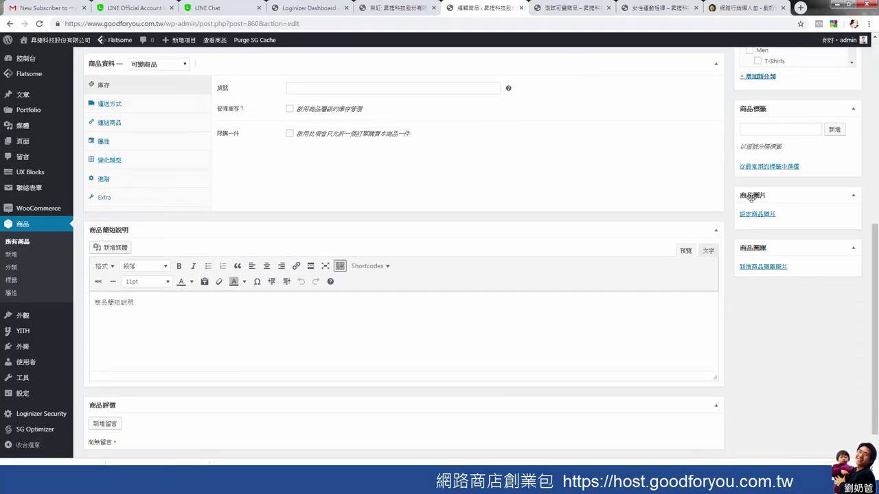
left_click(573, 8)
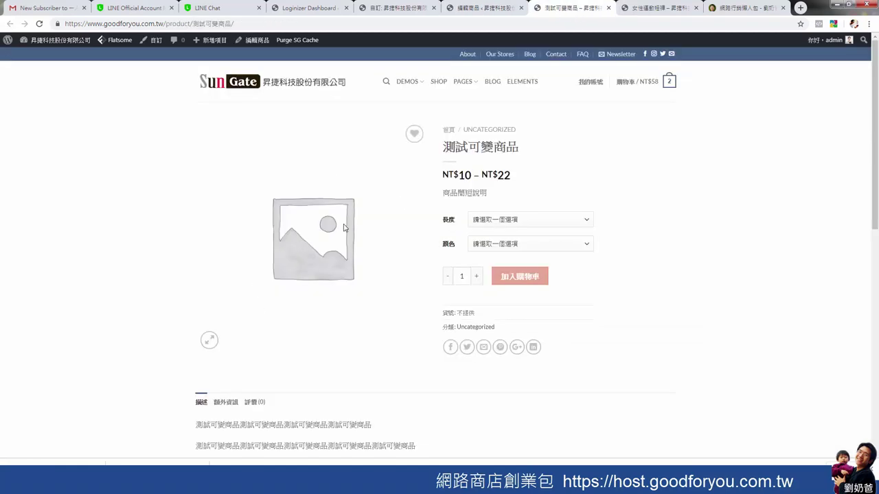
Preview the 10CM length in 金色 白色花一对 and in 银色 白花一对 to check each variation's image and price.
left_click(496, 221)
left_click(492, 241)
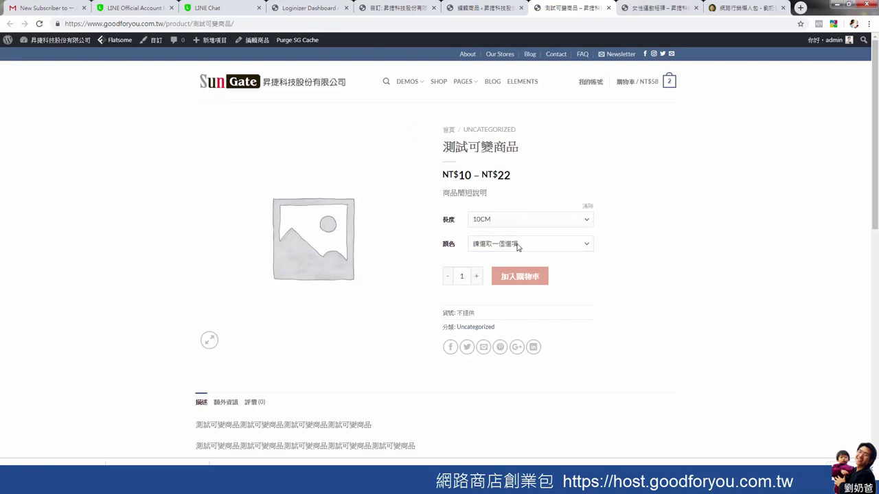
left_click(518, 246)
left_click(514, 266)
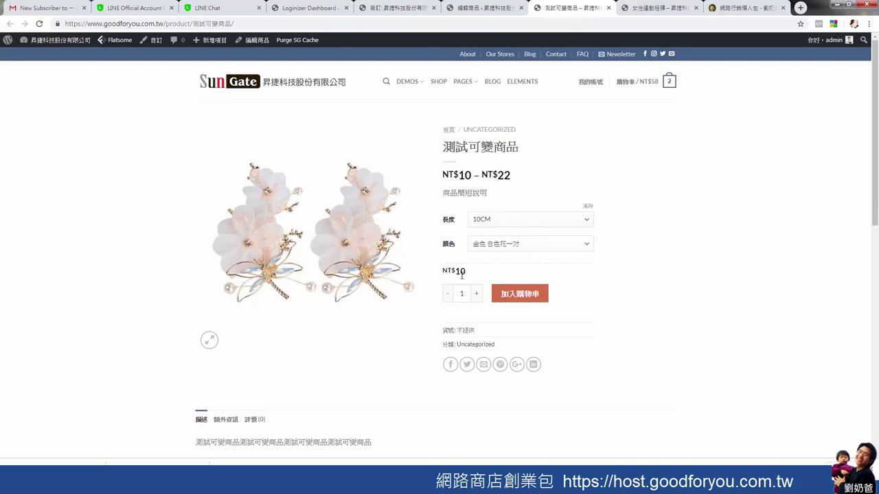
left_click(512, 221)
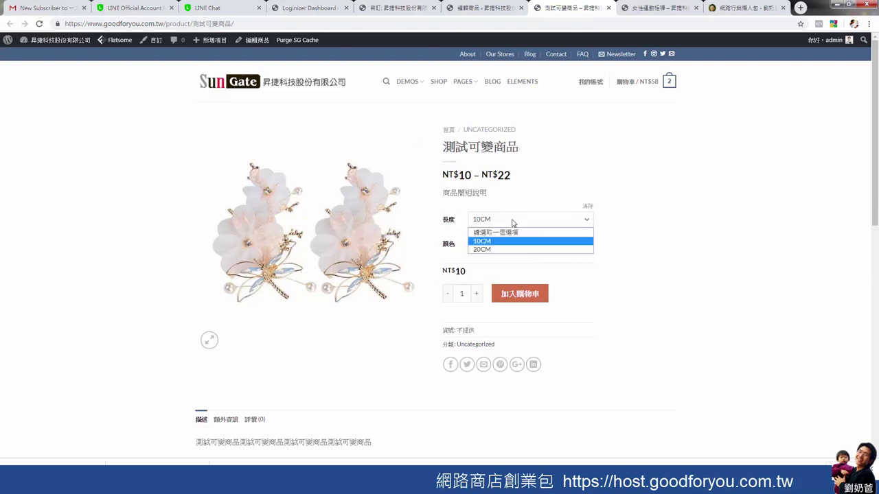
left_click(507, 241)
left_click(503, 249)
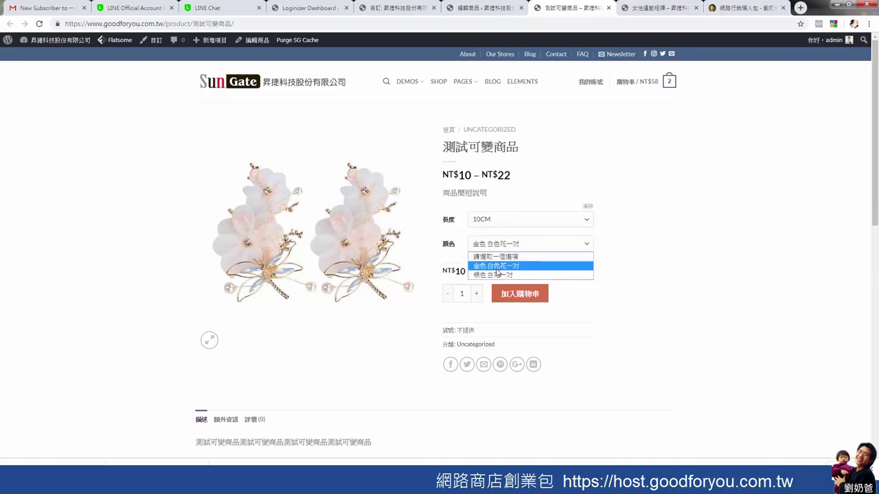
left_click(495, 275)
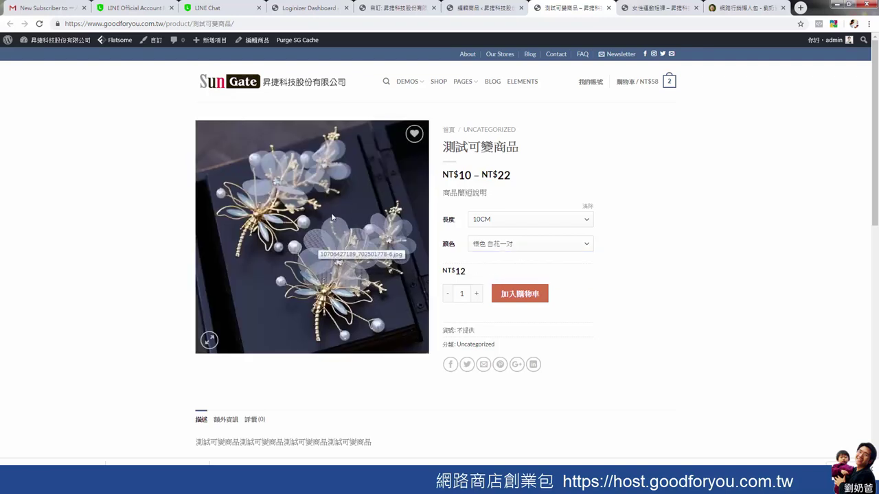
Preview the 20CM length in 银色 白花一对 and in 金色 白色花一对, comparing the variation price with the product's price range.
left_click(514, 221)
left_click(502, 251)
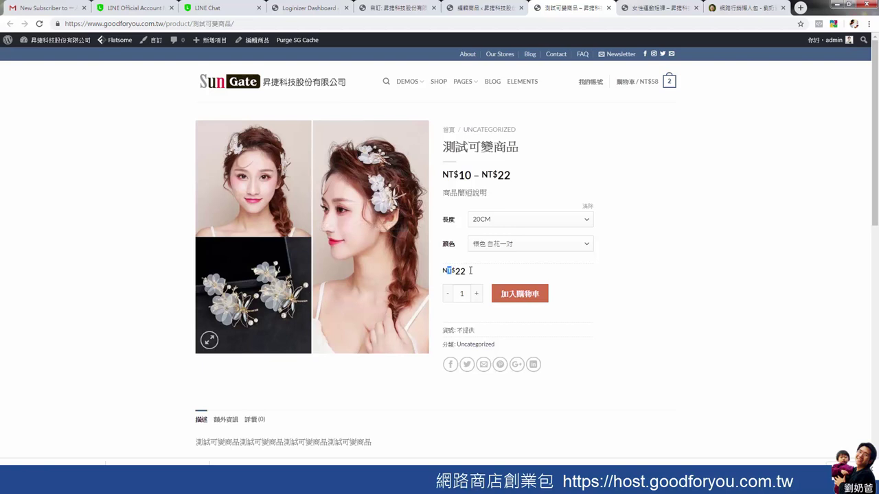
left_click_drag(447, 270, 474, 274)
left_click(489, 245)
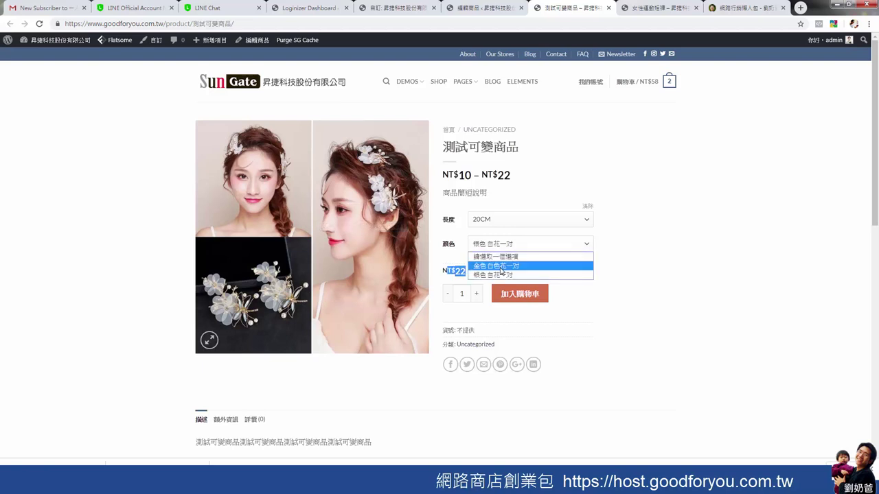
left_click(501, 266)
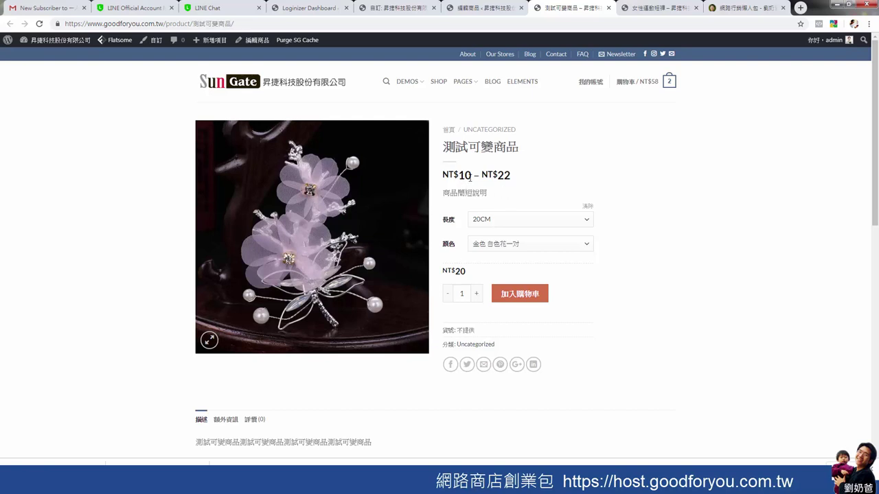
left_click_drag(470, 176, 518, 182)
left_click(555, 176)
left_click_drag(470, 273, 456, 272)
Reset both the 長度 and 顏色 choices on the product page to 請選取一個選項.
left_click(510, 219)
left_click(510, 229)
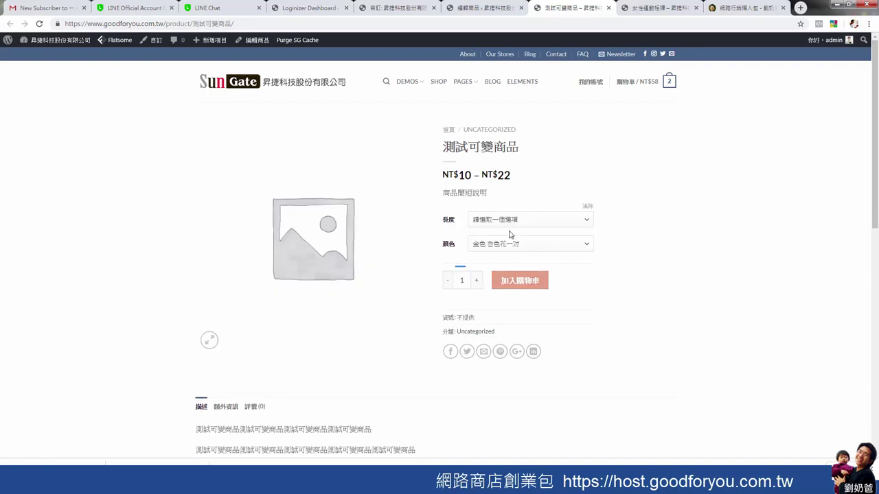
left_click(515, 245)
left_click(511, 257)
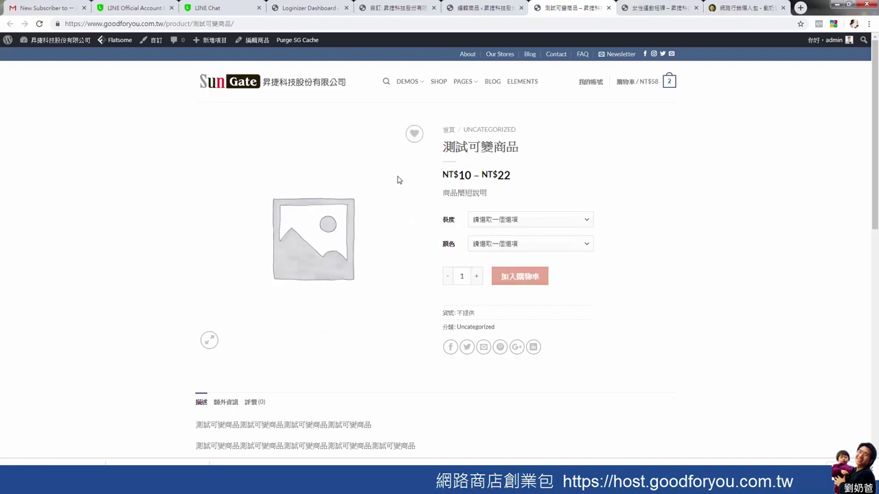
left_click(483, 9)
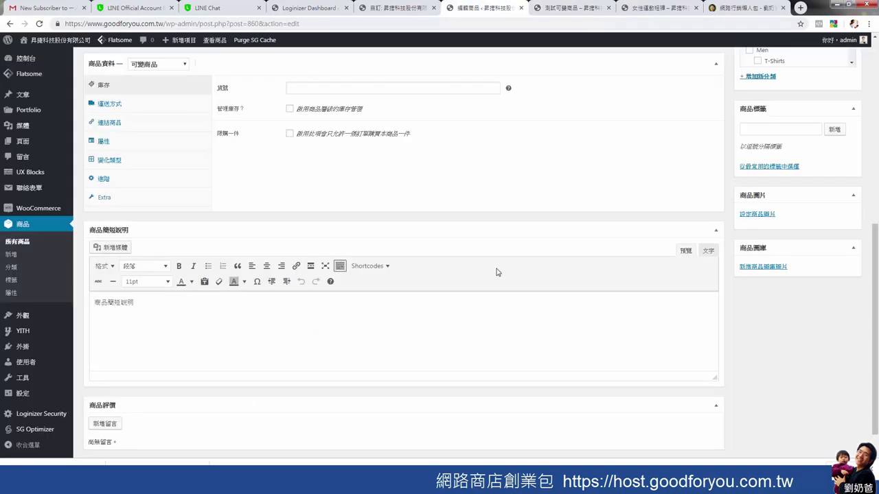
scroll(404, 389, "down", 1)
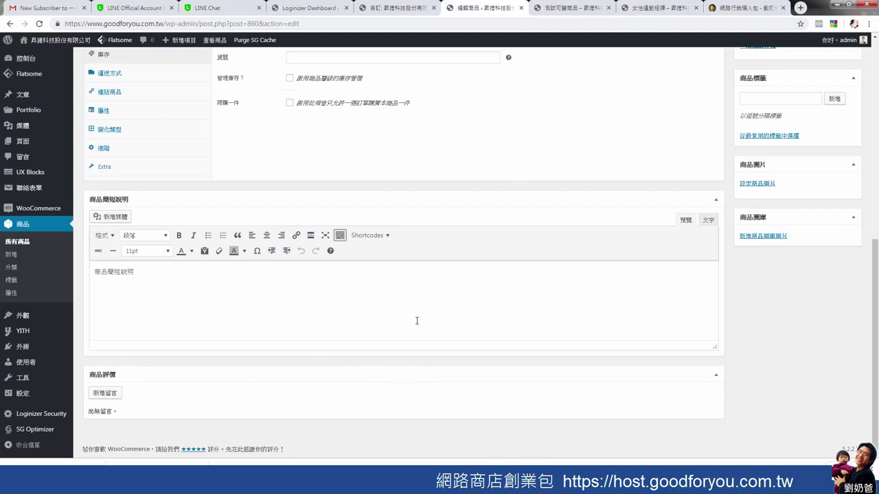
scroll(417, 320, "up", 4)
scroll(727, 354, "down", 2)
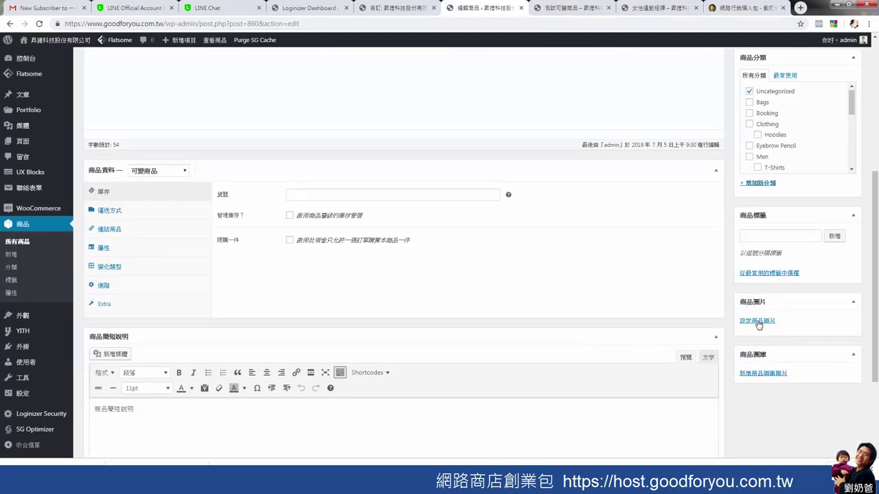
left_click(758, 321)
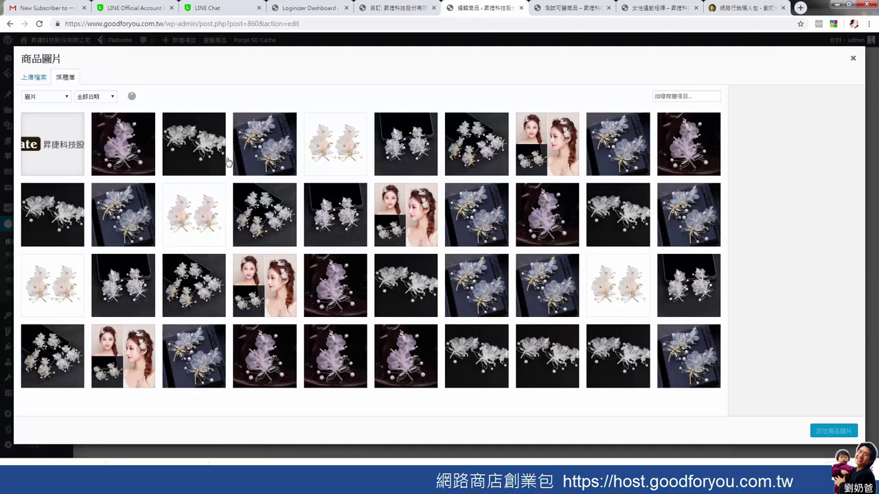
left_click(336, 221)
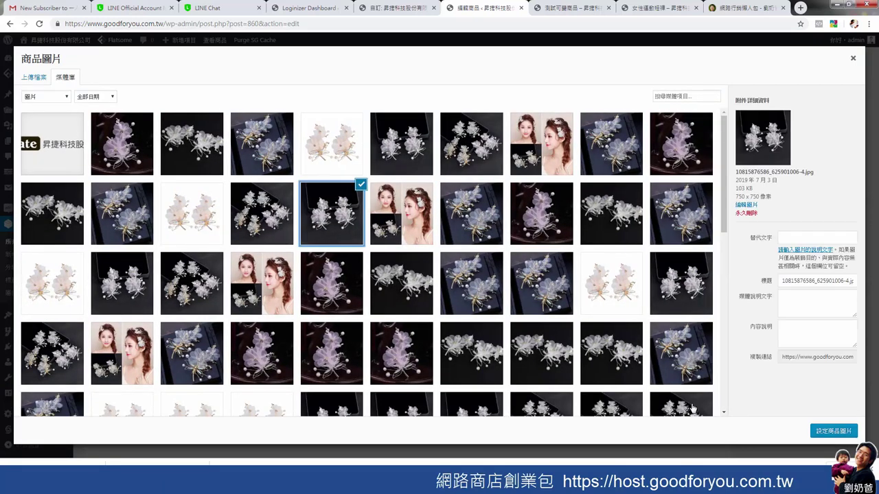
left_click(828, 433)
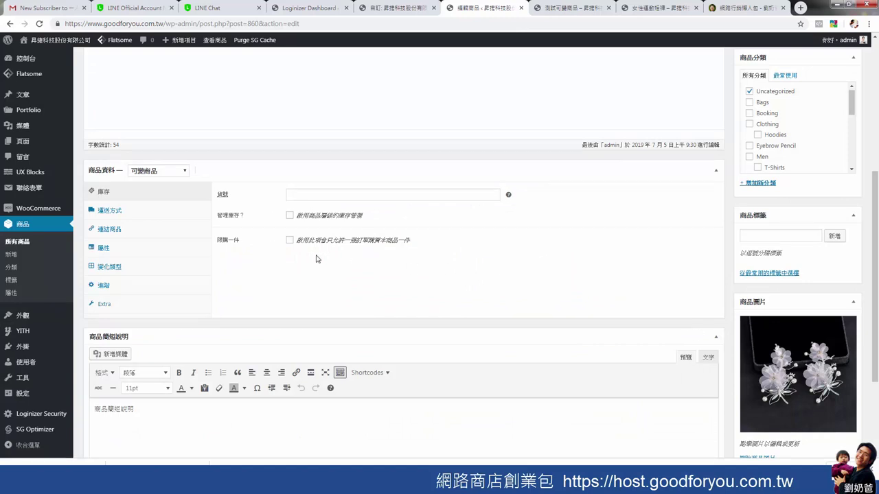
Update the product with its new image and switch back to the published product page.
scroll(683, 299, "down", 2)
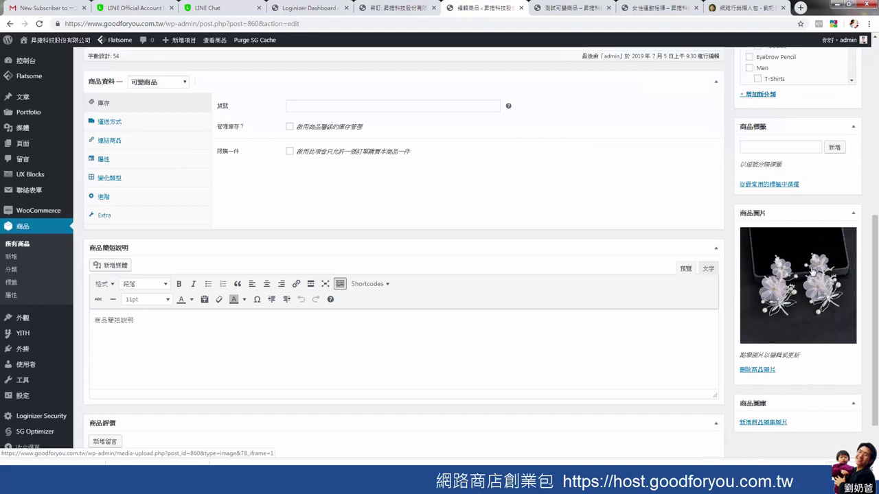
scroll(816, 255, "up", 4)
left_click(845, 118)
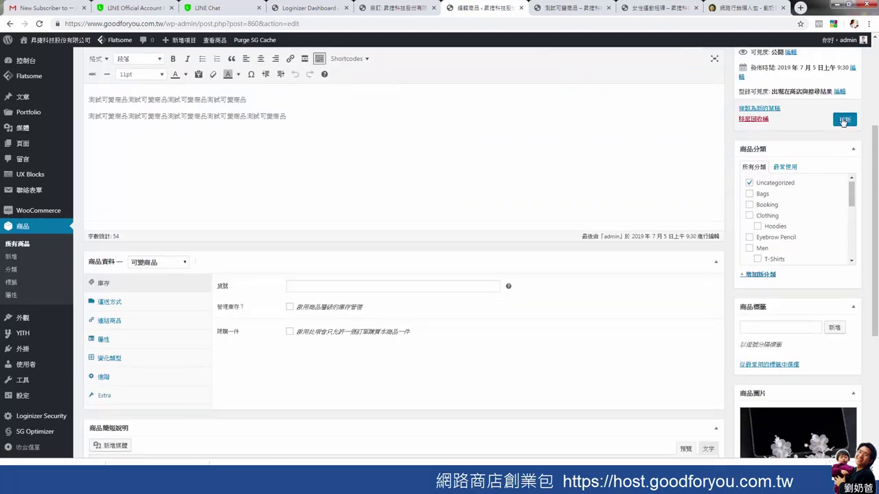
left_click(569, 14)
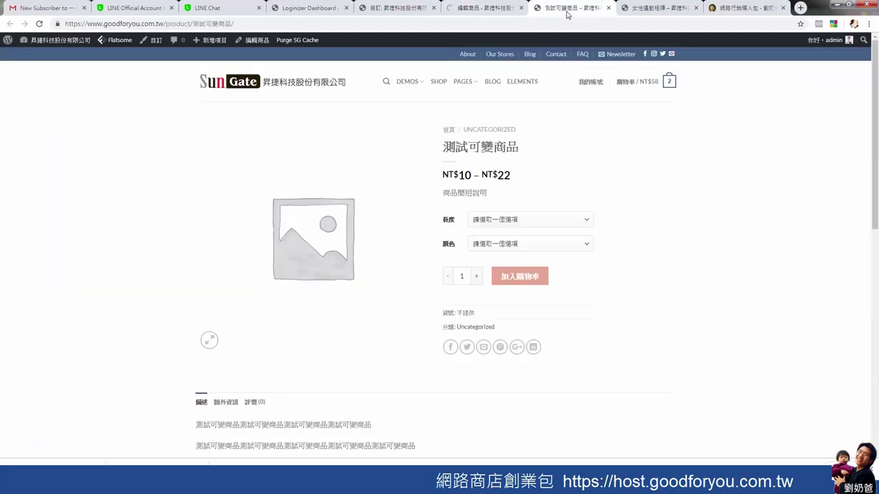
Reload the published product page to check its main image, and return to the product gallery section of the edit page.
left_click(40, 24)
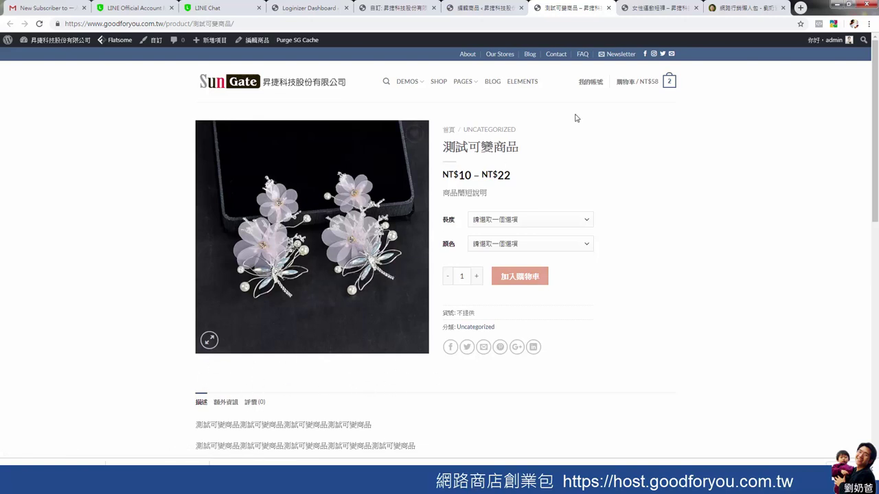
left_click(493, 11)
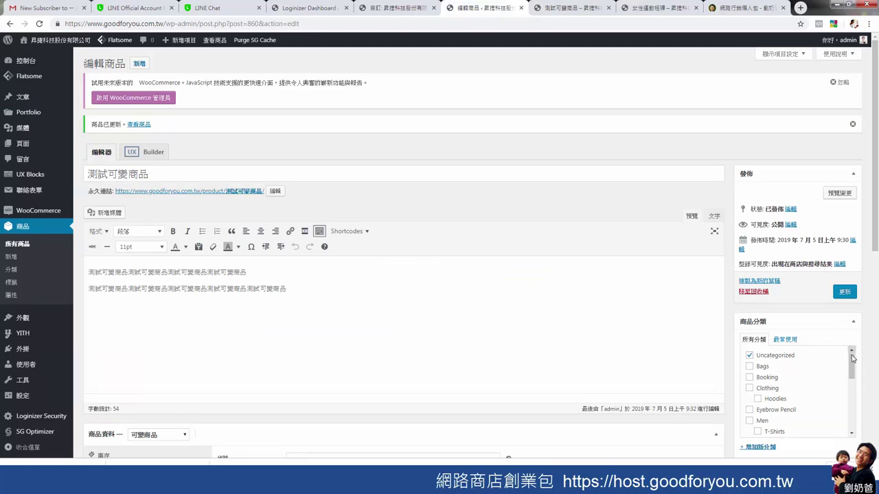
scroll(824, 347, "down", 3)
scroll(876, 330, "down", 1)
scroll(875, 329, "down", 5)
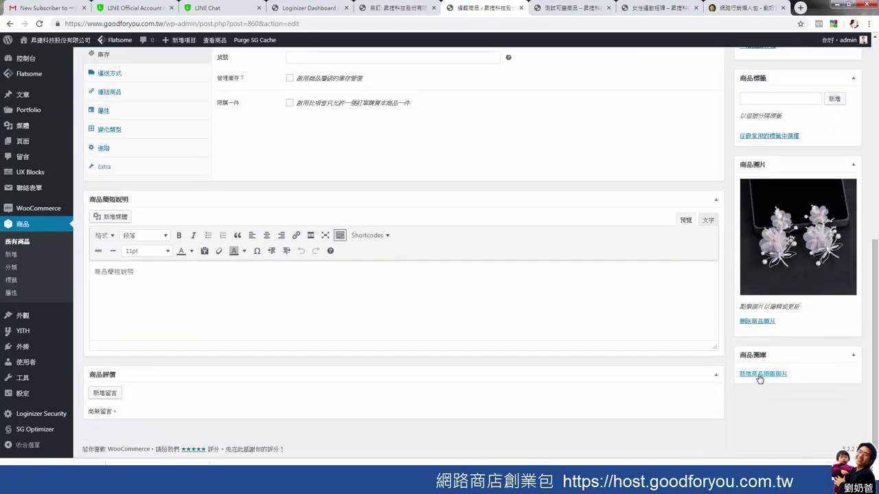
left_click(760, 376)
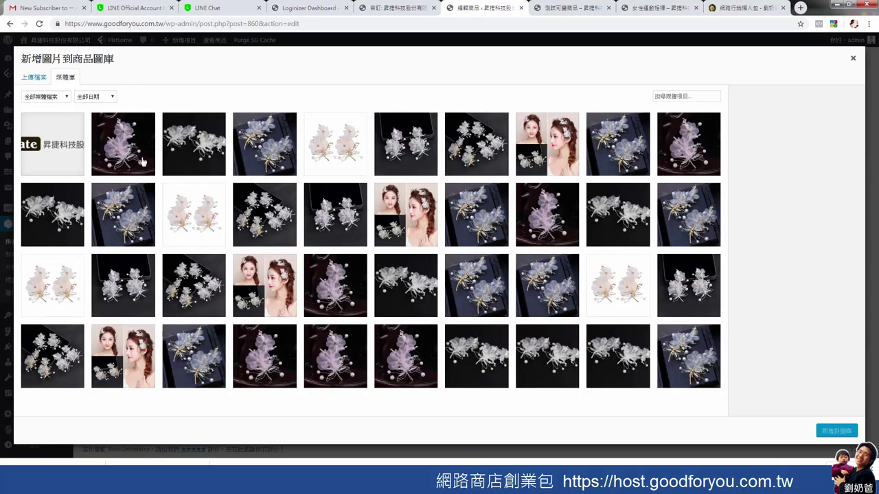
left_click(196, 202)
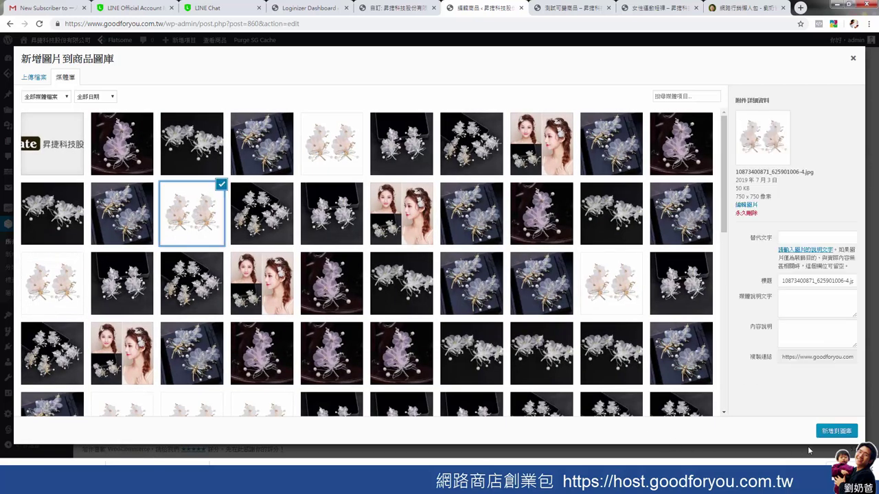
left_click(416, 199)
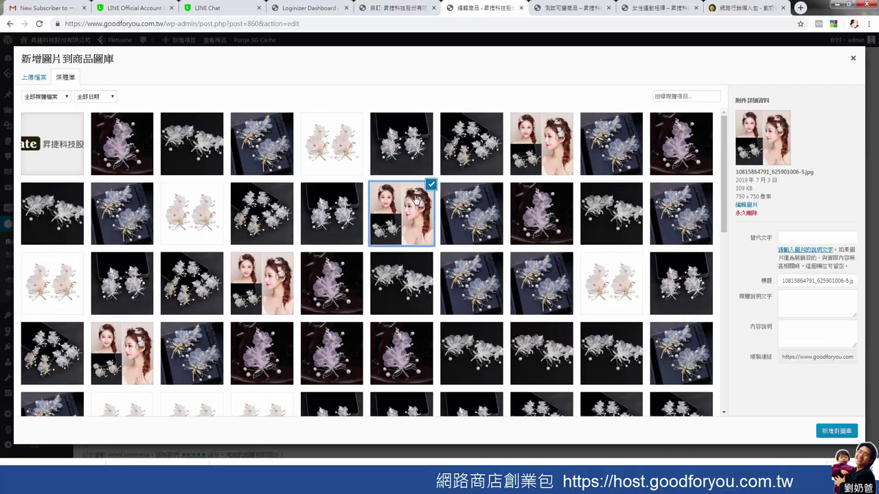
left_click(355, 195)
left_click(371, 139)
left_click(354, 134)
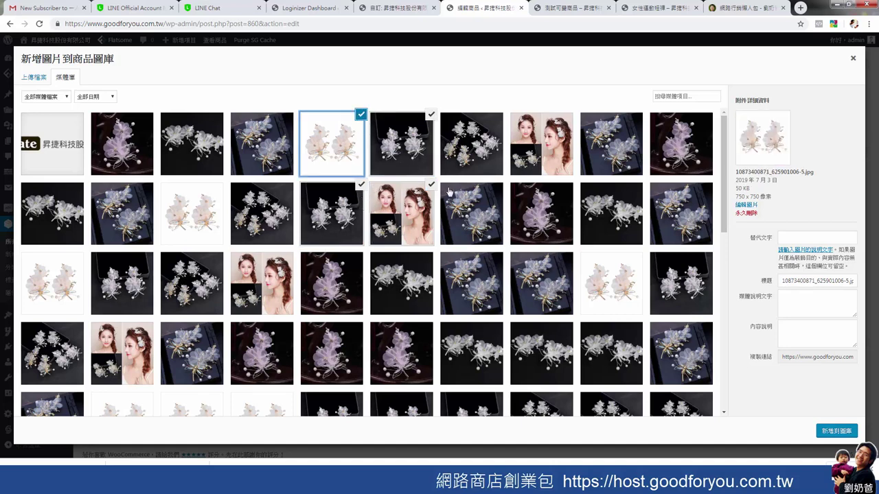
left_click(848, 437)
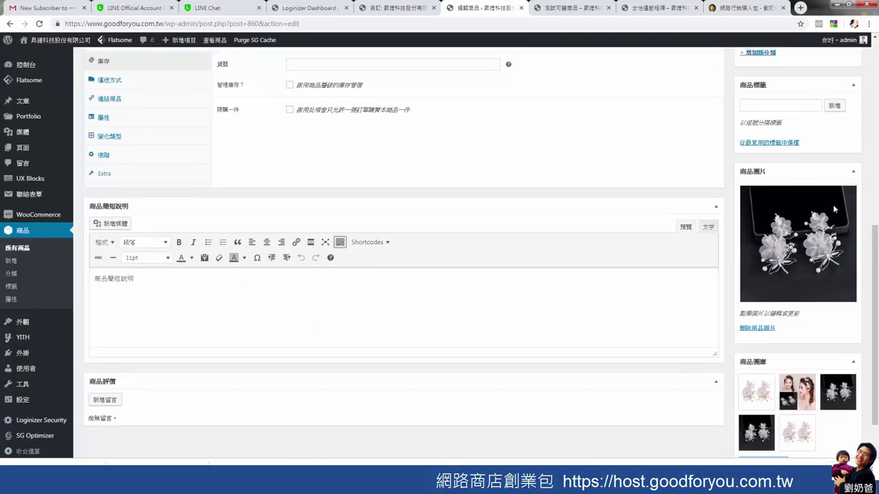
Update the product with its gallery images and reload the published product page.
scroll(834, 208, "up", 4)
left_click(846, 166)
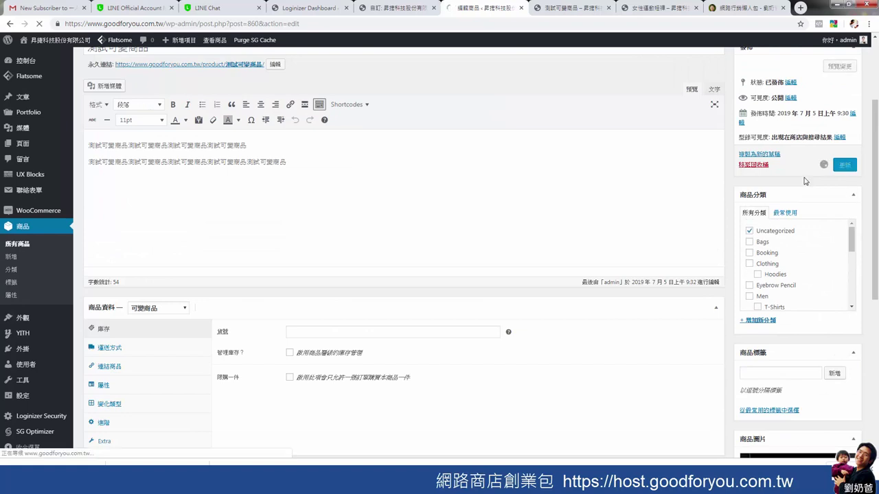
left_click(572, 14)
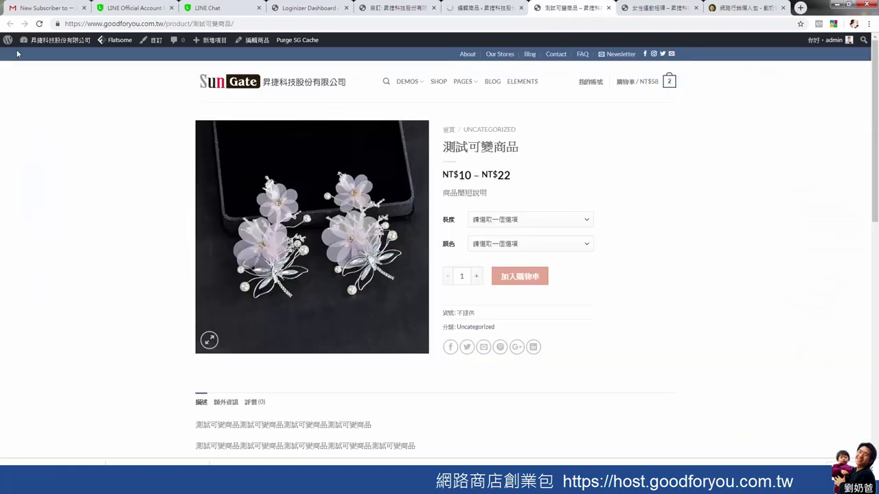
left_click(39, 24)
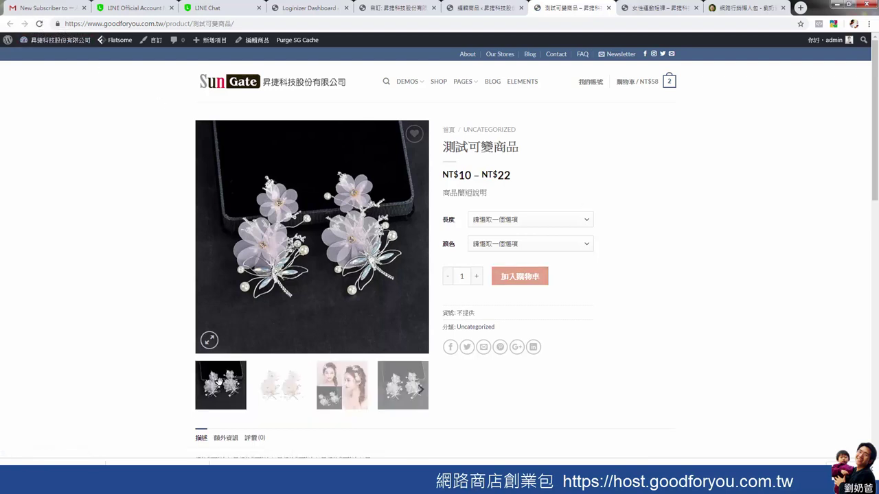
Browse the product page's gallery images, view one enlarged, and close the enlarged view.
left_click(290, 392)
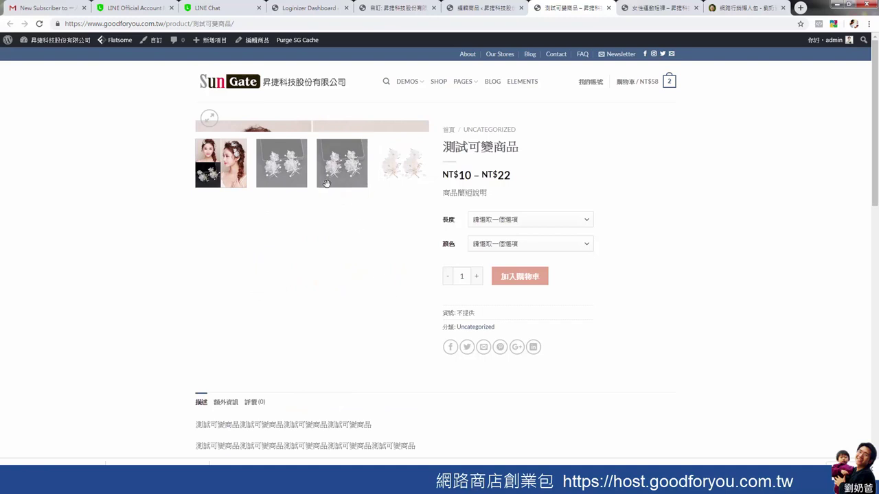
left_click(327, 183)
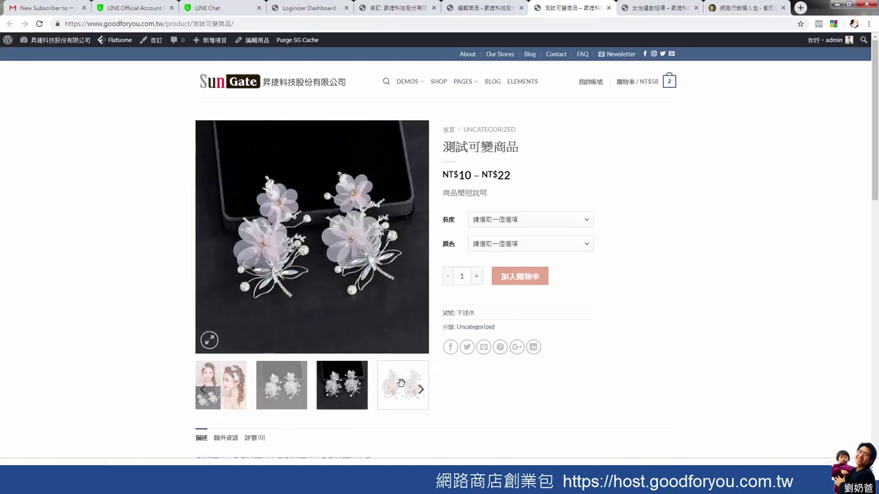
left_click(415, 240)
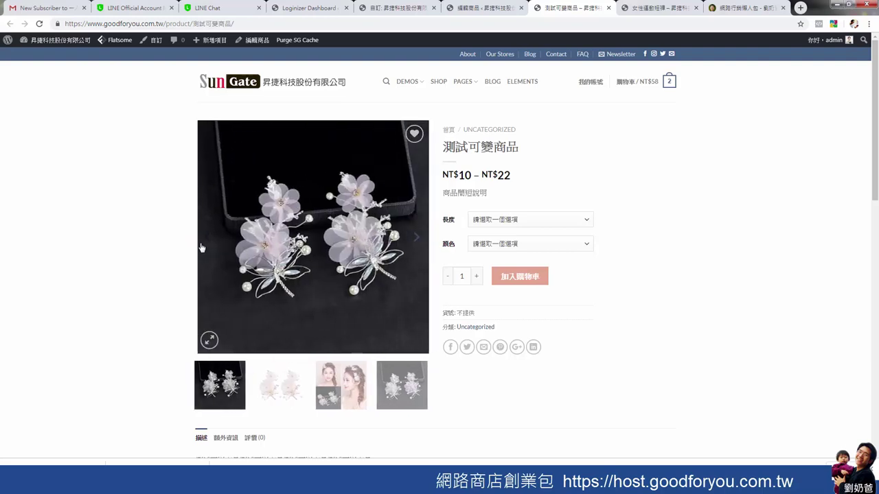
left_click_drag(415, 242, 232, 244)
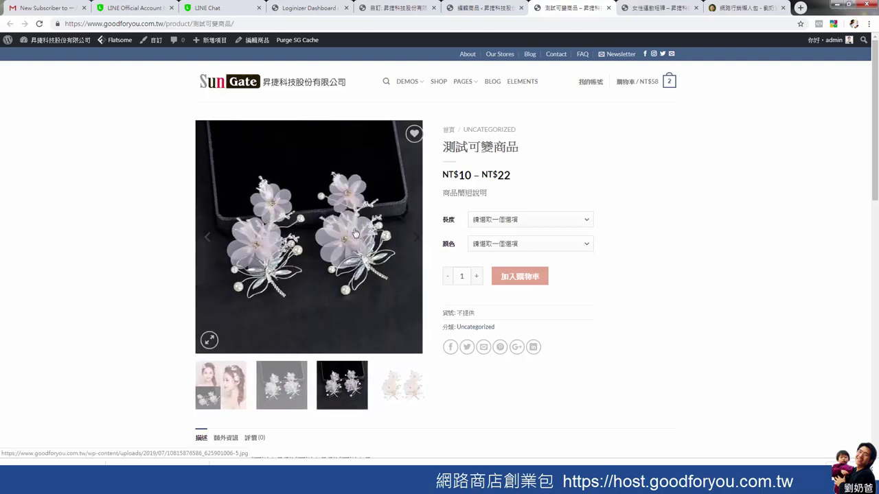
left_click(423, 241)
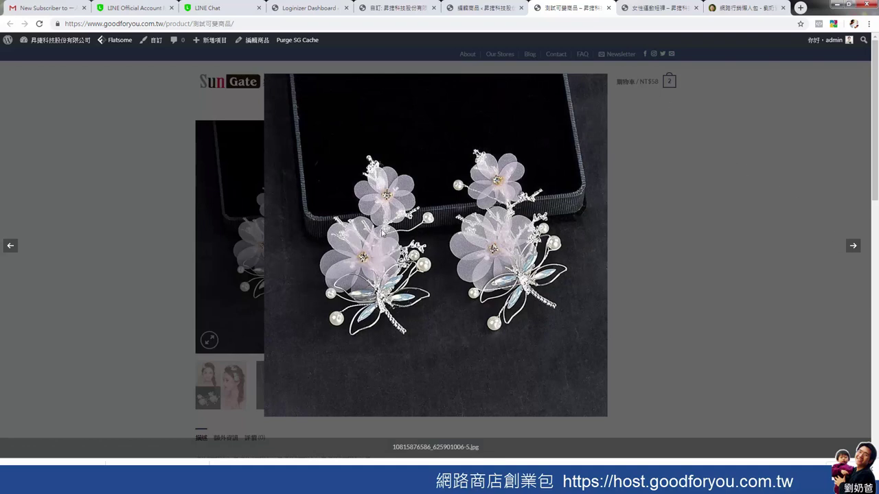
left_click(782, 209)
Preview the 10CM length in 金色 白色花一对 on the product page and review the description and product lists below.
left_click(514, 220)
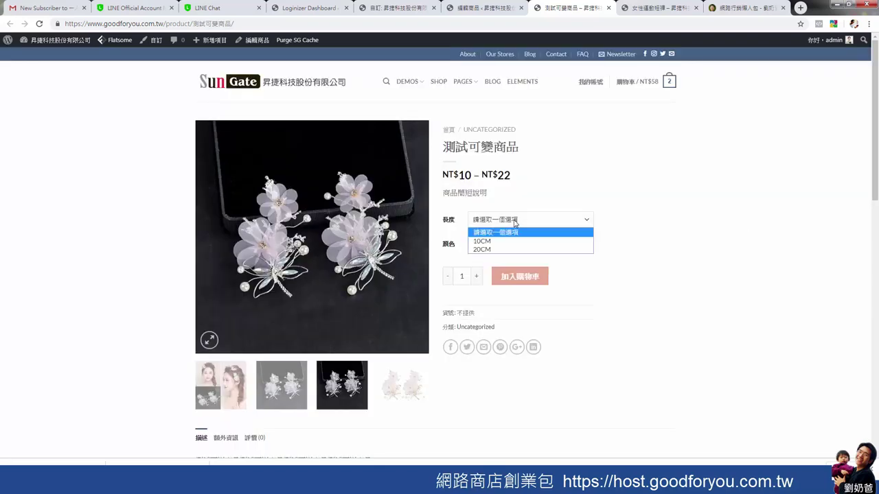
left_click(510, 241)
left_click(514, 243)
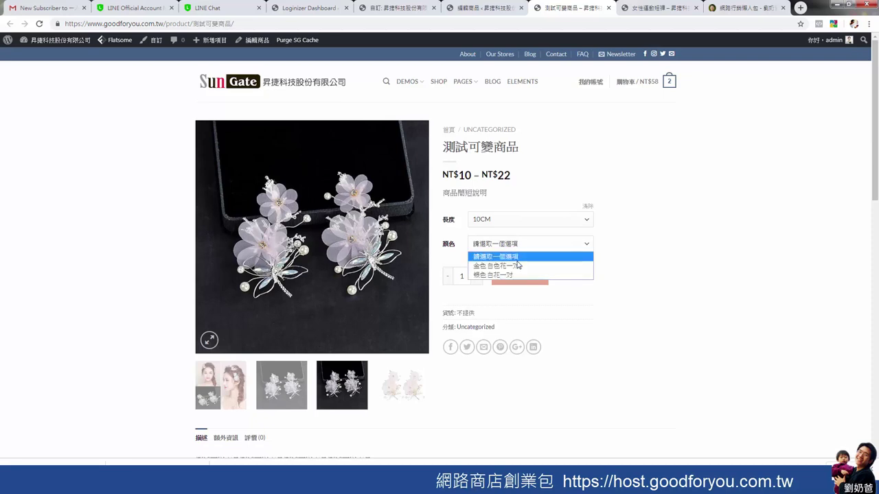
left_click(518, 267)
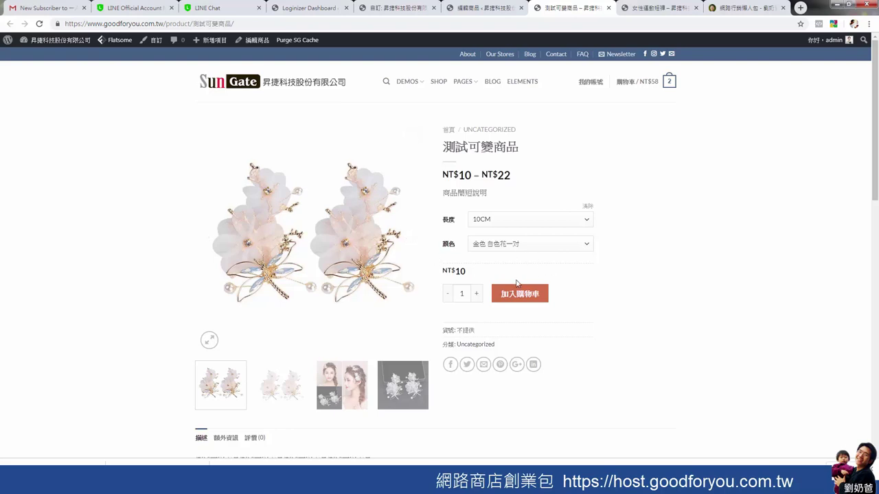
scroll(432, 275, "down", 1)
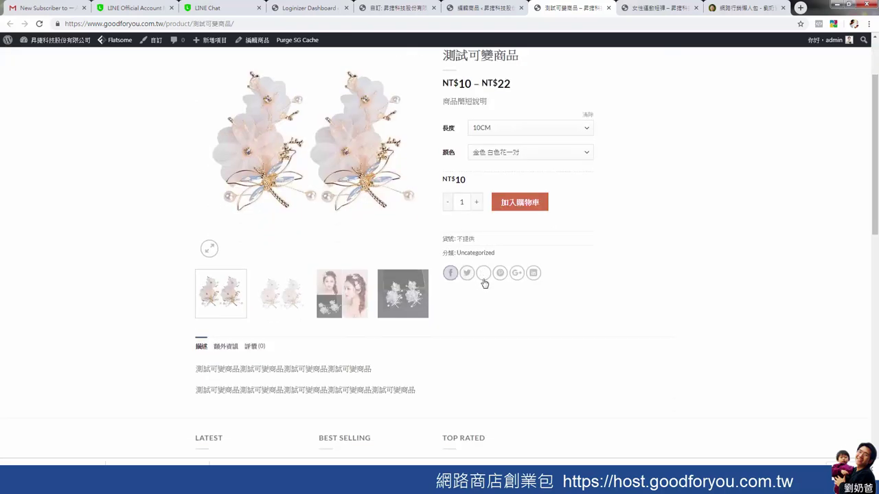
scroll(501, 308, "up", 1)
scroll(512, 326, "down", 3)
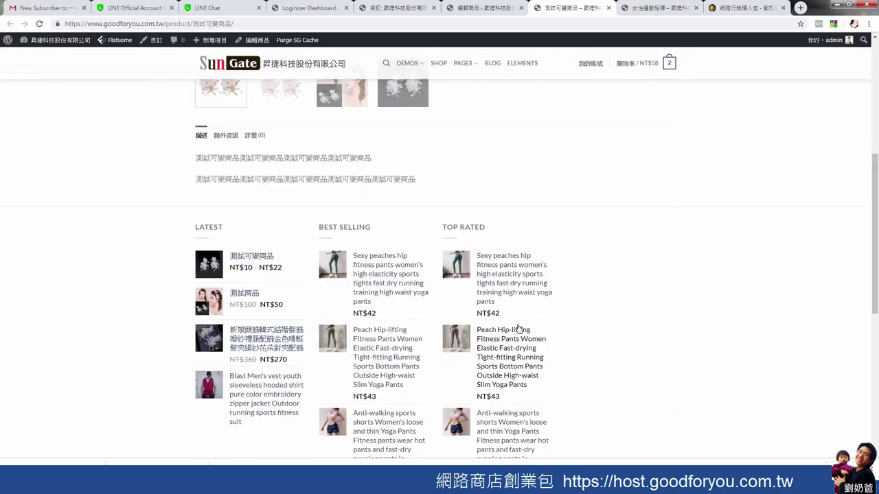
scroll(522, 332, "up", 3)
Keep the 長度 choice at 10CM and reset the 顏色 choice to 請選取一個選項.
left_click(505, 220)
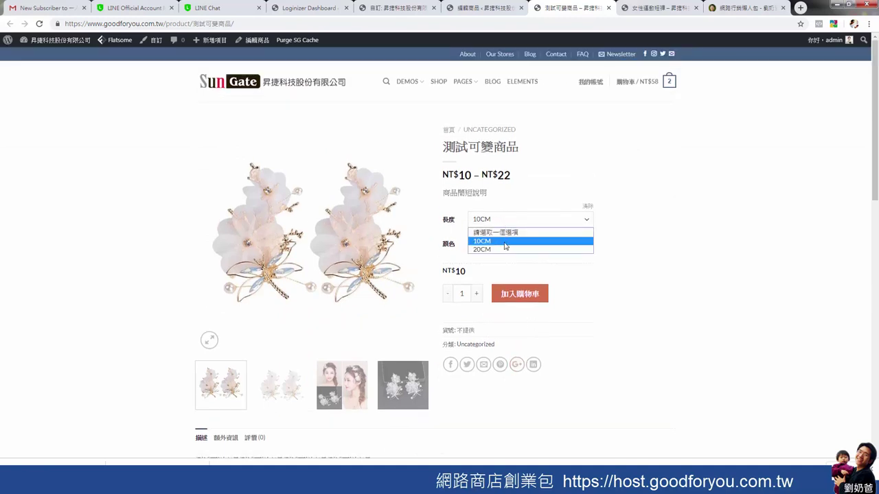
left_click(498, 252)
left_click(501, 247)
left_click(501, 256)
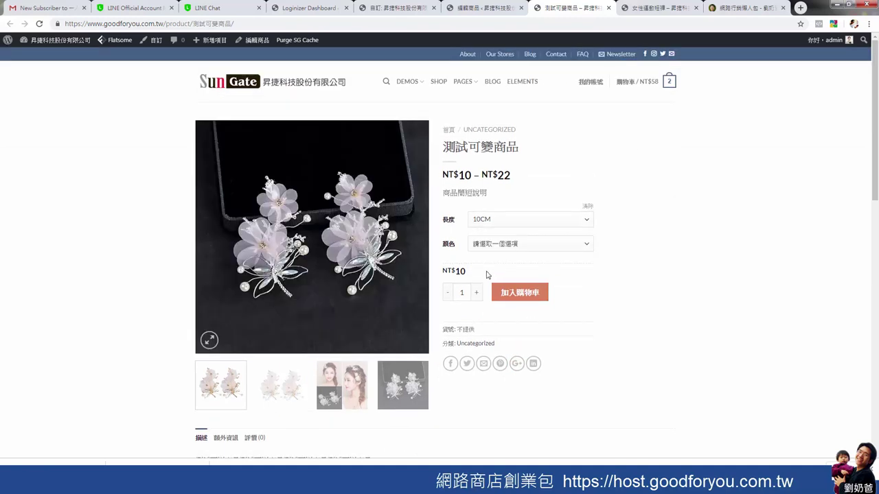